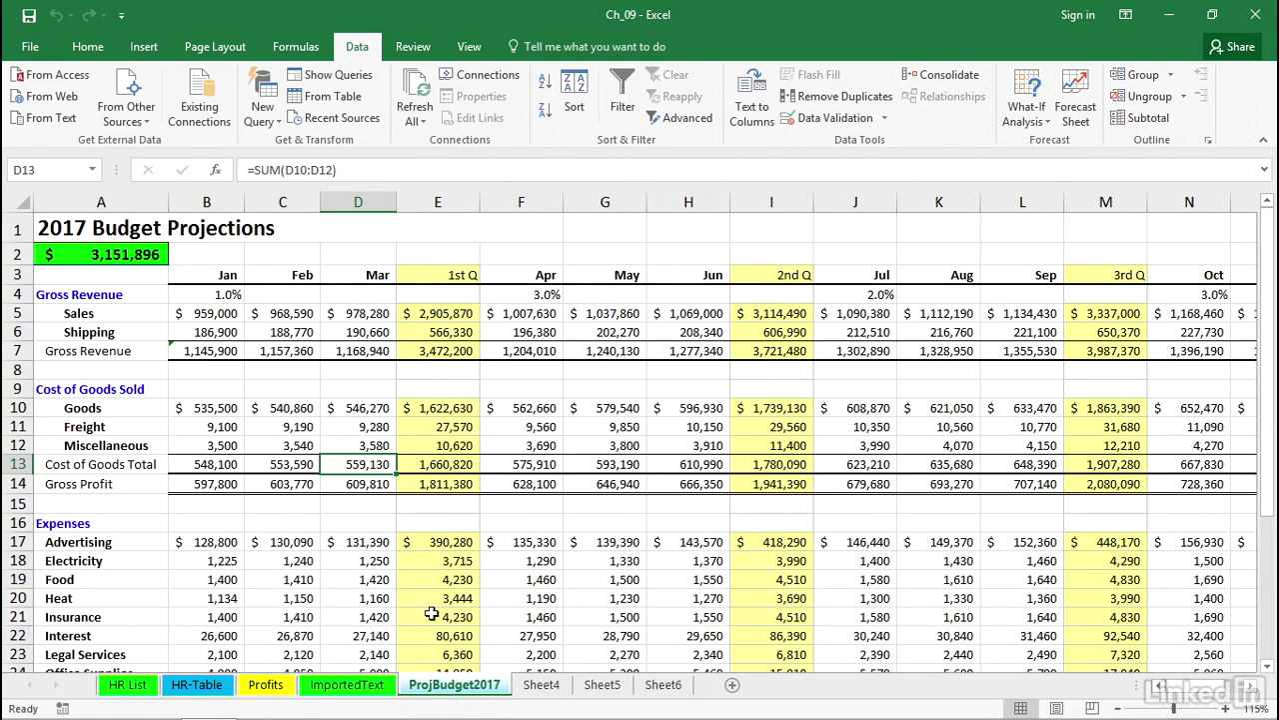
Review the first-quarter sales and shipping formulas and the Cost of Goods Total and Gross Profit rows.
{"action": "left_click", "coordinate": [427, 313]}
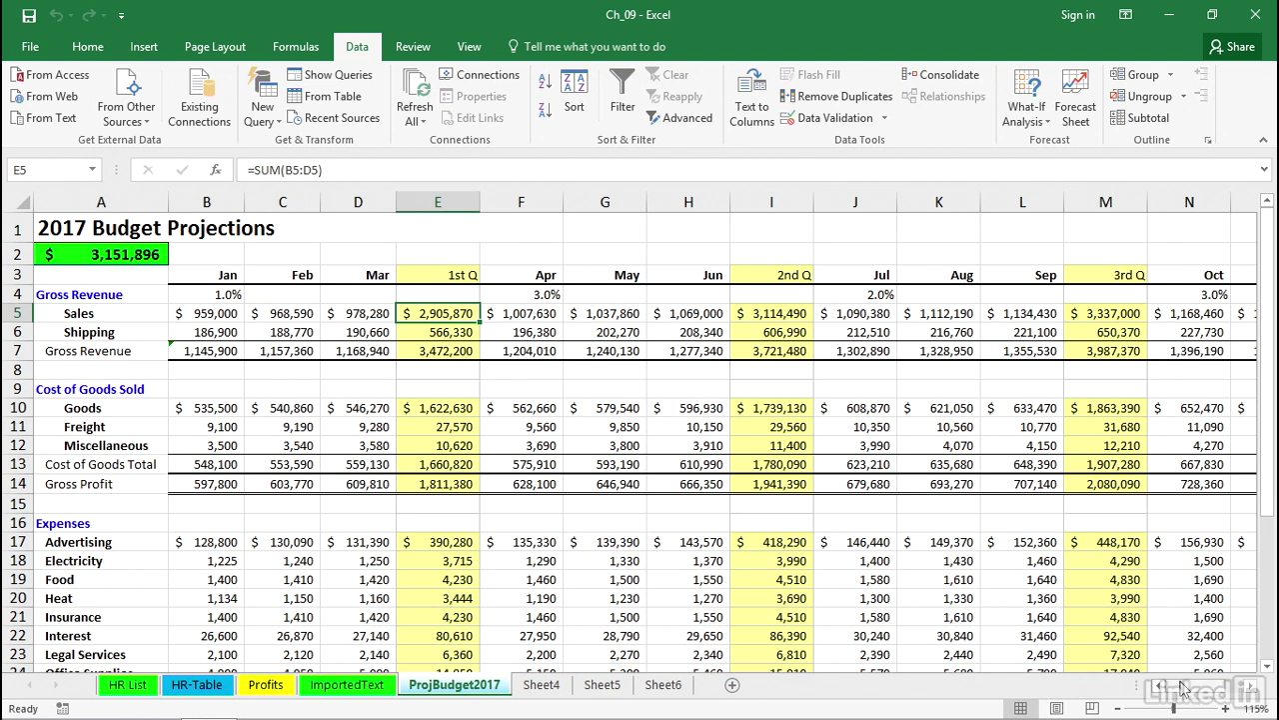
{"action": "left_click_drag", "start_coordinate": [1185, 690], "coordinate": [1000, 639]}
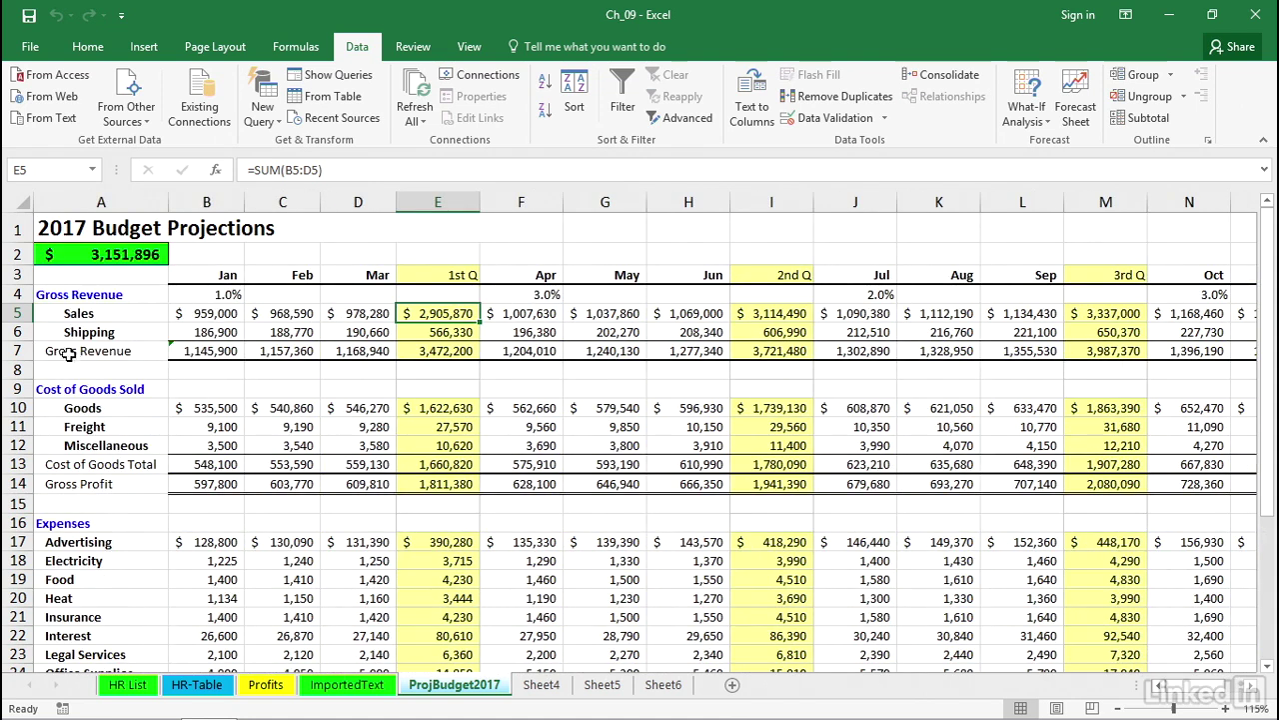
{"action": "left_click_drag", "start_coordinate": [205, 315], "coordinate": [204, 332]}
{"action": "left_click", "coordinate": [73, 464]}
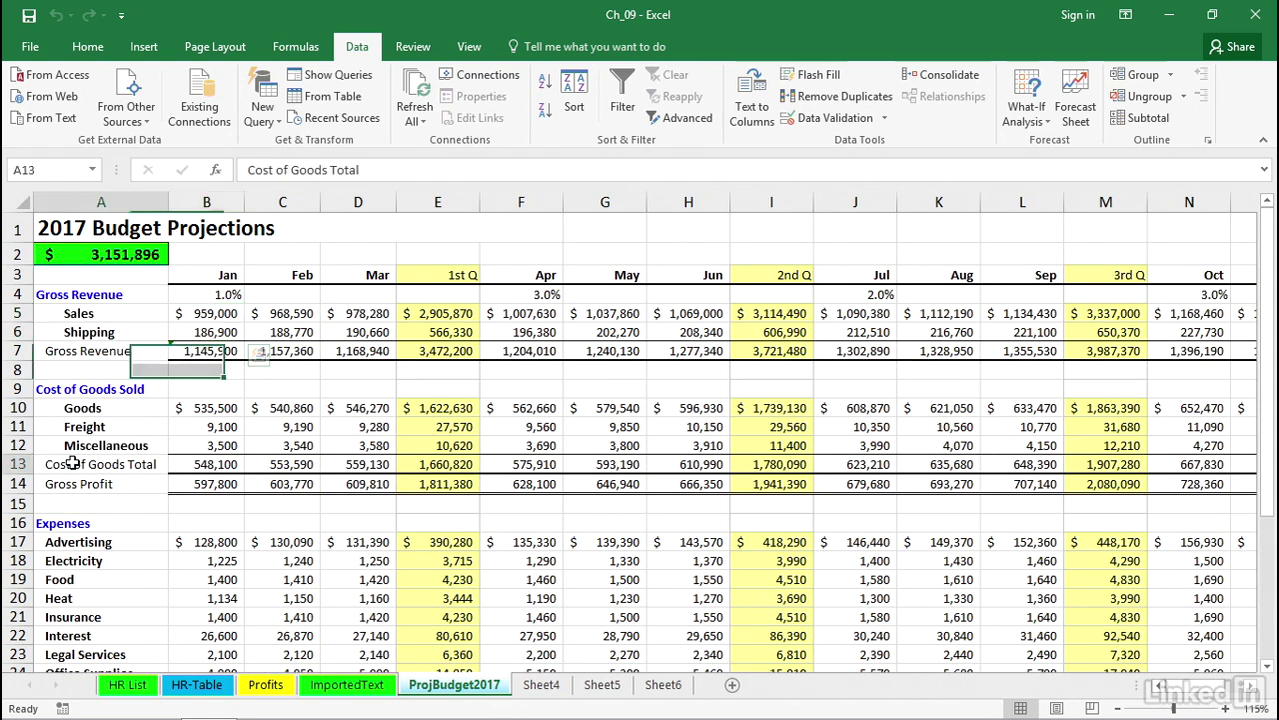
{"action": "left_click", "coordinate": [74, 483]}
{"action": "scroll", "coordinate": [161, 519], "scroll_direction": "down", "scroll_amount": 5}
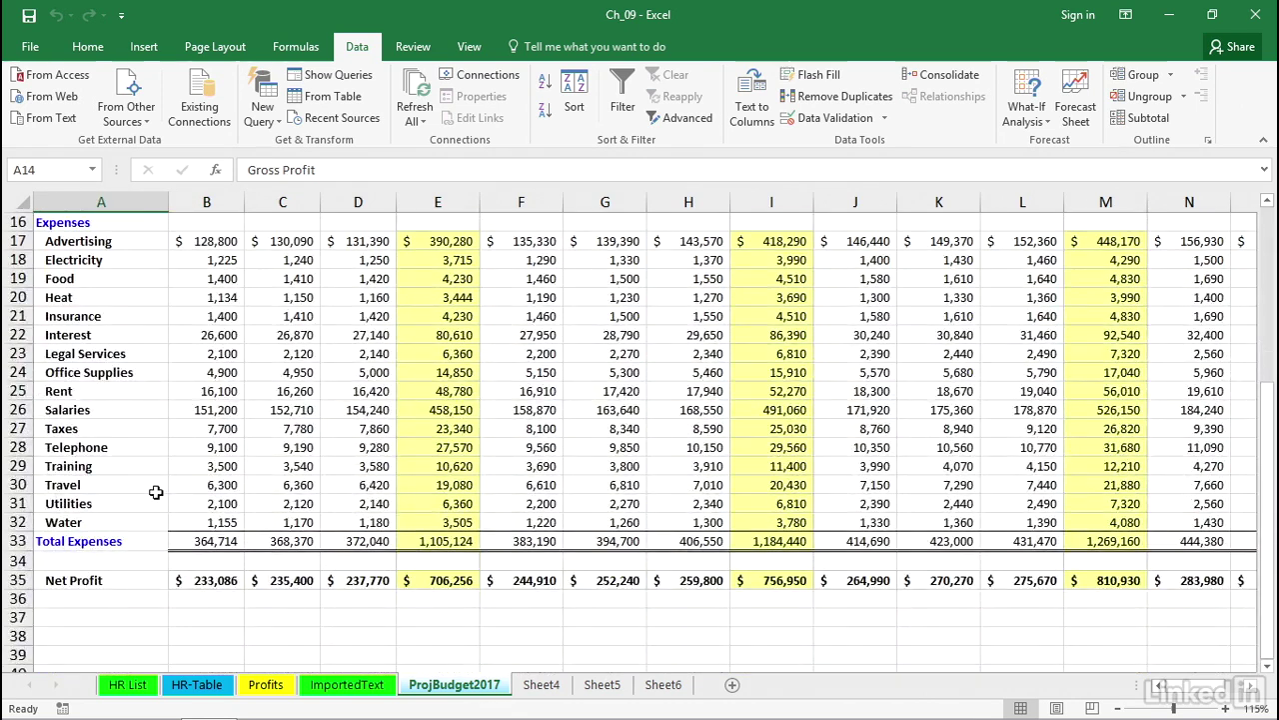
{"action": "scroll", "coordinate": [162, 480], "scroll_direction": "up", "scroll_amount": 1}
{"action": "scroll", "coordinate": [180, 461], "scroll_direction": "up", "scroll_amount": 4}
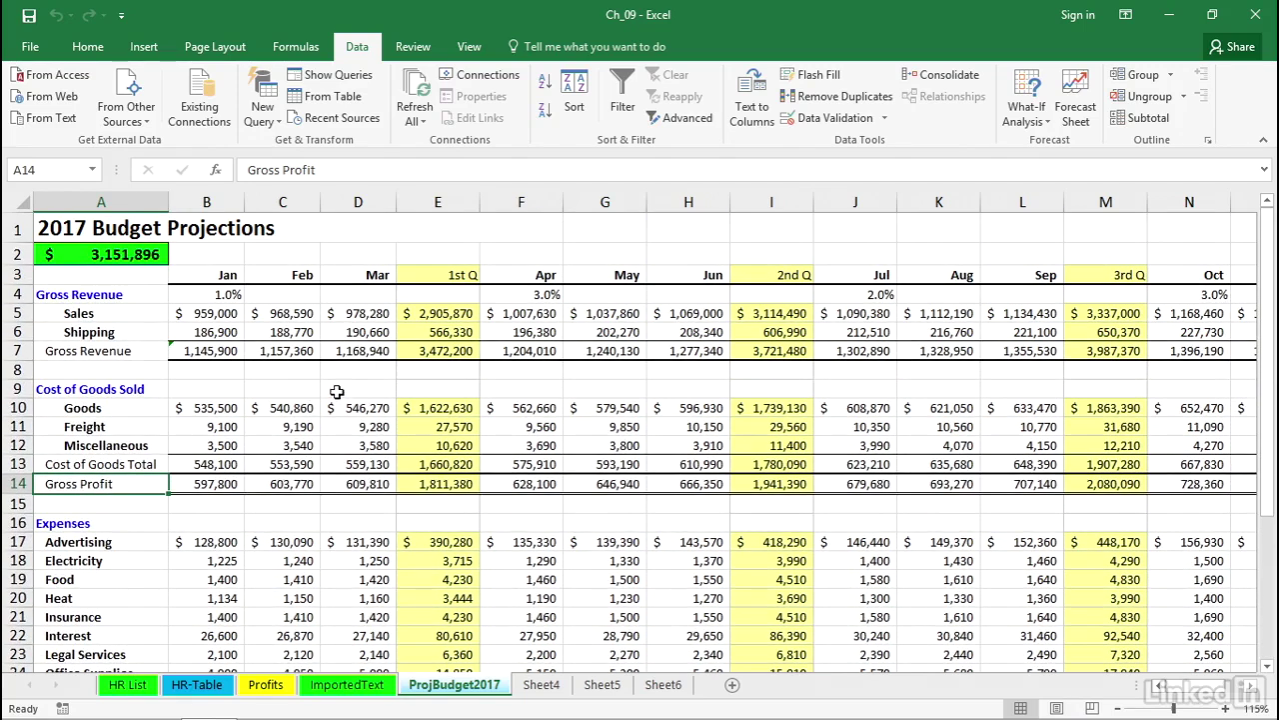
{"action": "left_click", "coordinate": [367, 330]}
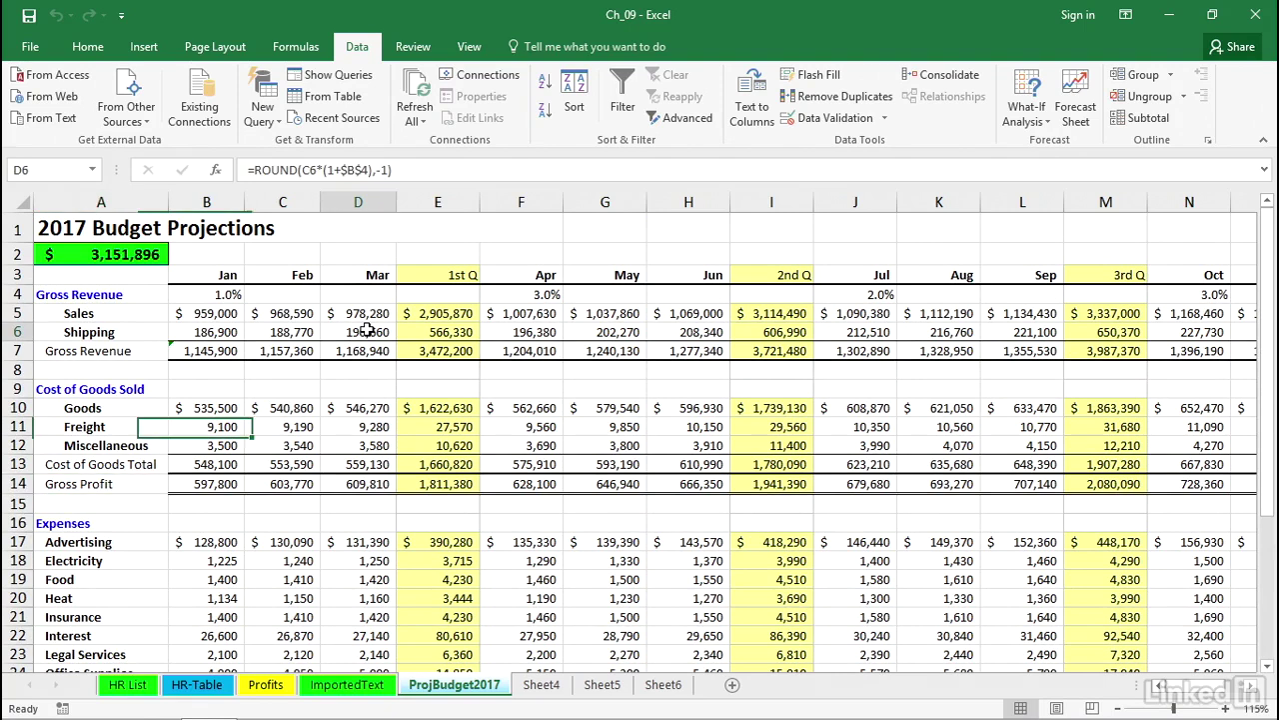
{"action": "left_click", "coordinate": [437, 332]}
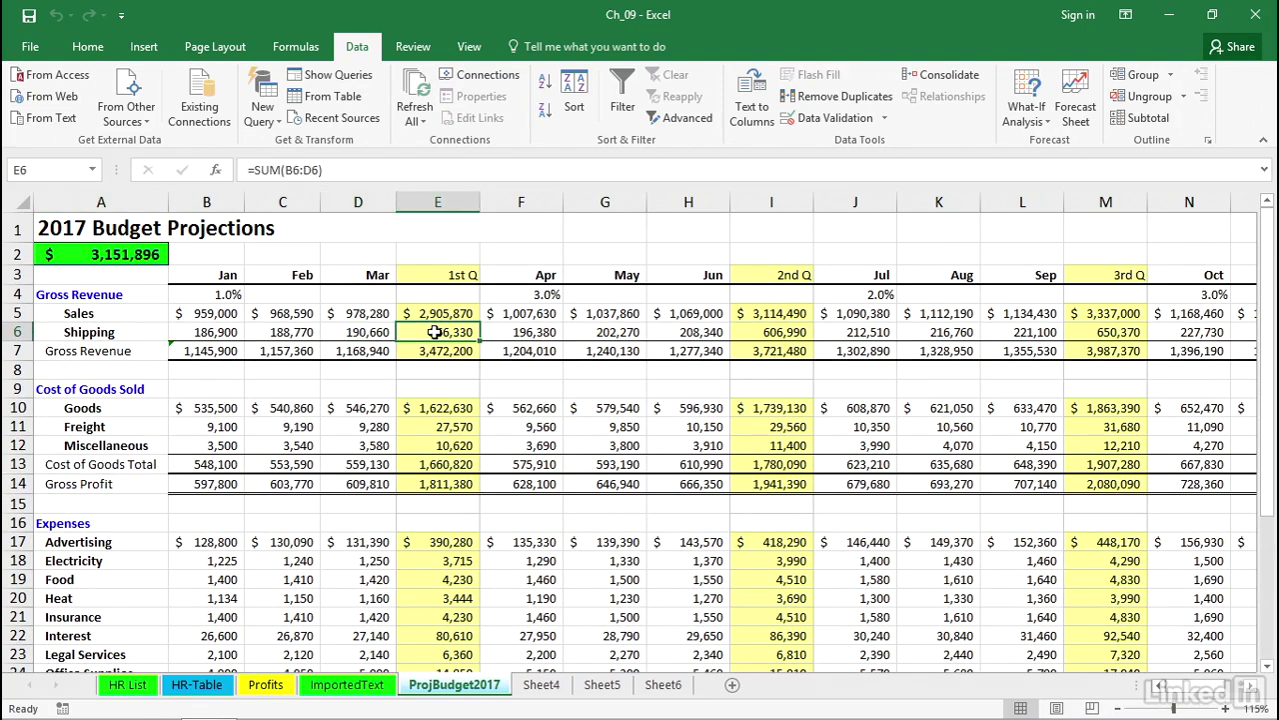
Hide the Jan–Mar, Apr–Jun and Jul–Sep monthly columns.
{"action": "left_click_drag", "start_coordinate": [200, 197], "coordinate": [357, 201]}
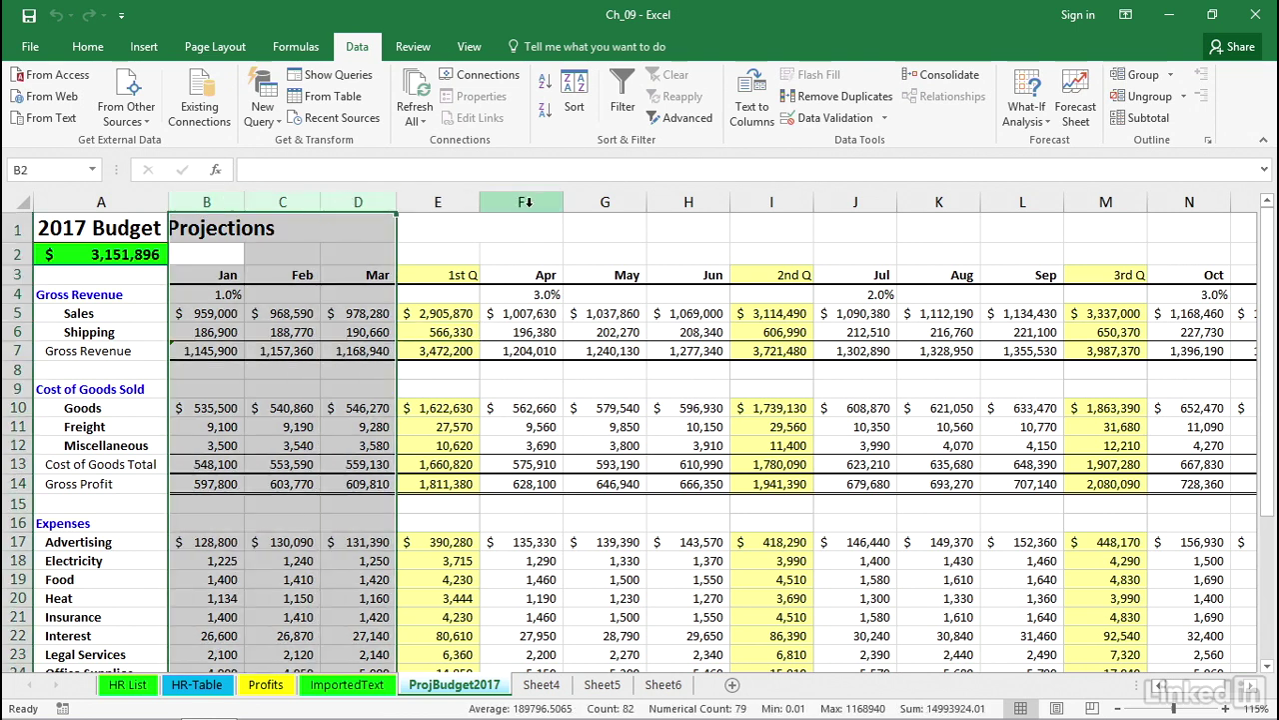
{"action": "left_click_drag", "start_coordinate": [521, 201], "coordinate": [733, 201]}
{"action": "left_click_drag", "start_coordinate": [815, 201], "coordinate": [908, 200]}
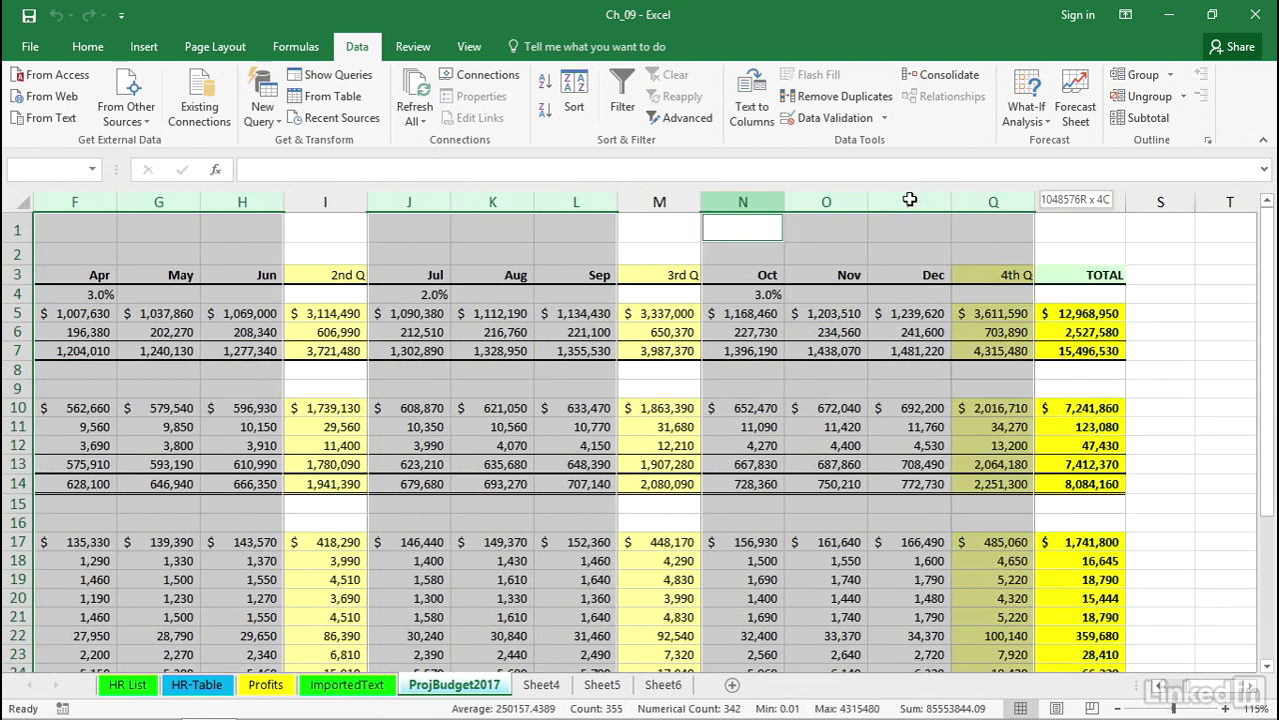
{"action": "right_click", "coordinate": [910, 201]}
{"action": "left_click", "coordinate": [950, 446]}
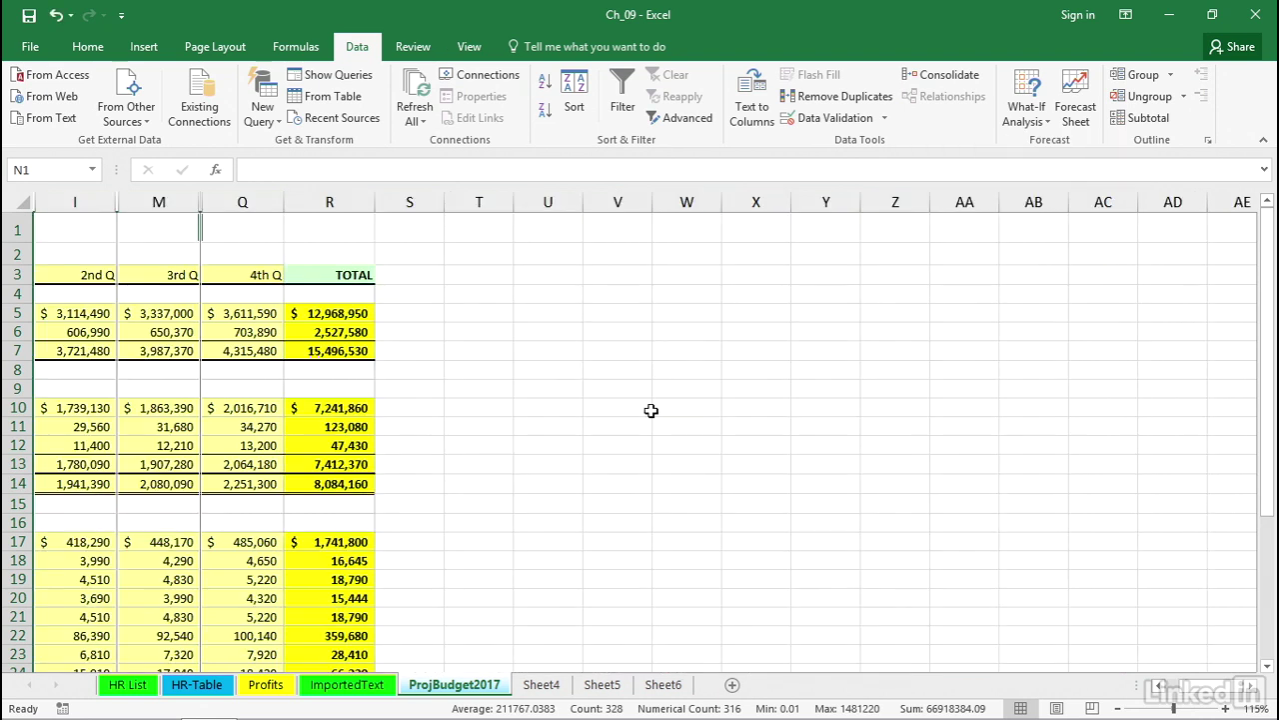
{"action": "left_click", "coordinate": [1198, 693]}
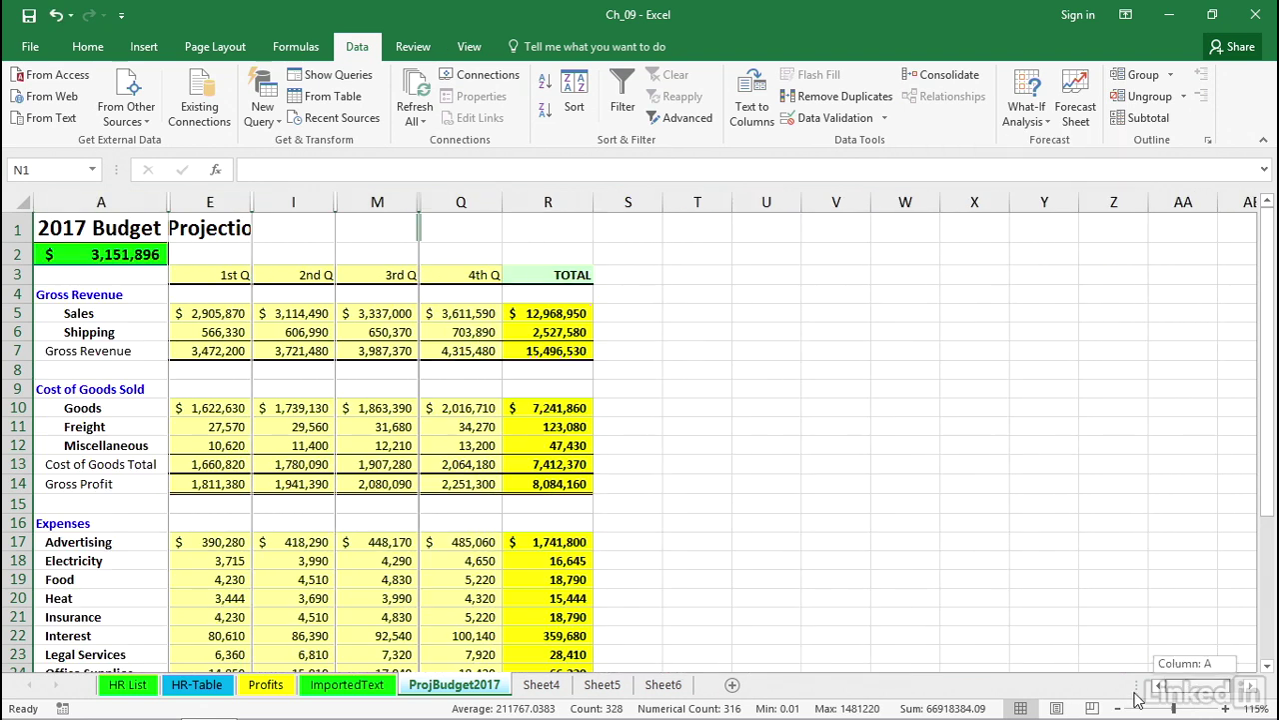
{"action": "scroll", "coordinate": [810, 560], "scroll_direction": "down", "scroll_amount": 3}
{"action": "scroll", "coordinate": [809, 559], "scroll_direction": "down", "scroll_amount": 1}
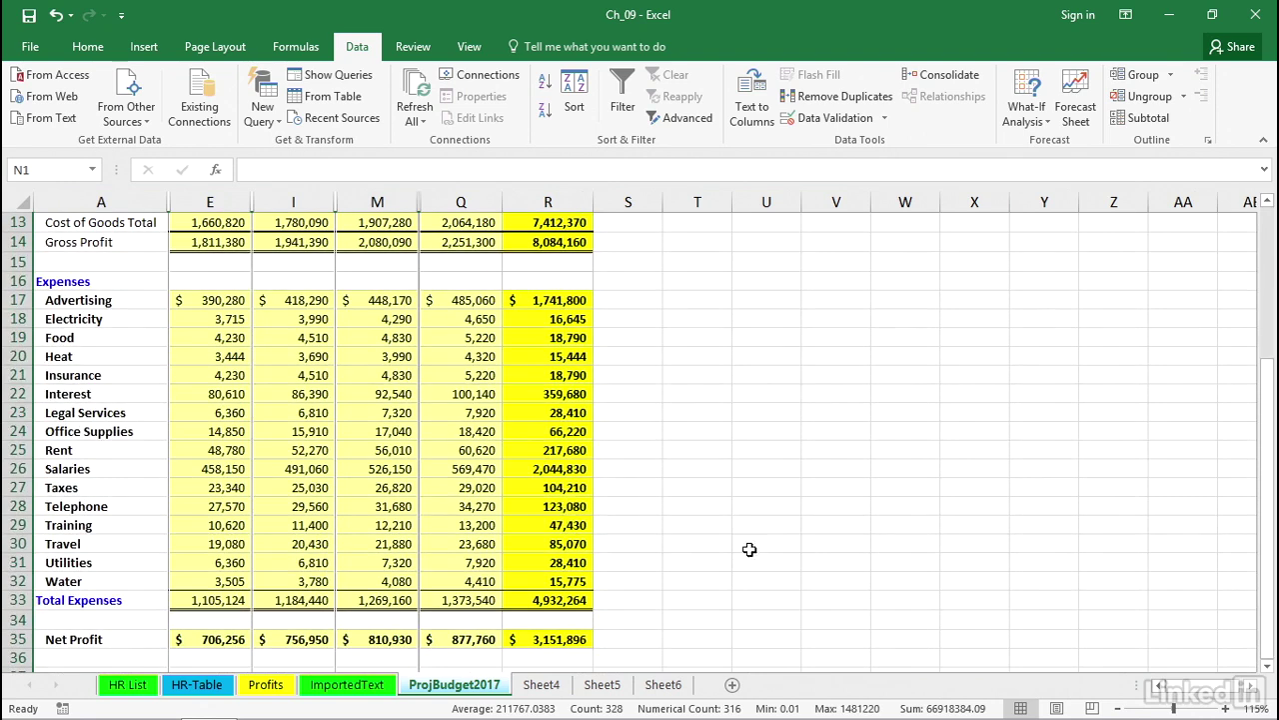
Hide the individual expense rows 17 through 32.
{"action": "left_click", "coordinate": [18, 300]}
{"action": "left_click_drag", "start_coordinate": [18, 300], "coordinate": [18, 581]}
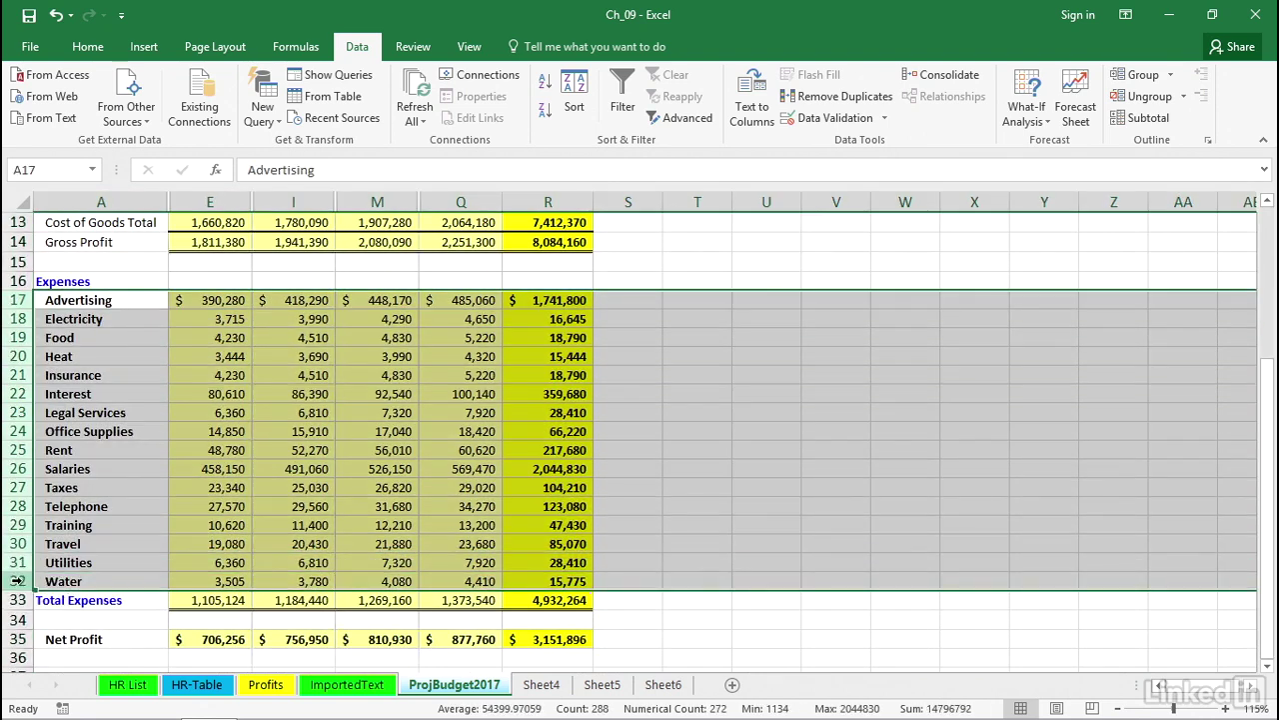
{"action": "right_click", "coordinate": [18, 581]}
{"action": "left_click", "coordinate": [68, 541]}
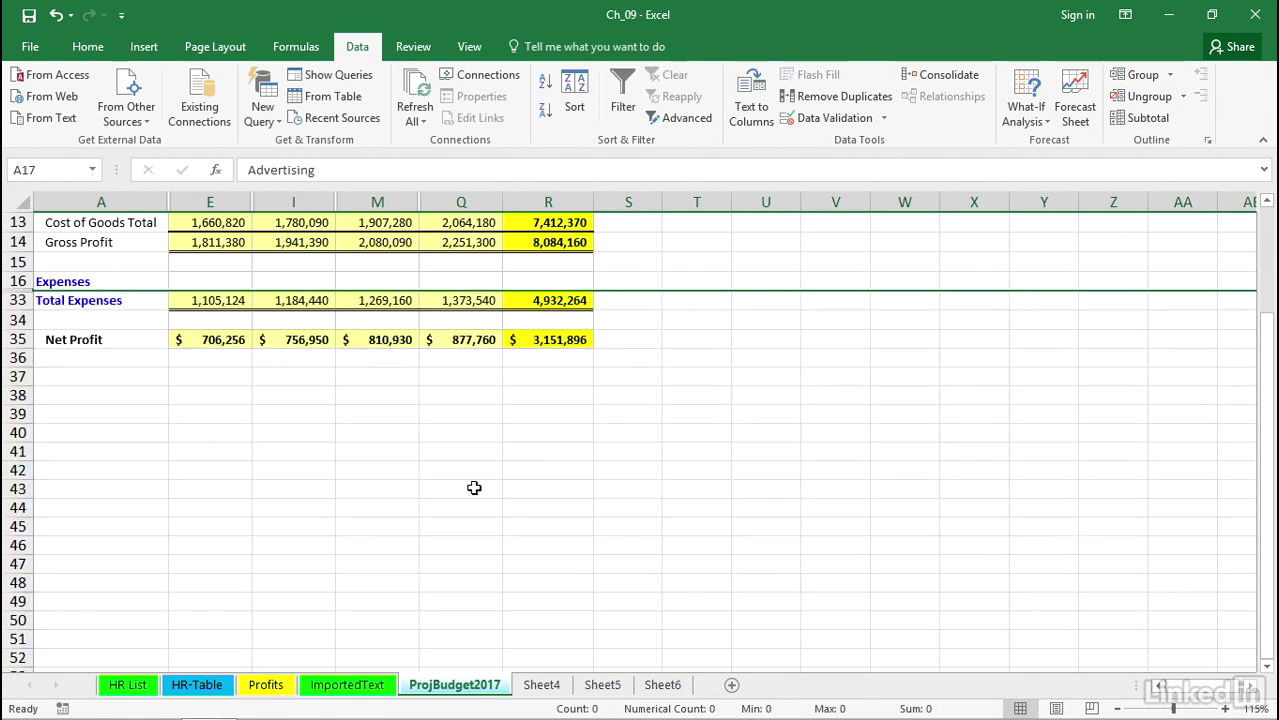
{"action": "left_click", "coordinate": [550, 488]}
{"action": "scroll", "coordinate": [580, 500], "scroll_direction": "up", "scroll_amount": 4}
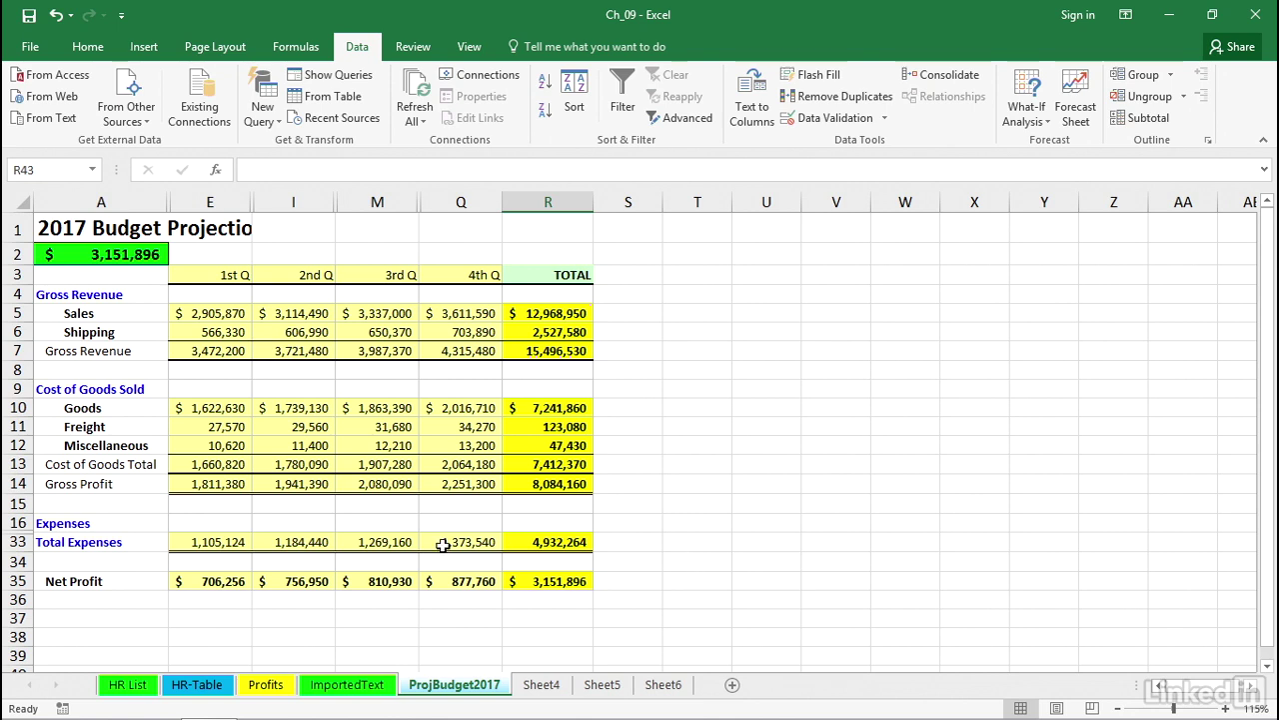
Undo the hidden rows and columns, then inspect the 1.0% January growth rate and the April sales formula.
{"action": "key", "text": "ctrl+z"}
{"action": "key", "text": "ctrl+z"}
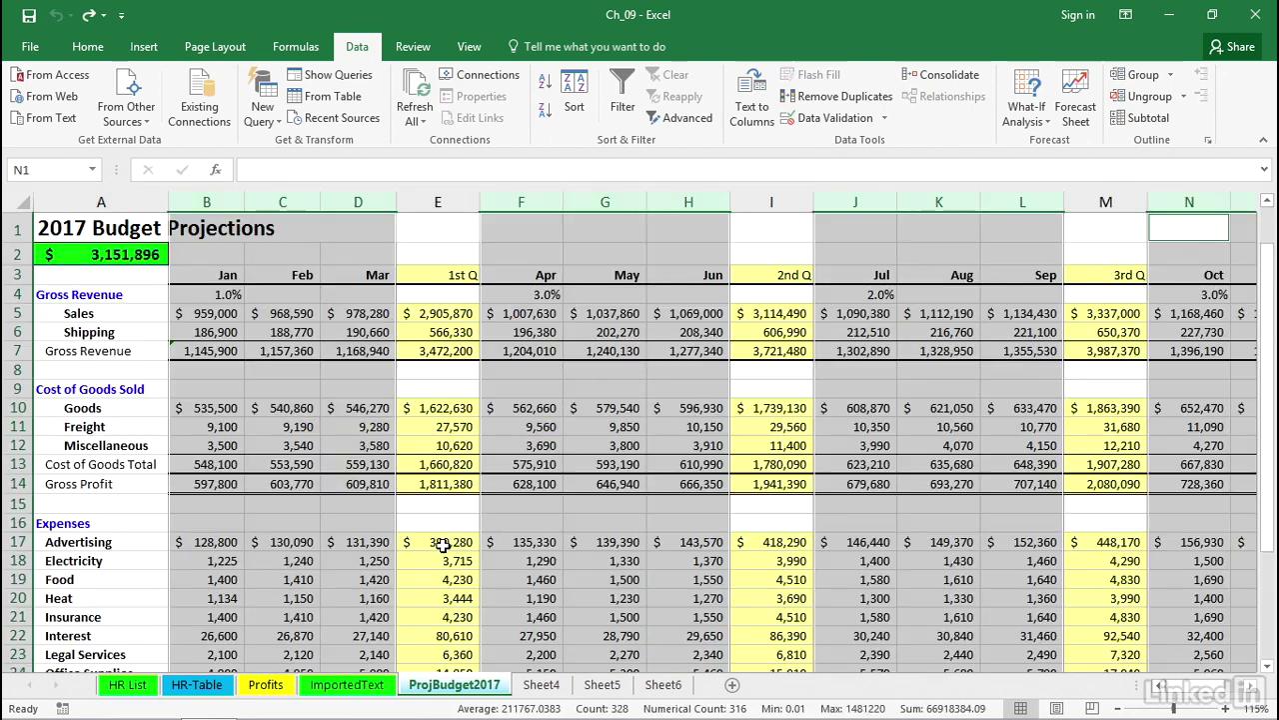
{"action": "left_click", "coordinate": [462, 447]}
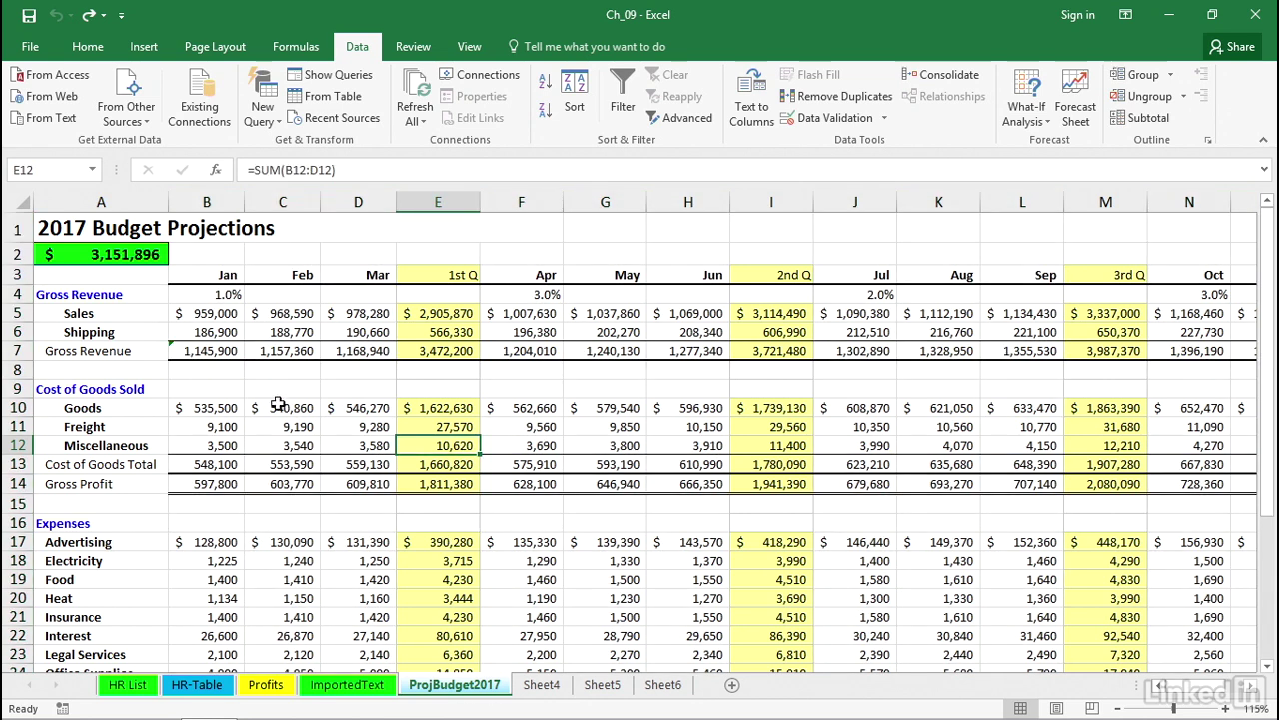
{"action": "left_click", "coordinate": [212, 296]}
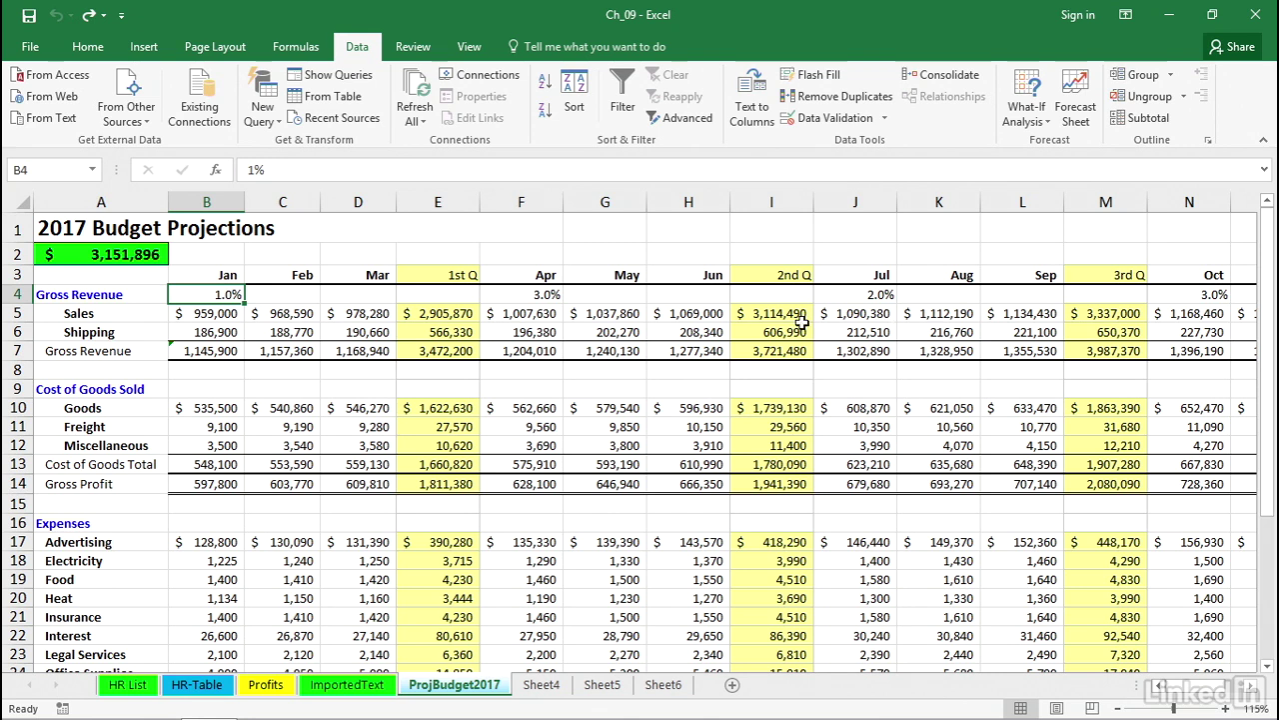
{"action": "left_click", "coordinate": [527, 315]}
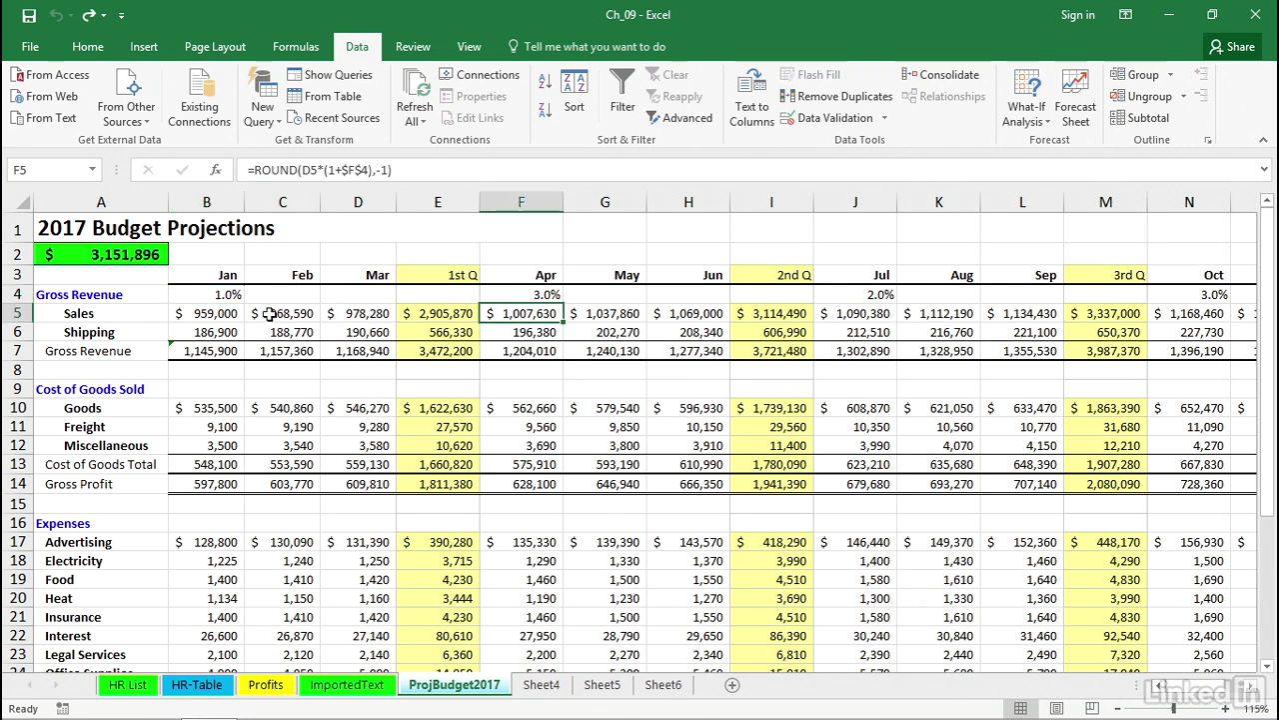
{"action": "left_click", "coordinate": [440, 203]}
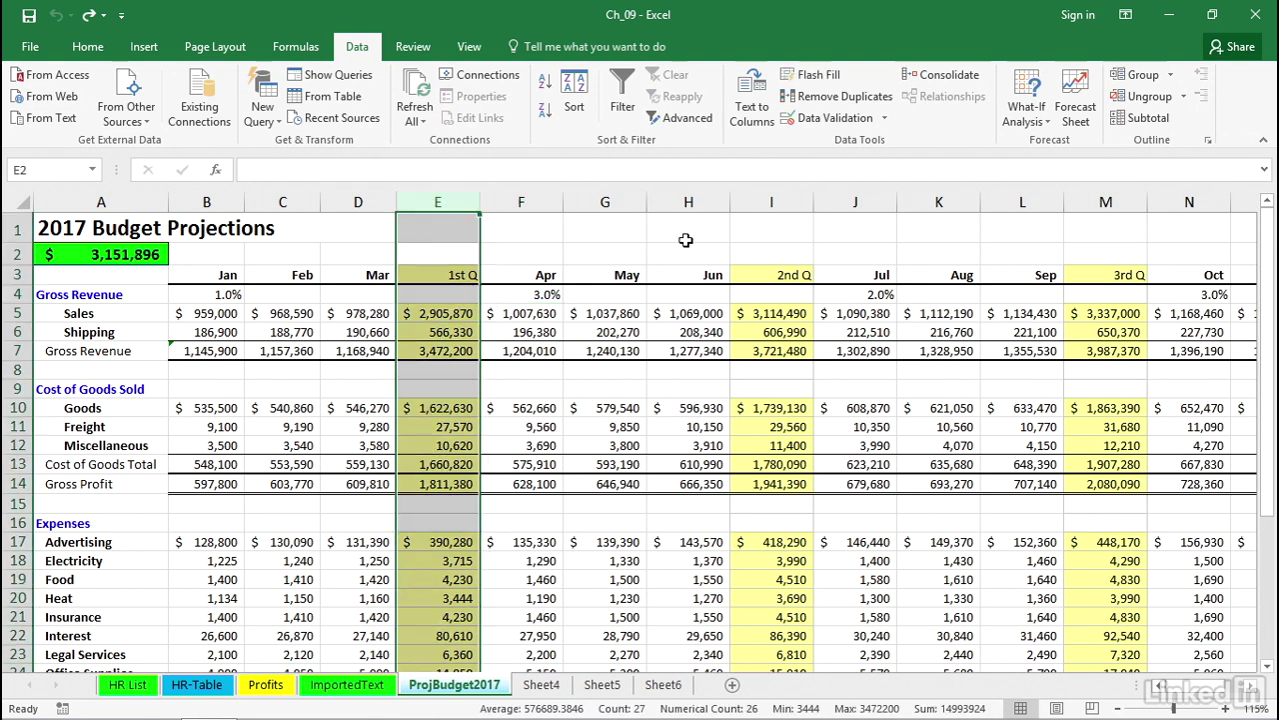
{"action": "left_click", "coordinate": [440, 389]}
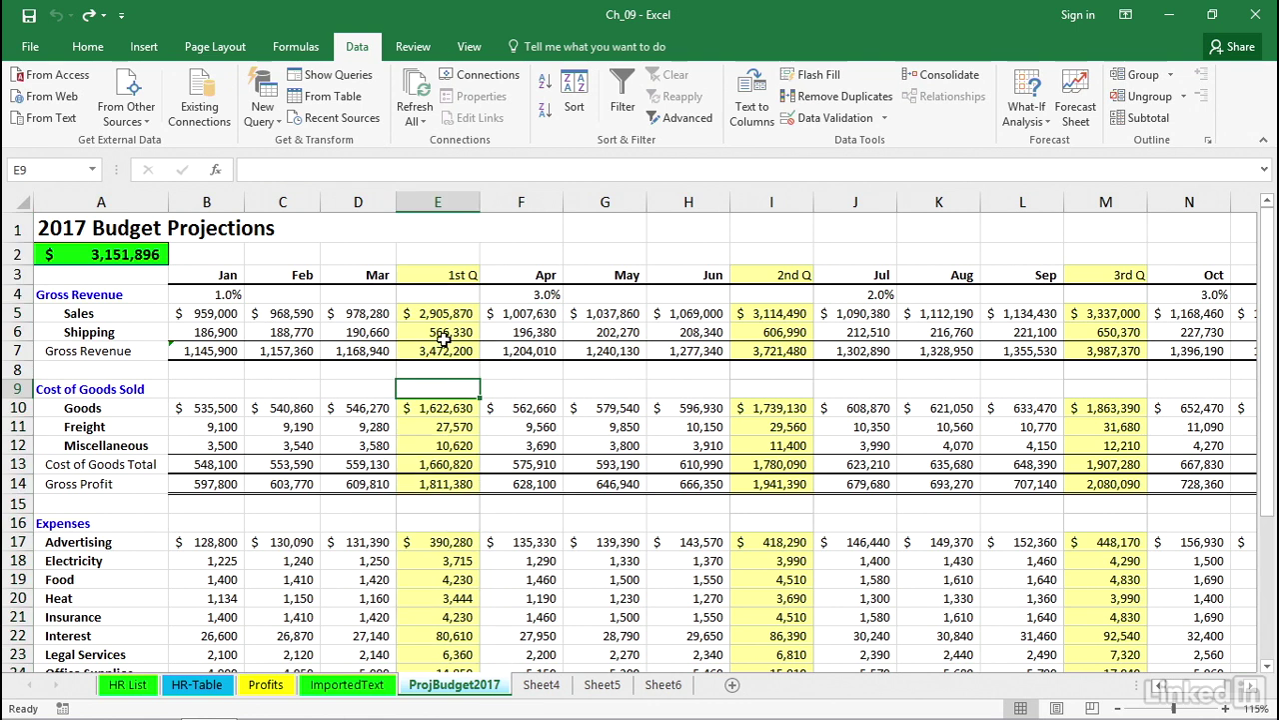
{"action": "left_click", "coordinate": [534, 316]}
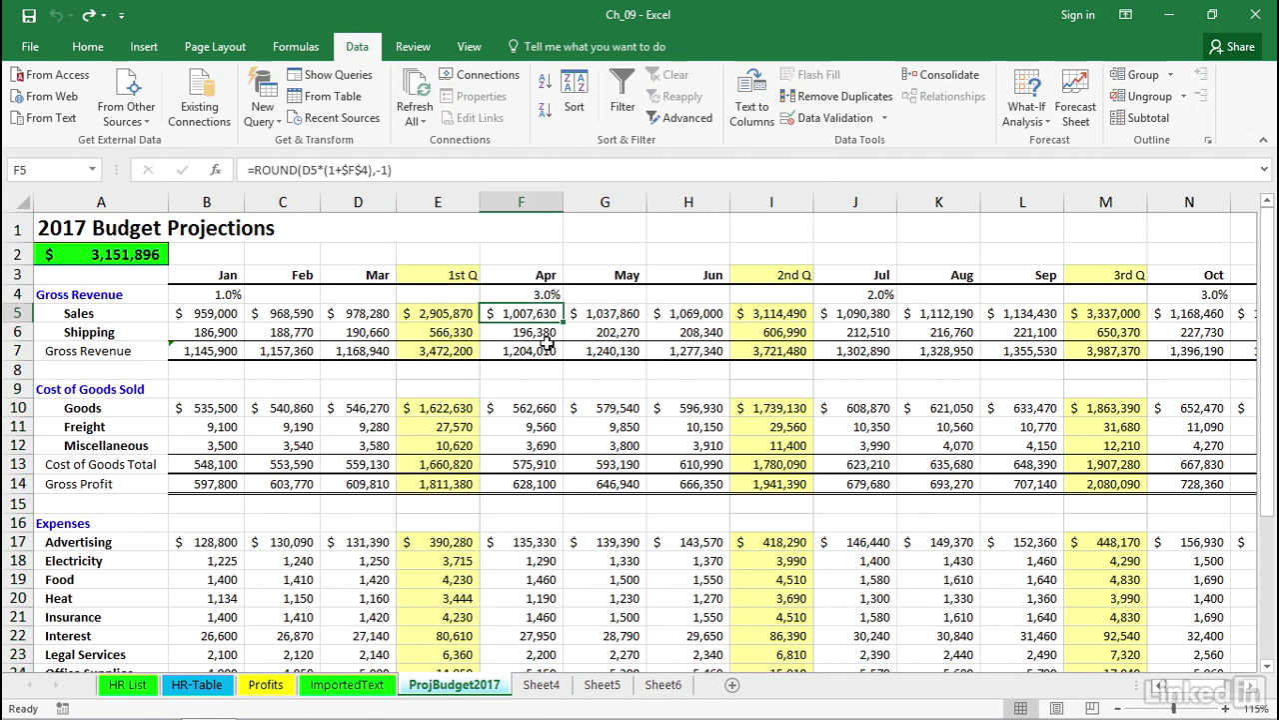
Apply Group > Auto Outline to the 2017 budget sheet's rows and columns.
{"action": "left_click", "coordinate": [1170, 77]}
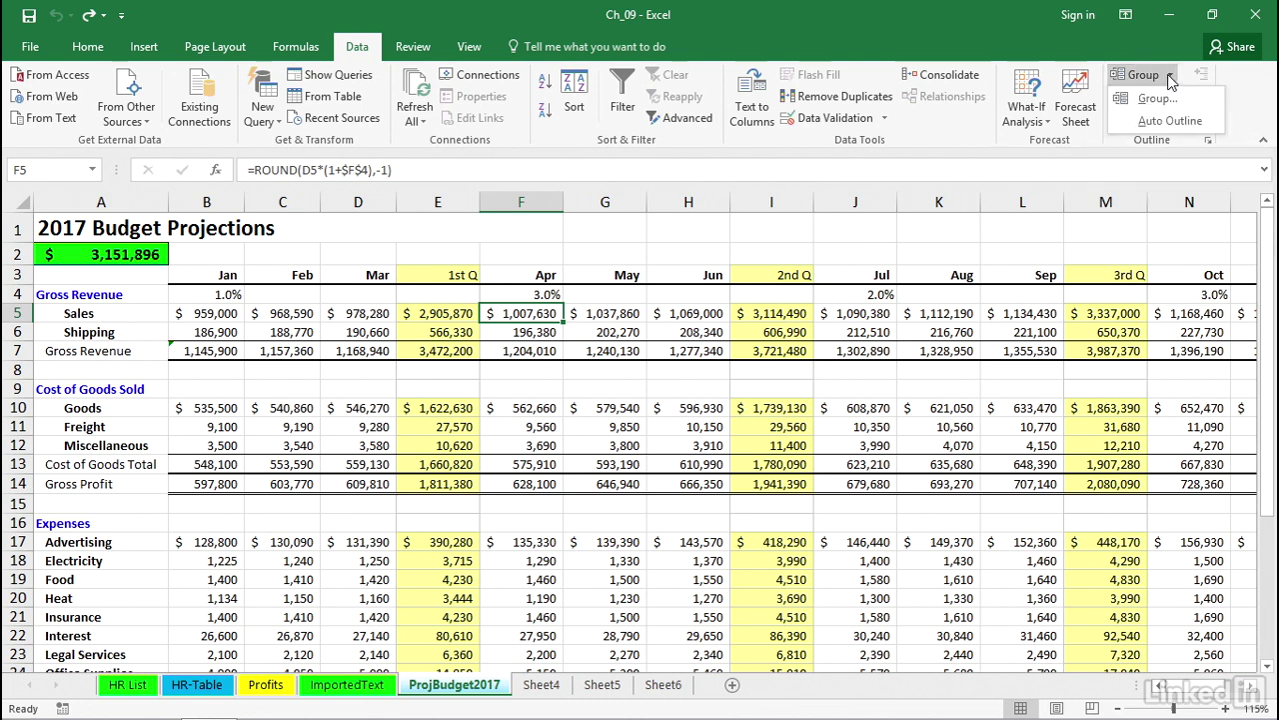
{"action": "left_click", "coordinate": [1162, 122]}
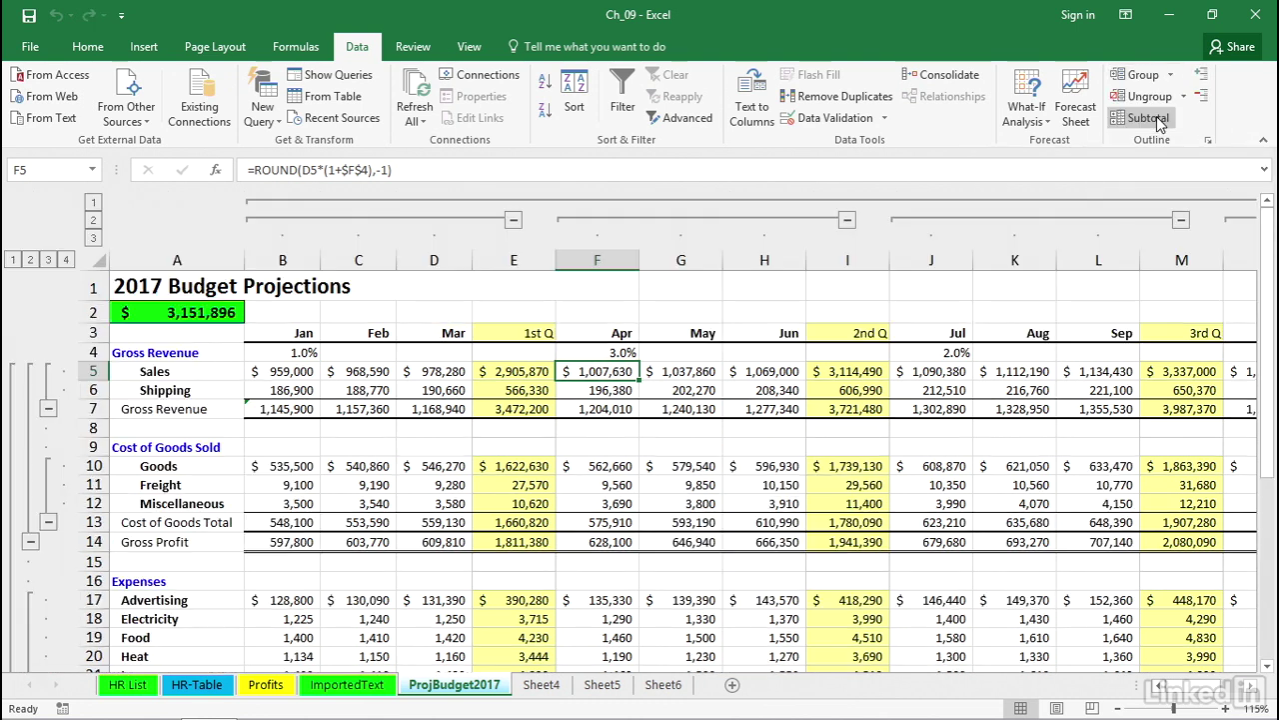
Collapse columns to outline level 2, then rows to level 3 and finally level 2.
{"action": "left_click", "coordinate": [94, 221]}
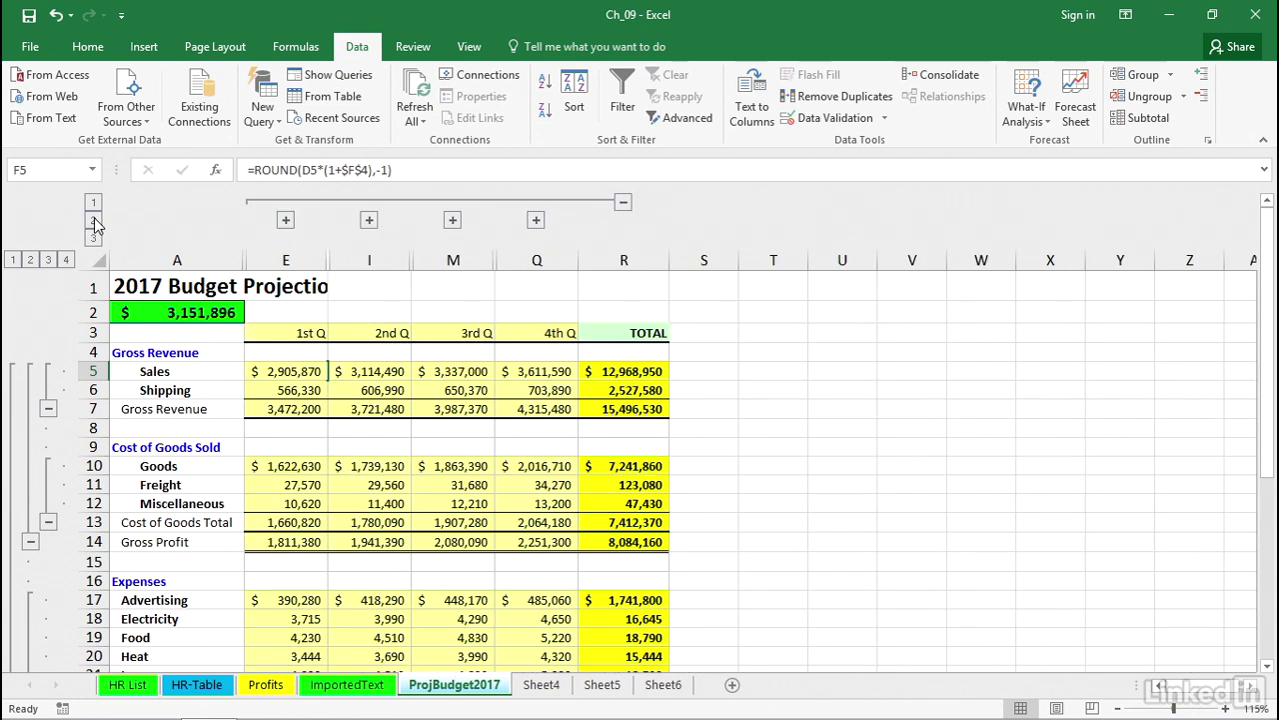
{"action": "left_click", "coordinate": [48, 262]}
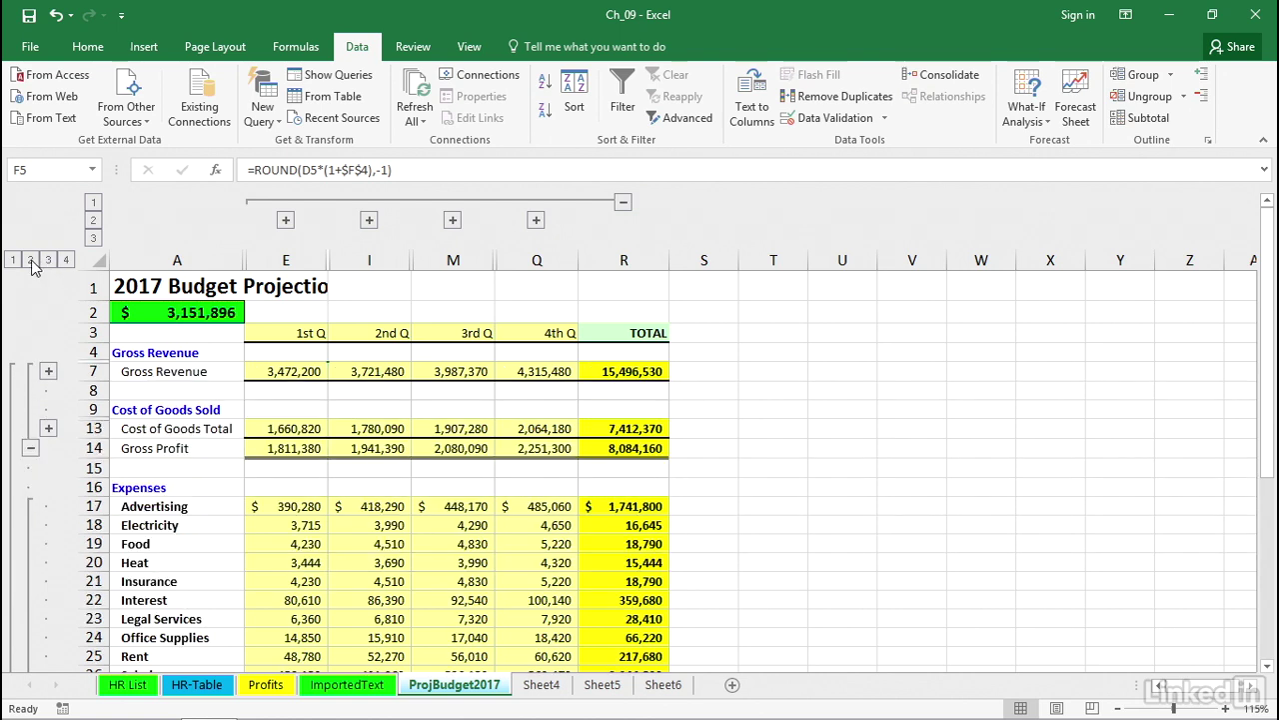
{"action": "left_click", "coordinate": [31, 262]}
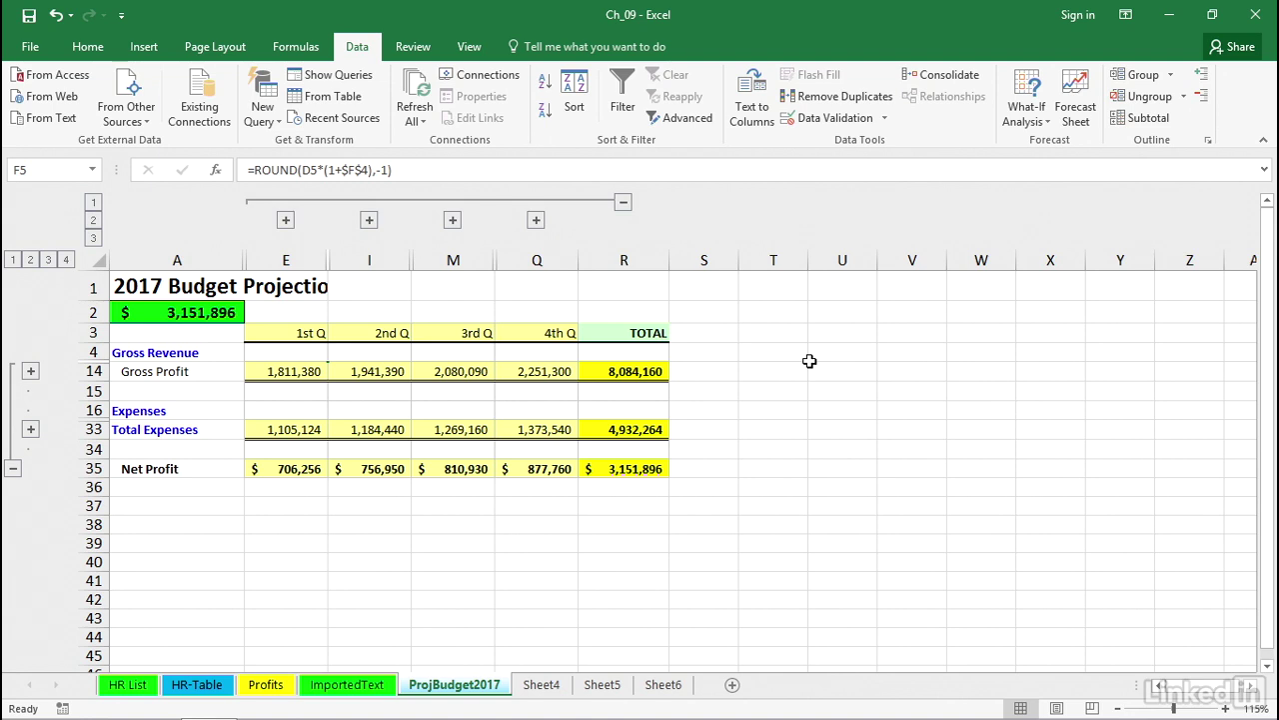
{"action": "key", "text": "ctrl+8"}
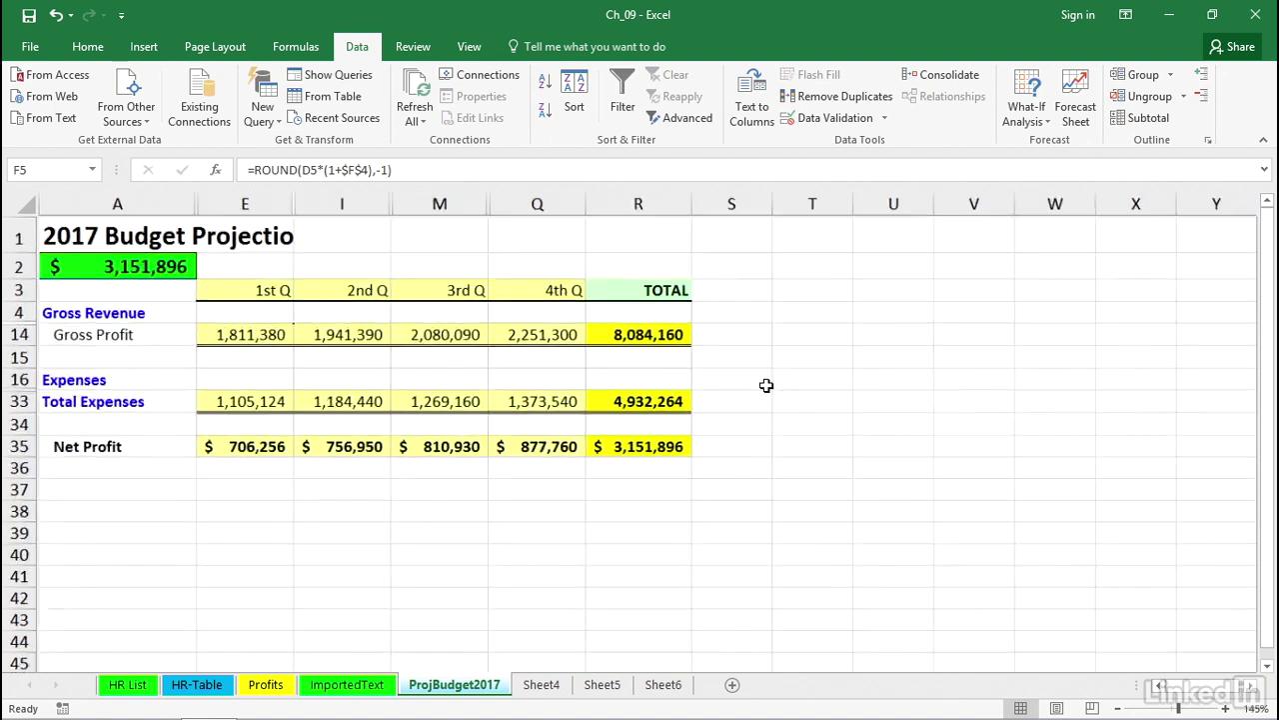
{"action": "scroll", "coordinate": [766, 385], "scroll_direction": "up", "scroll_amount": 3}
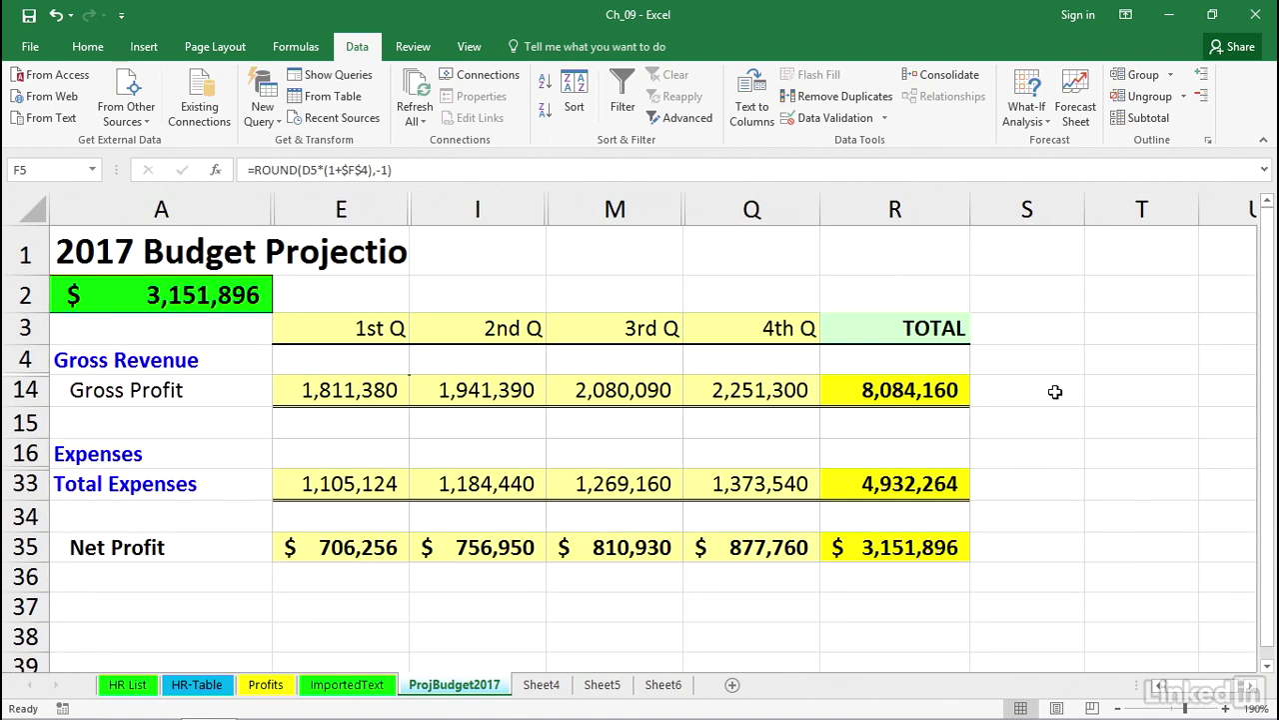
{"action": "scroll", "coordinate": [1054, 391], "scroll_direction": "down", "scroll_amount": 4}
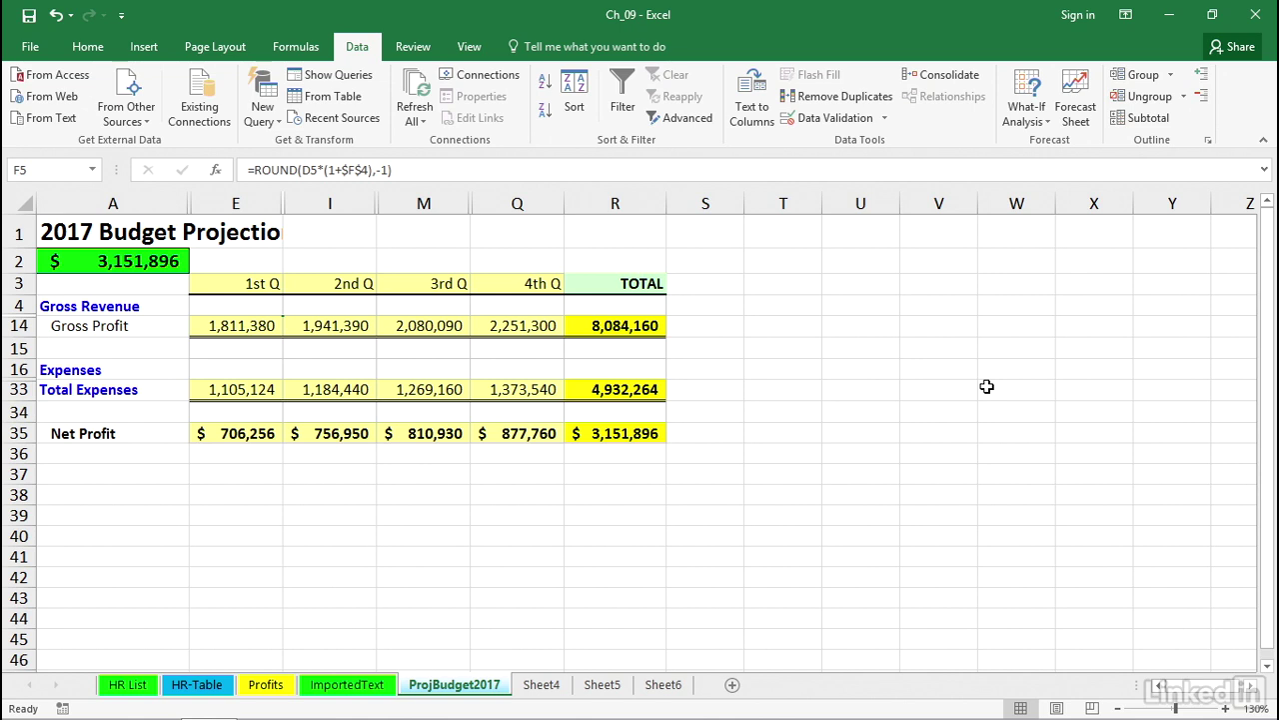
Show outline symbols with Ctrl+8, expand 3rd Q into Jul–Sep, and expand rows to level 4.
{"action": "key", "text": "ctrl+8"}
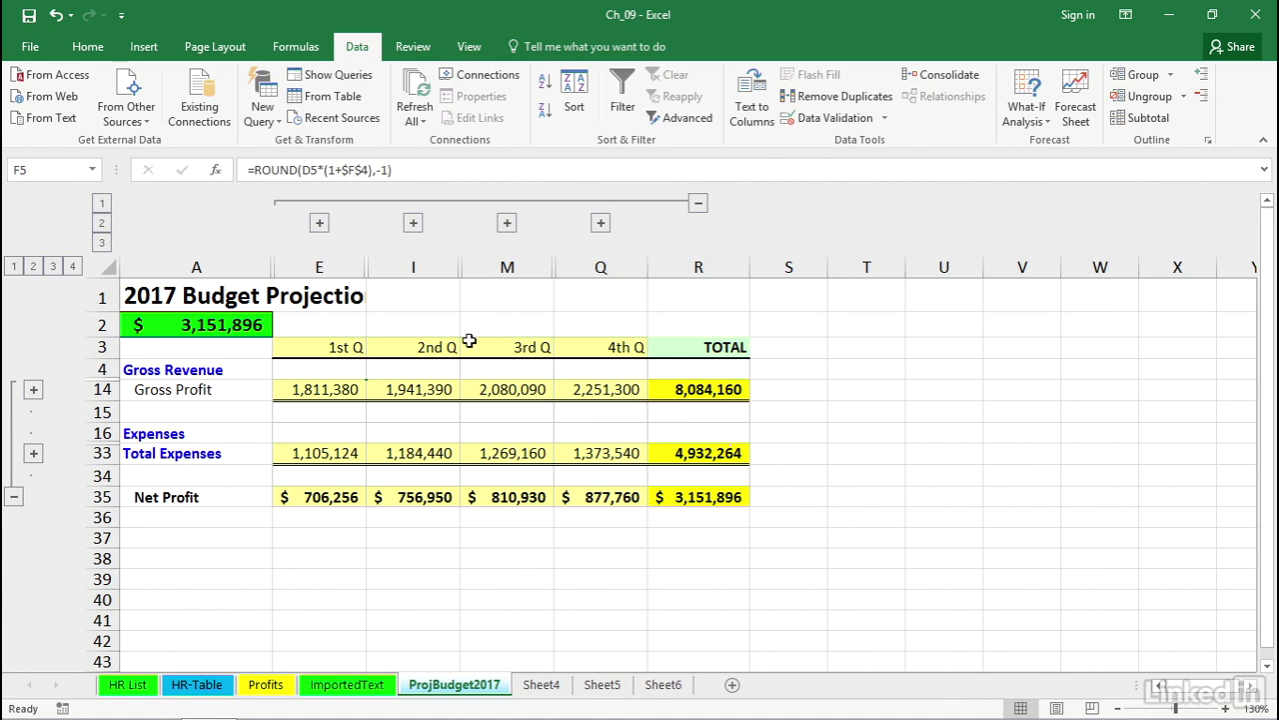
{"action": "left_click", "coordinate": [507, 223]}
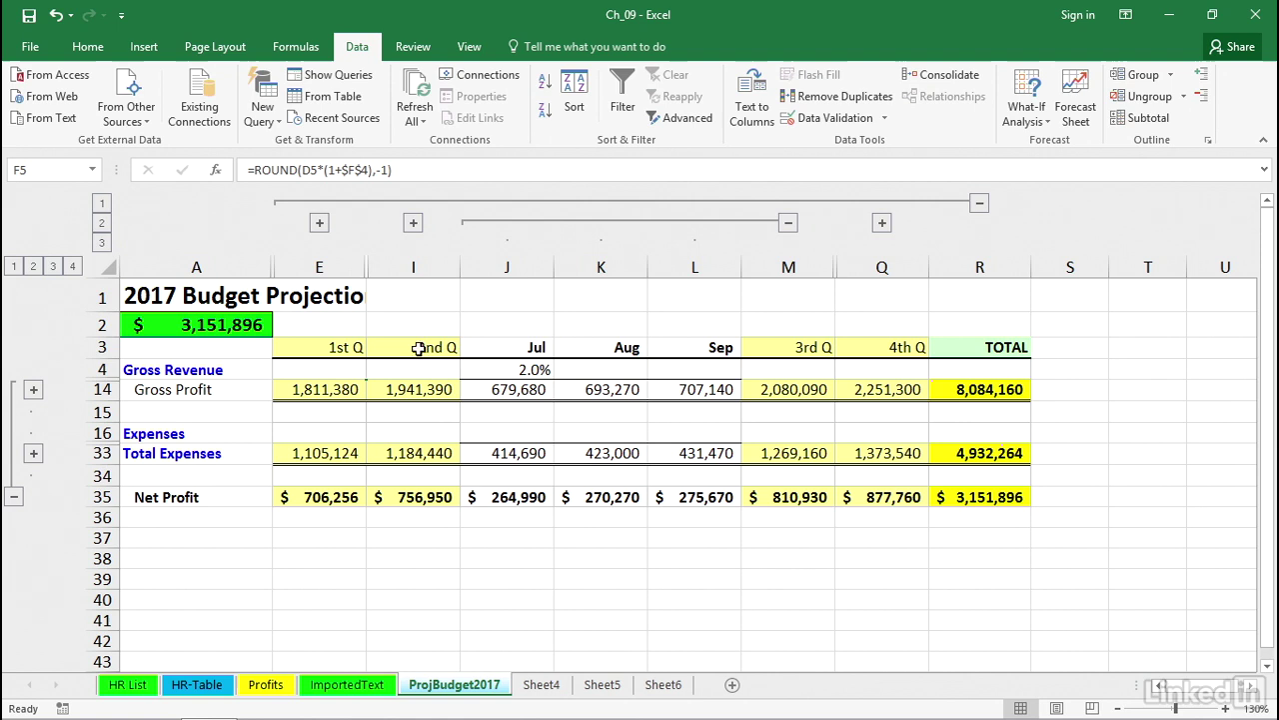
{"action": "left_click", "coordinate": [53, 267]}
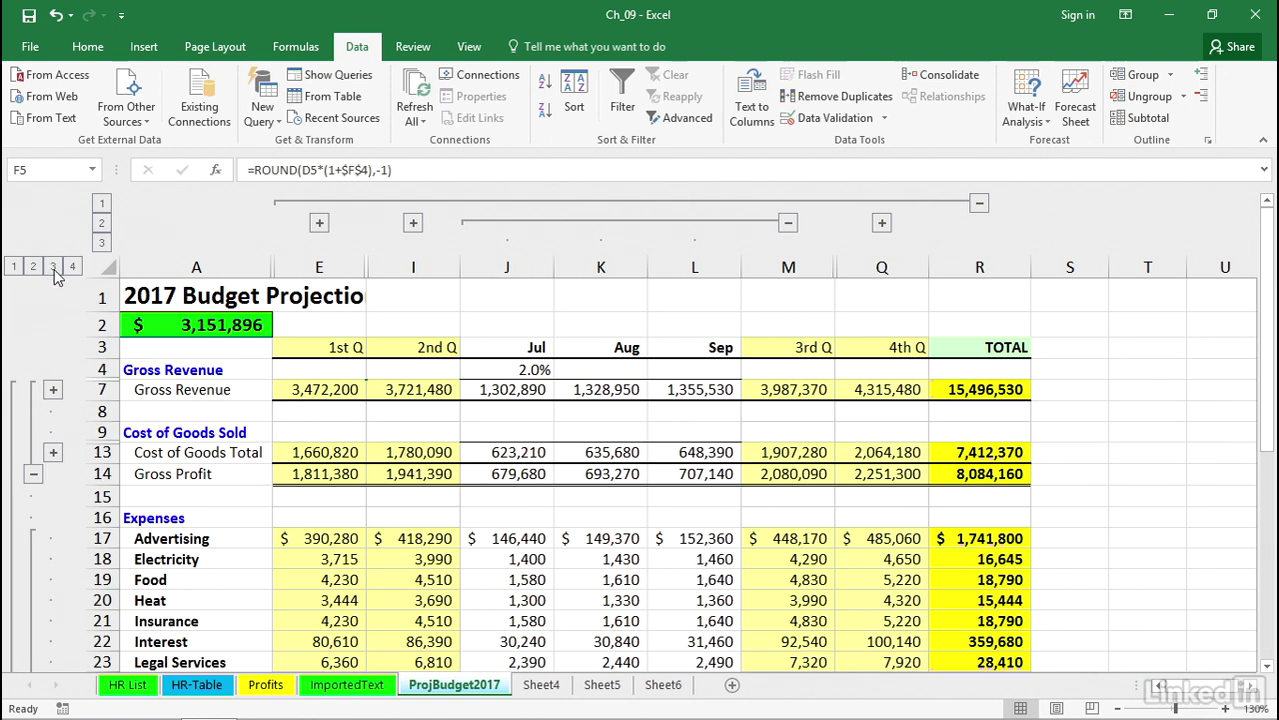
{"action": "left_click", "coordinate": [72, 267]}
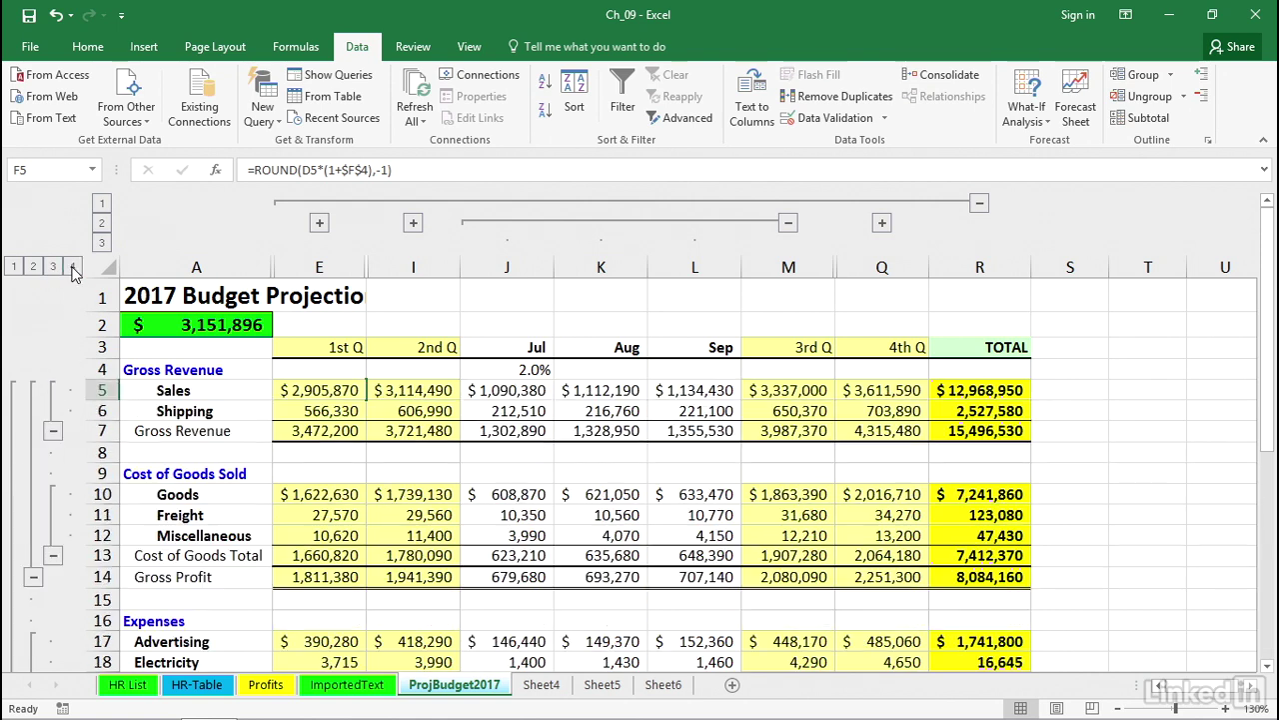
{"action": "scroll", "coordinate": [183, 436], "scroll_direction": "down", "scroll_amount": 5}
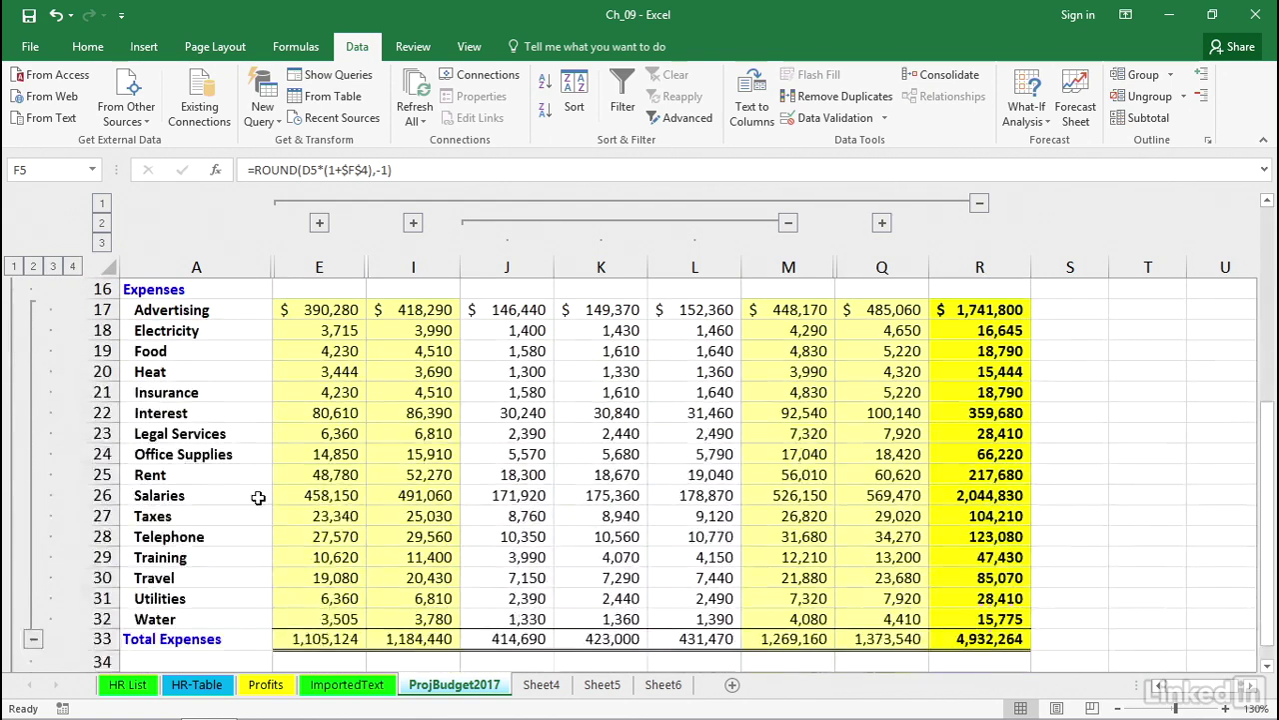
{"action": "scroll", "coordinate": [260, 494], "scroll_direction": "up", "scroll_amount": 5}
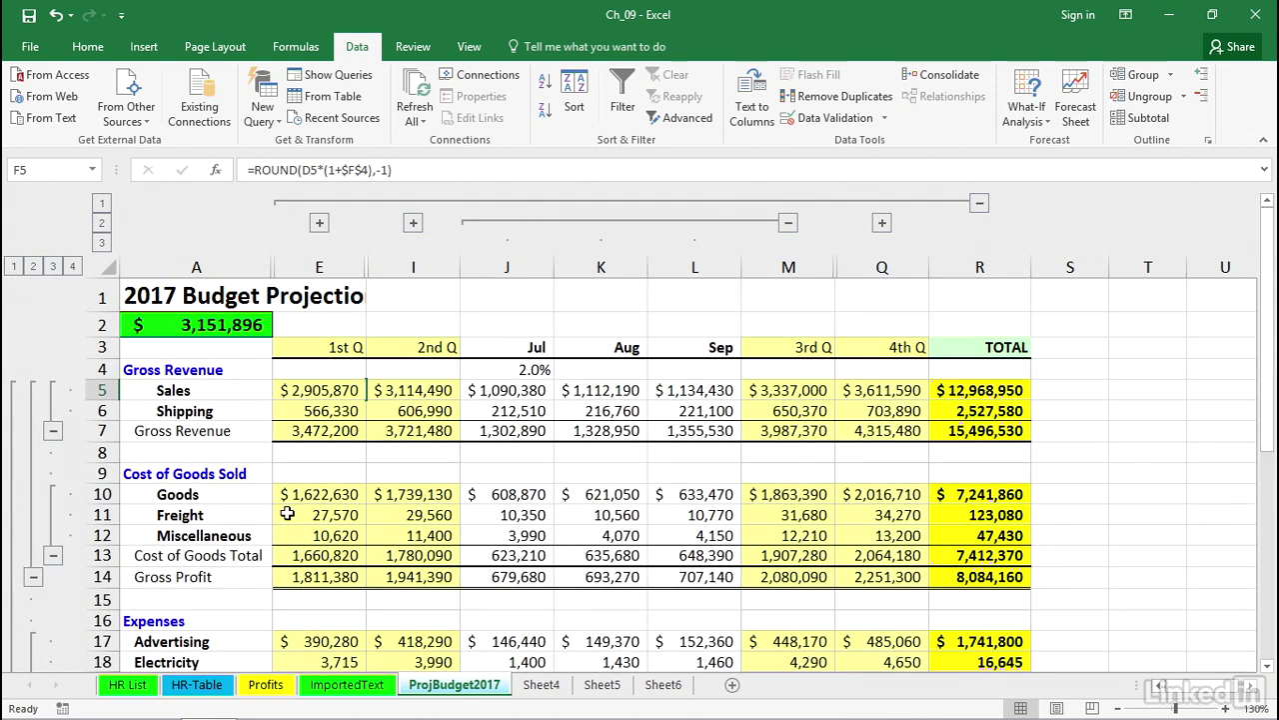
Hide the outline symbols with Ctrl+8 and collapse the ribbon with Ctrl+F1.
{"action": "key", "text": "ctrl+8"}
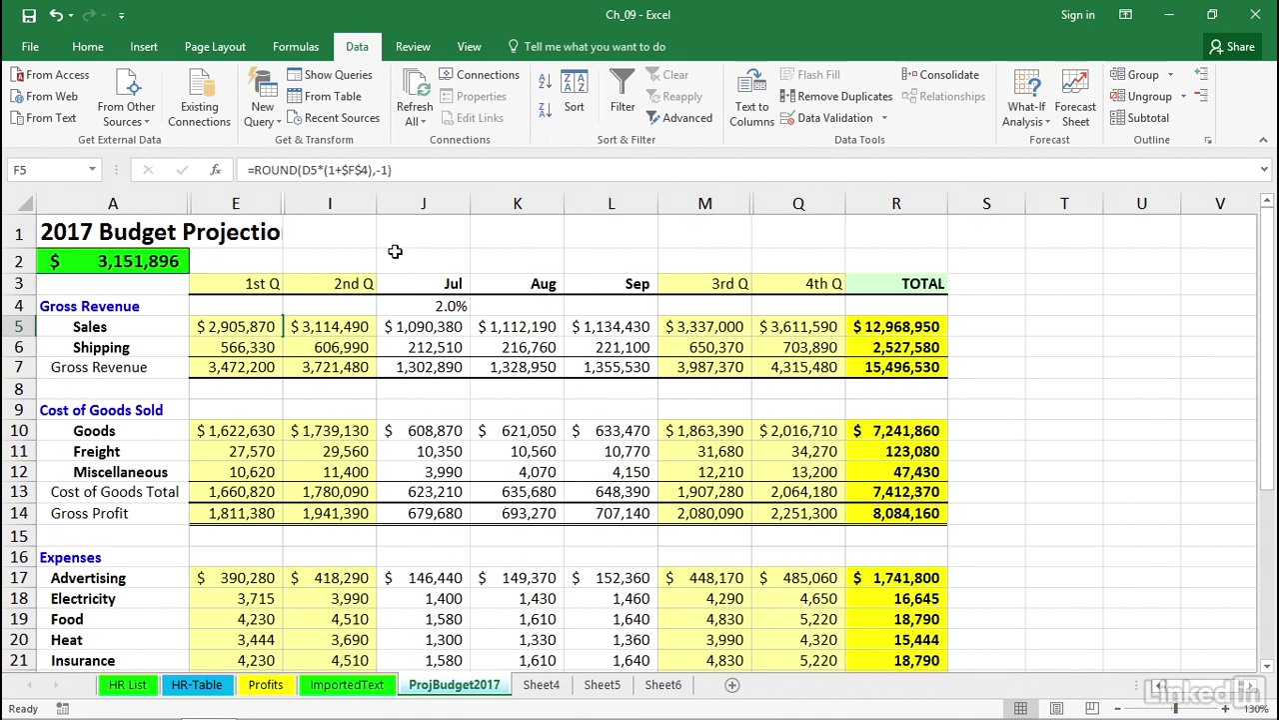
{"action": "key", "text": "ctrl+F1"}
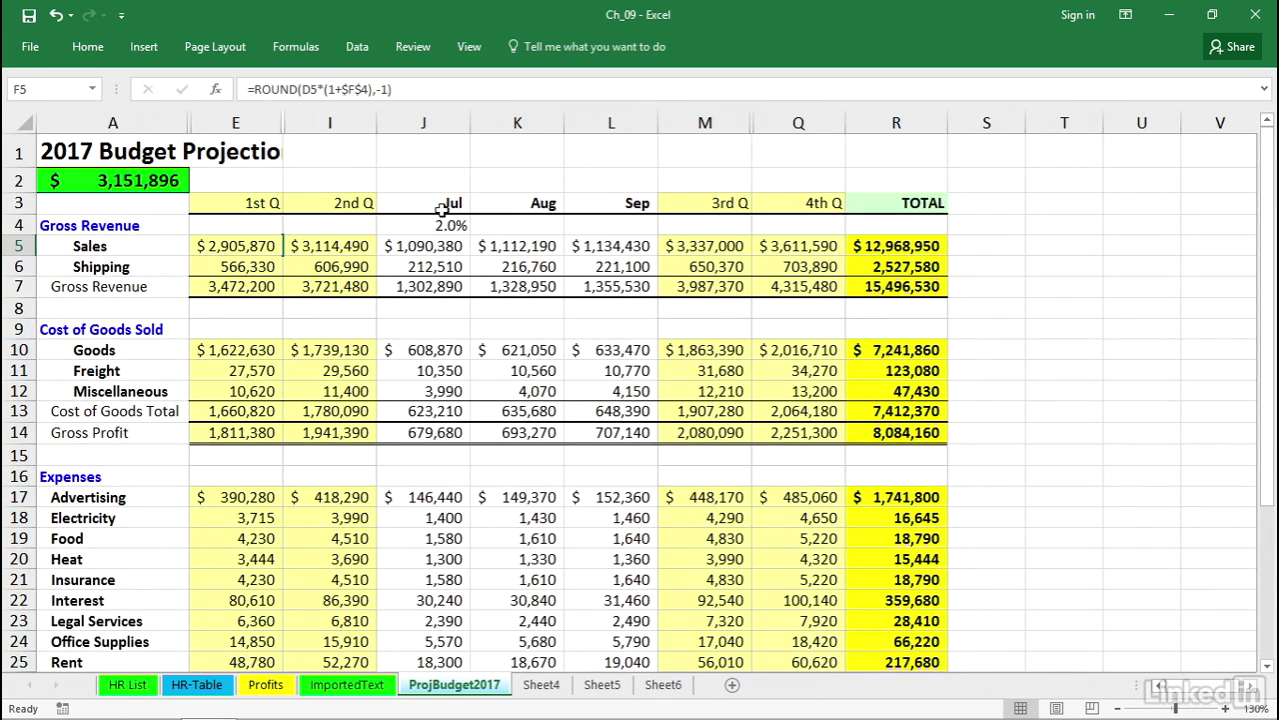
Switch to full-screen view with Ctrl+Shift+F1, then redisplay outline symbols with Ctrl+8.
{"action": "key", "text": "ctrl+shift+F1"}
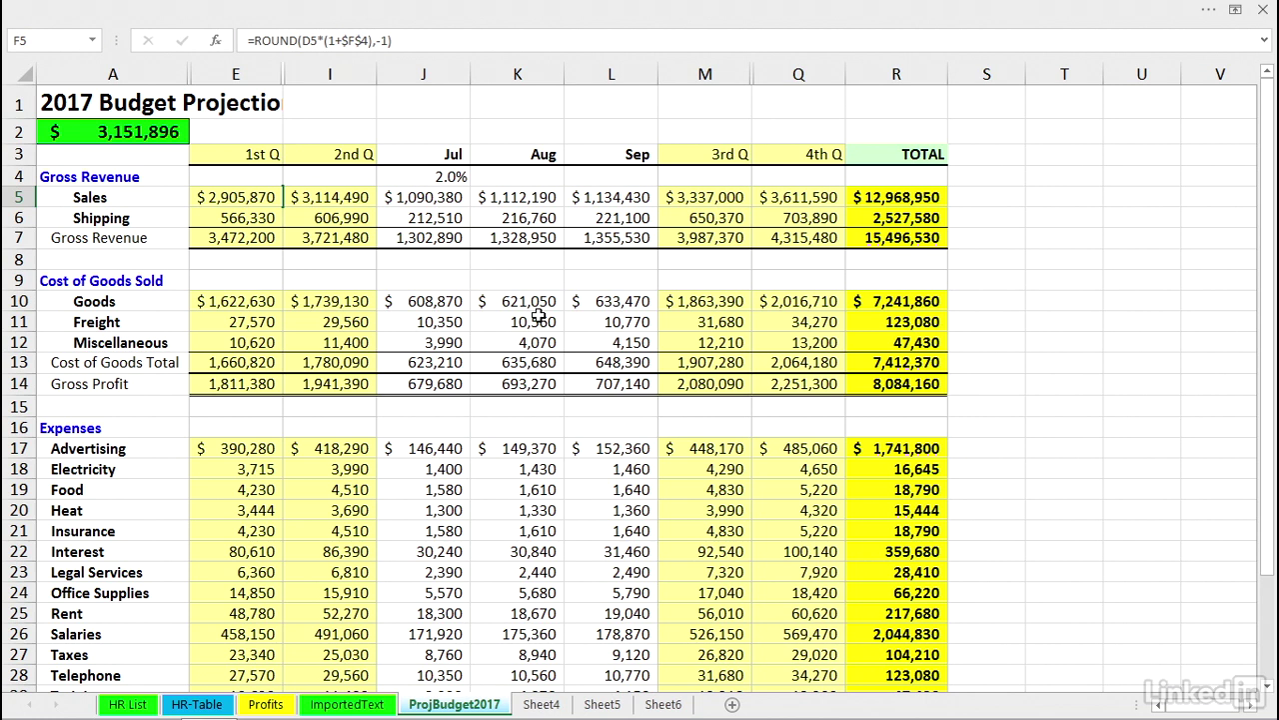
{"action": "key", "text": "ctrl+8"}
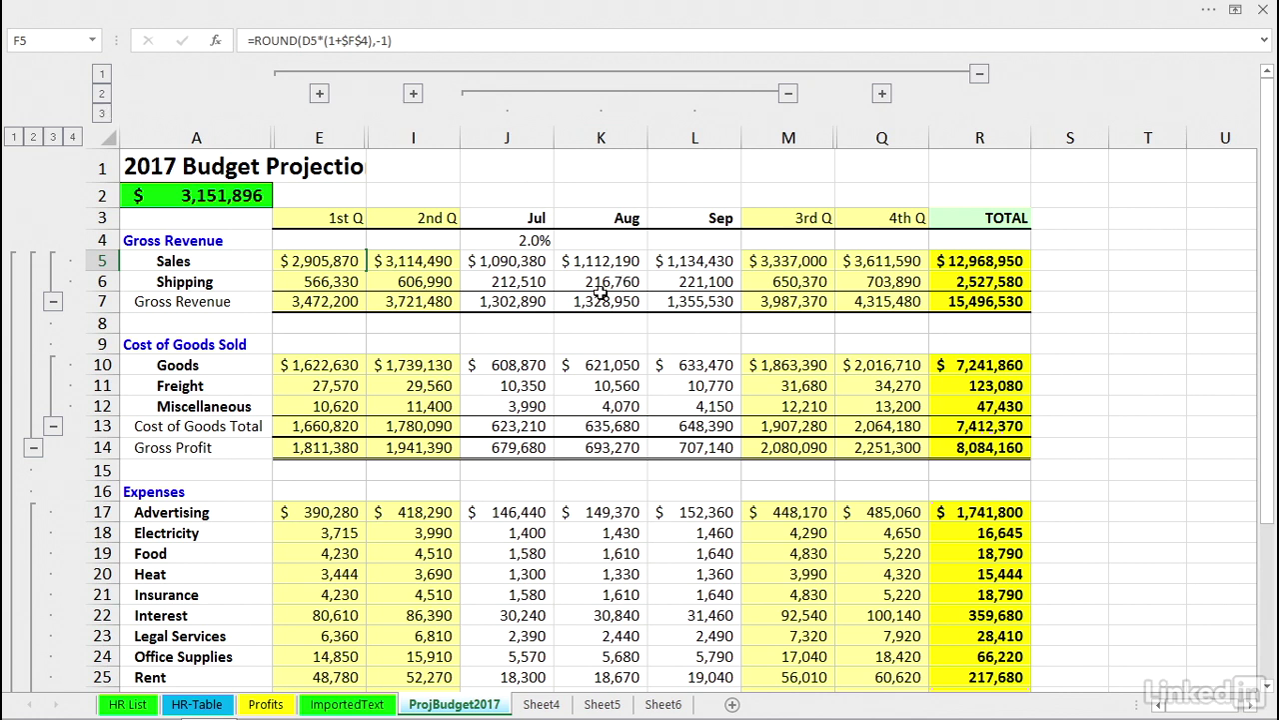
Collapse the Jul–Sep columns into 3rd Q and the expense detail rows into Total Expenses.
{"action": "left_click", "coordinate": [788, 95]}
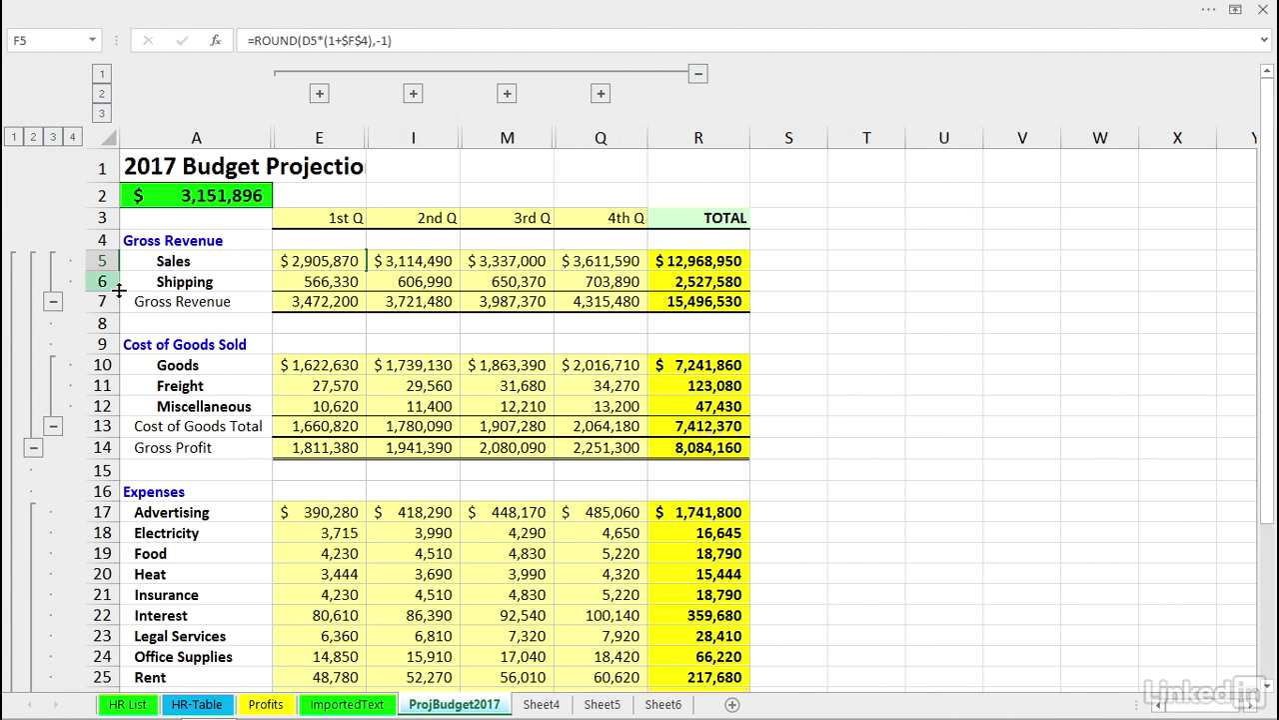
{"action": "scroll", "coordinate": [211, 300], "scroll_direction": "down", "scroll_amount": 3}
{"action": "scroll", "coordinate": [212, 300], "scroll_direction": "down", "scroll_amount": 1}
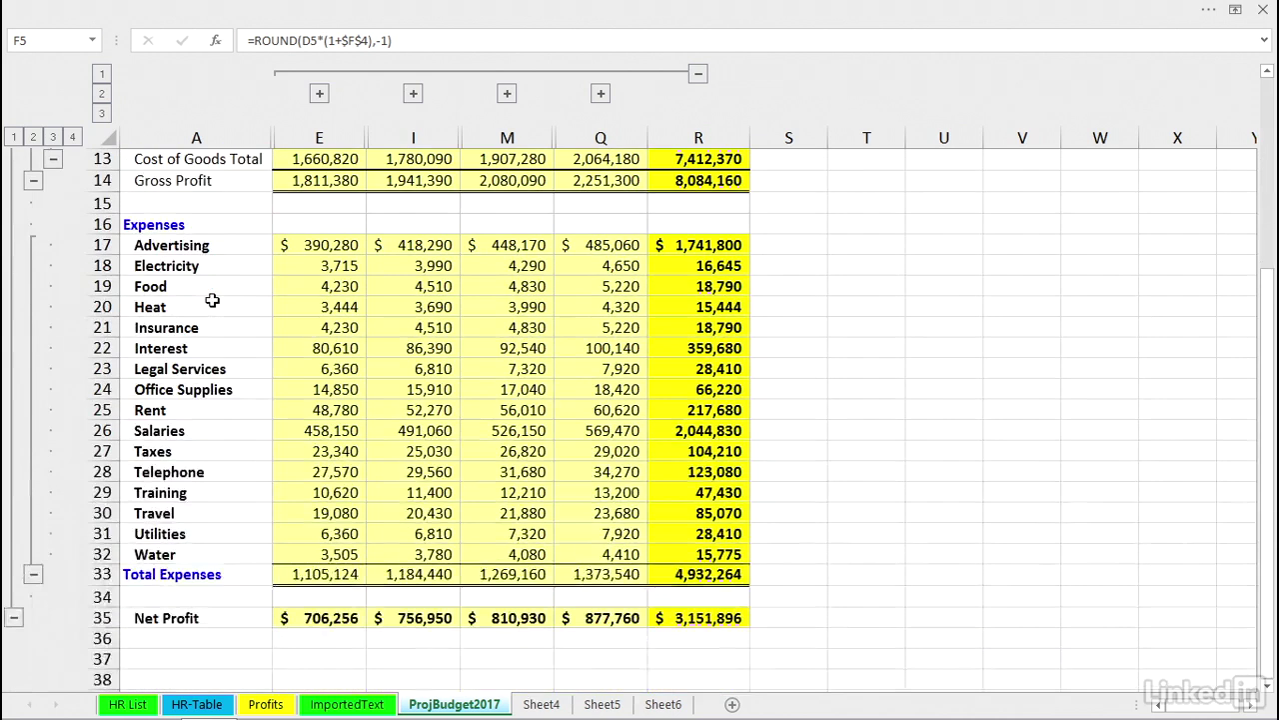
{"action": "scroll", "coordinate": [212, 300], "scroll_direction": "up", "scroll_amount": 3}
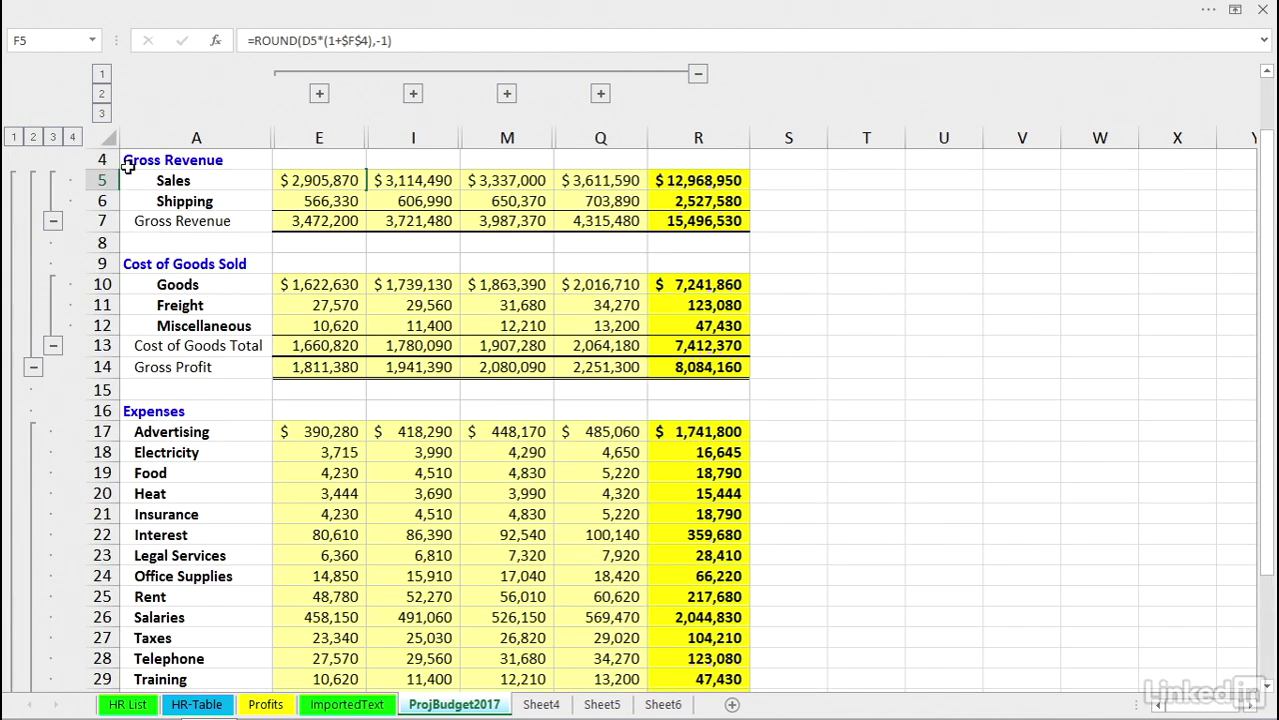
{"action": "scroll", "coordinate": [320, 364], "scroll_direction": "down", "scroll_amount": 1}
{"action": "scroll", "coordinate": [320, 363], "scroll_direction": "down", "scroll_amount": 2}
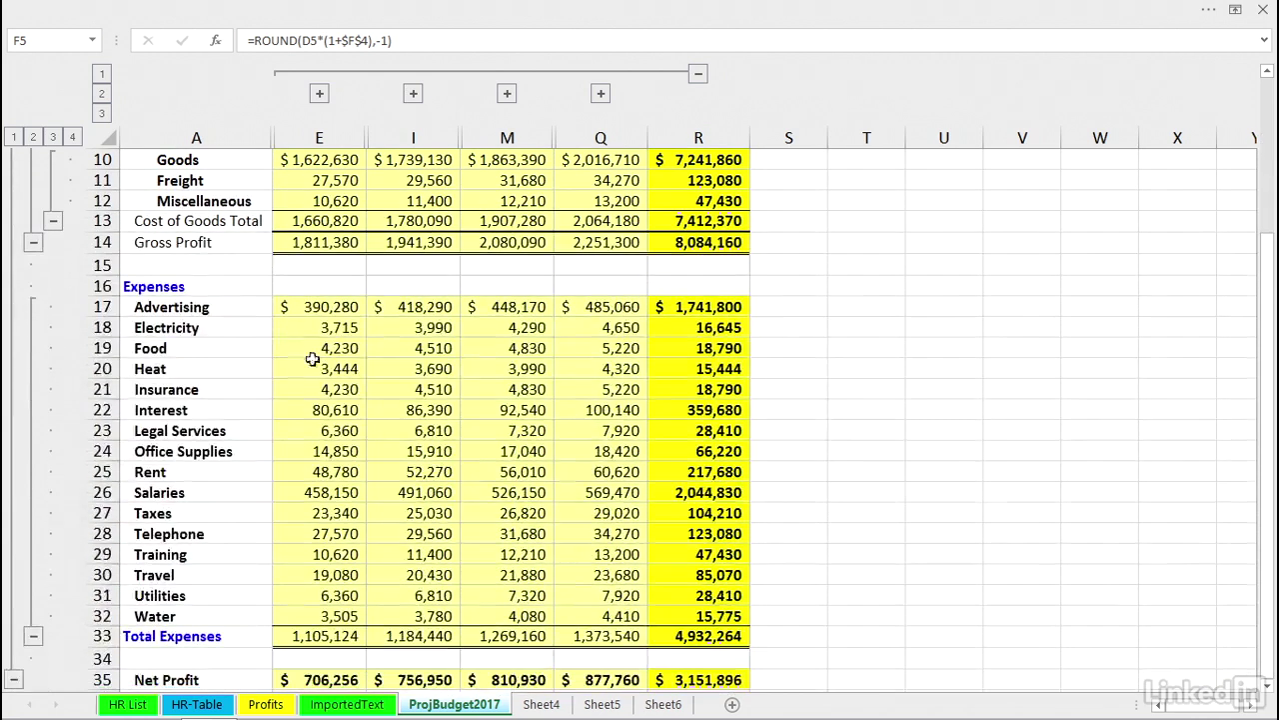
{"action": "left_click", "coordinate": [34, 637]}
{"action": "scroll", "coordinate": [300, 477], "scroll_direction": "up", "scroll_amount": 3}
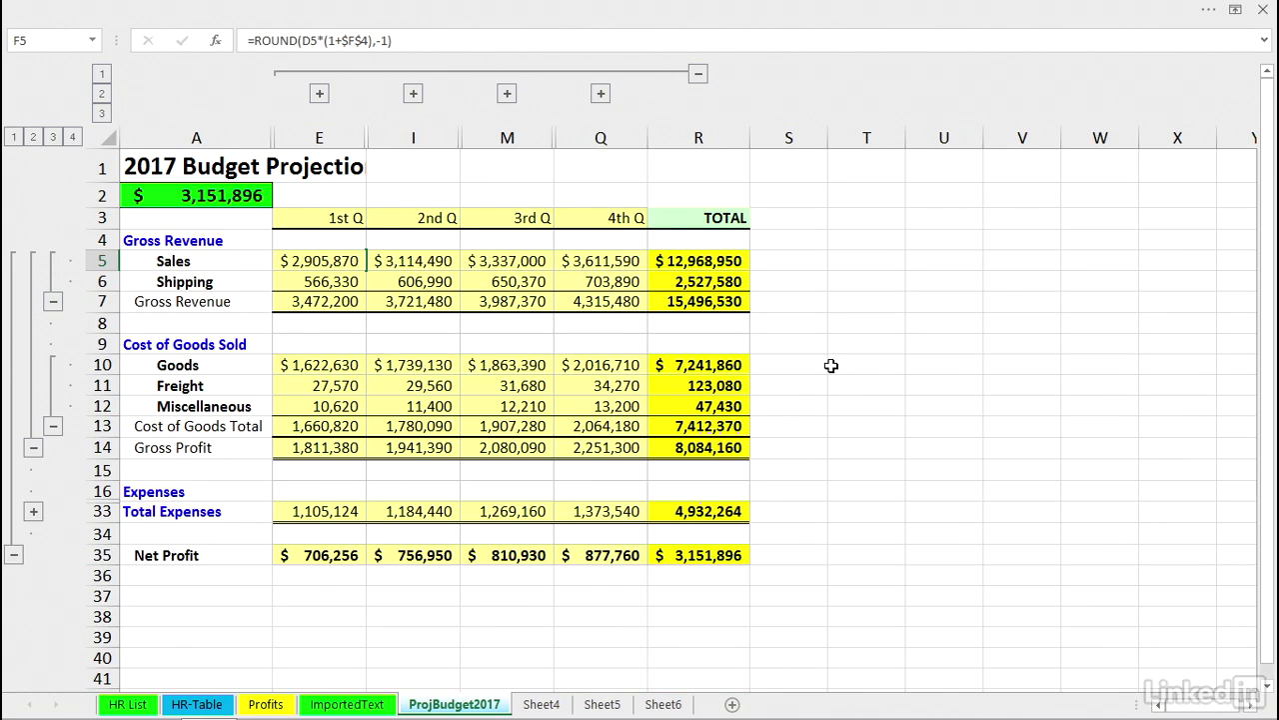
{"action": "left_click", "coordinate": [883, 348]}
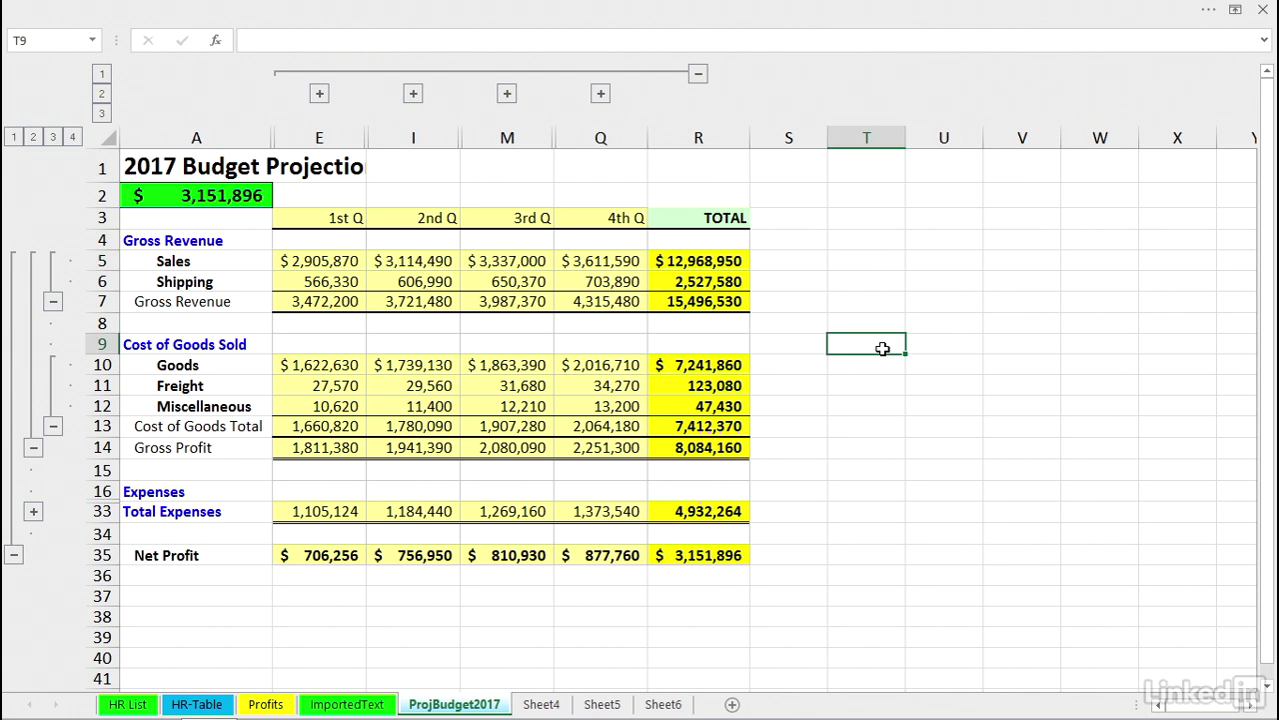
{"action": "left_click", "coordinate": [609, 367]}
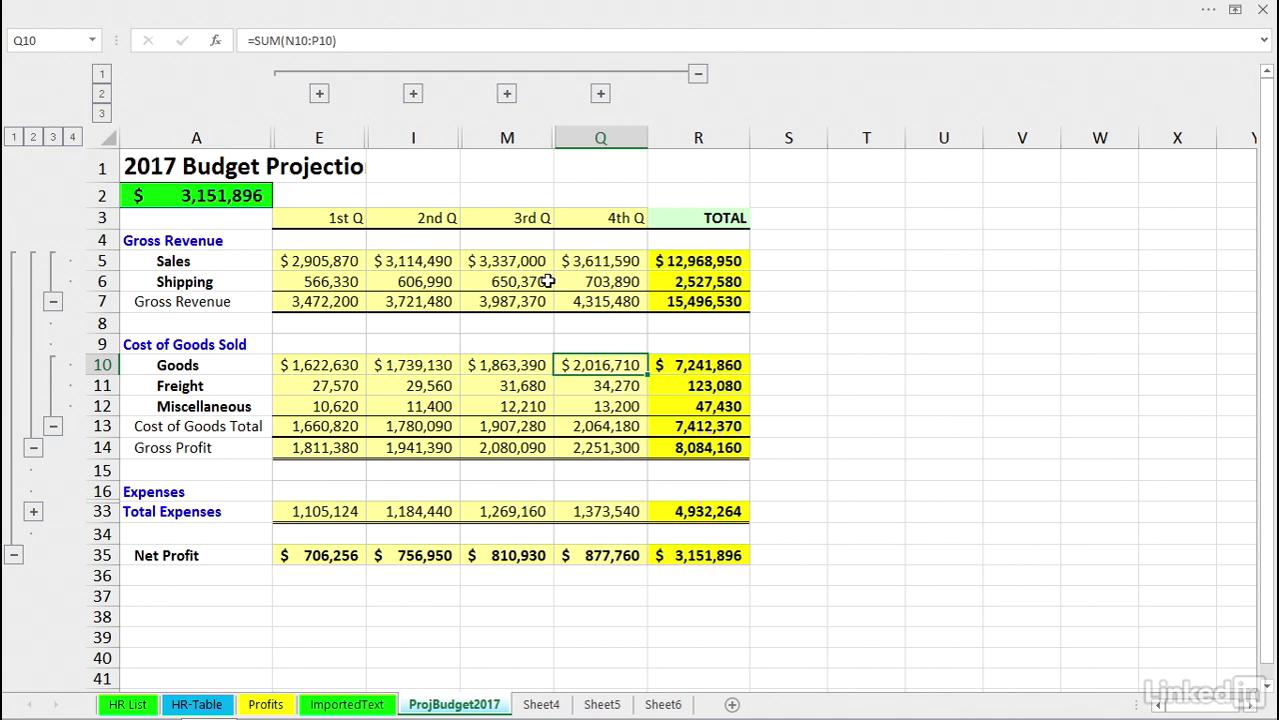
Leave full-screen view, restore the ribbon, and apply Data > Ungroup > Clear Outline.
{"action": "key", "text": "ctrl+shift+F1"}
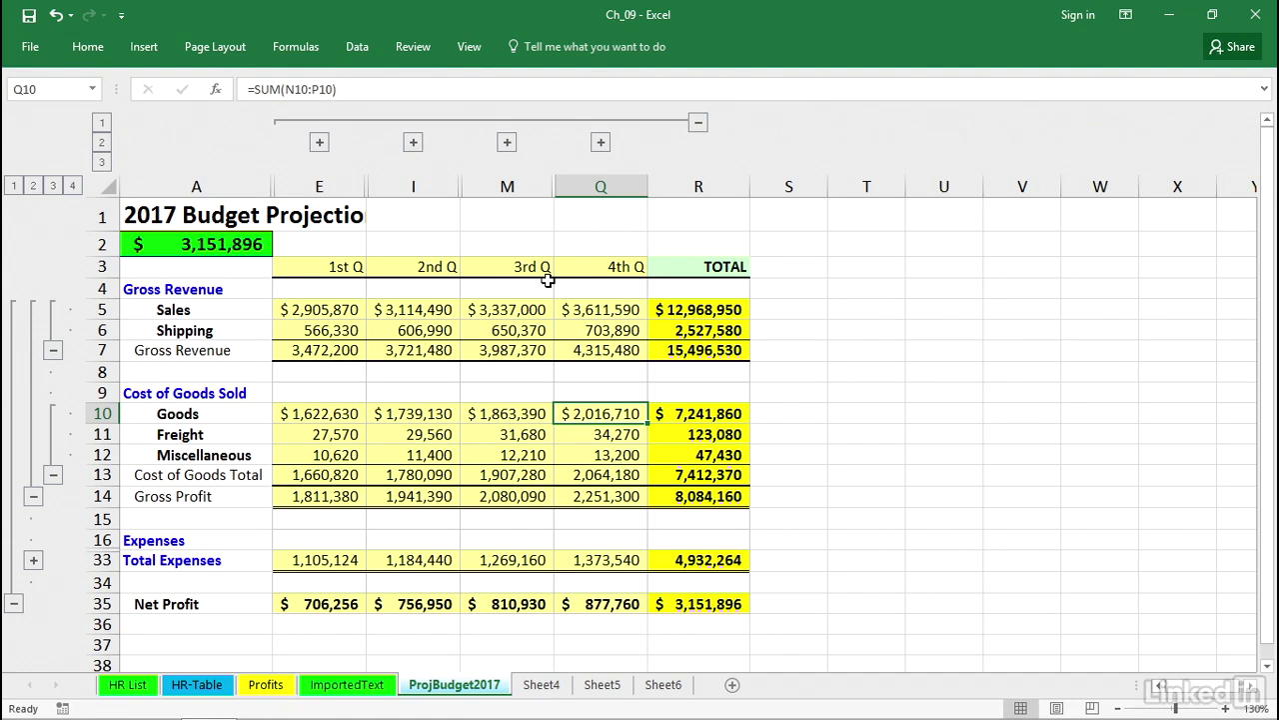
{"action": "key", "text": "ctrl+F1"}
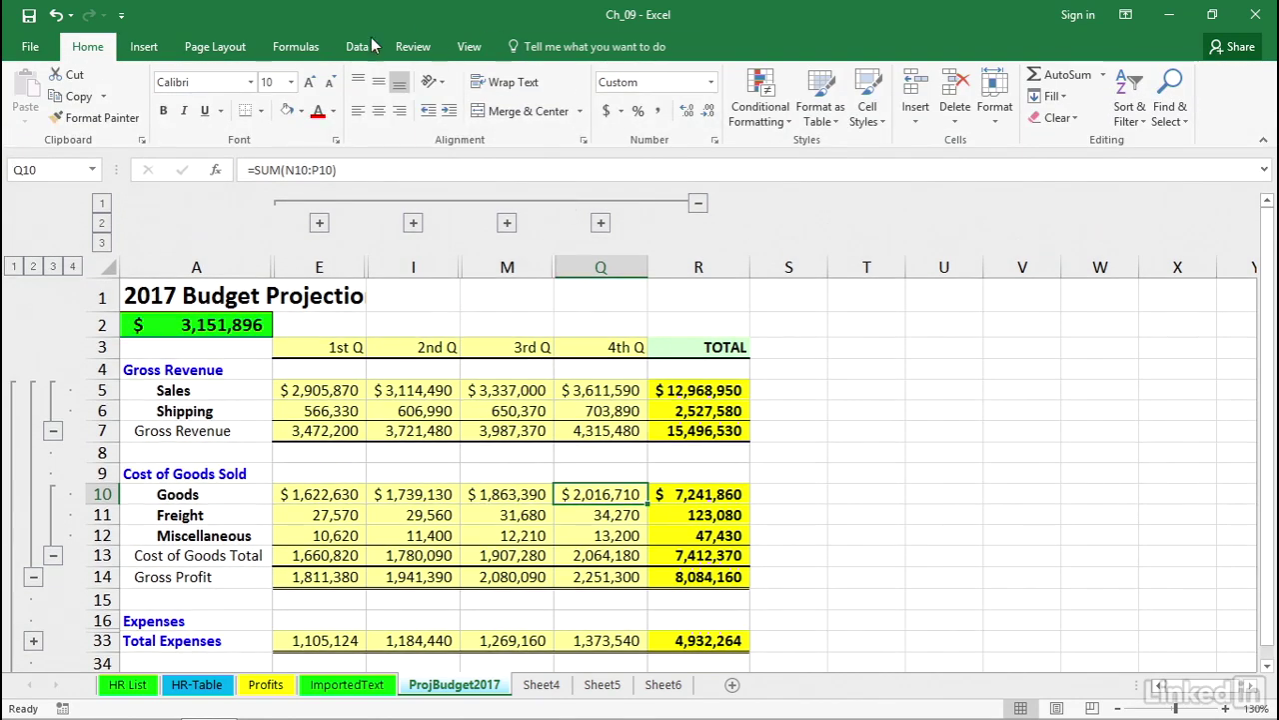
{"action": "left_click", "coordinate": [370, 46]}
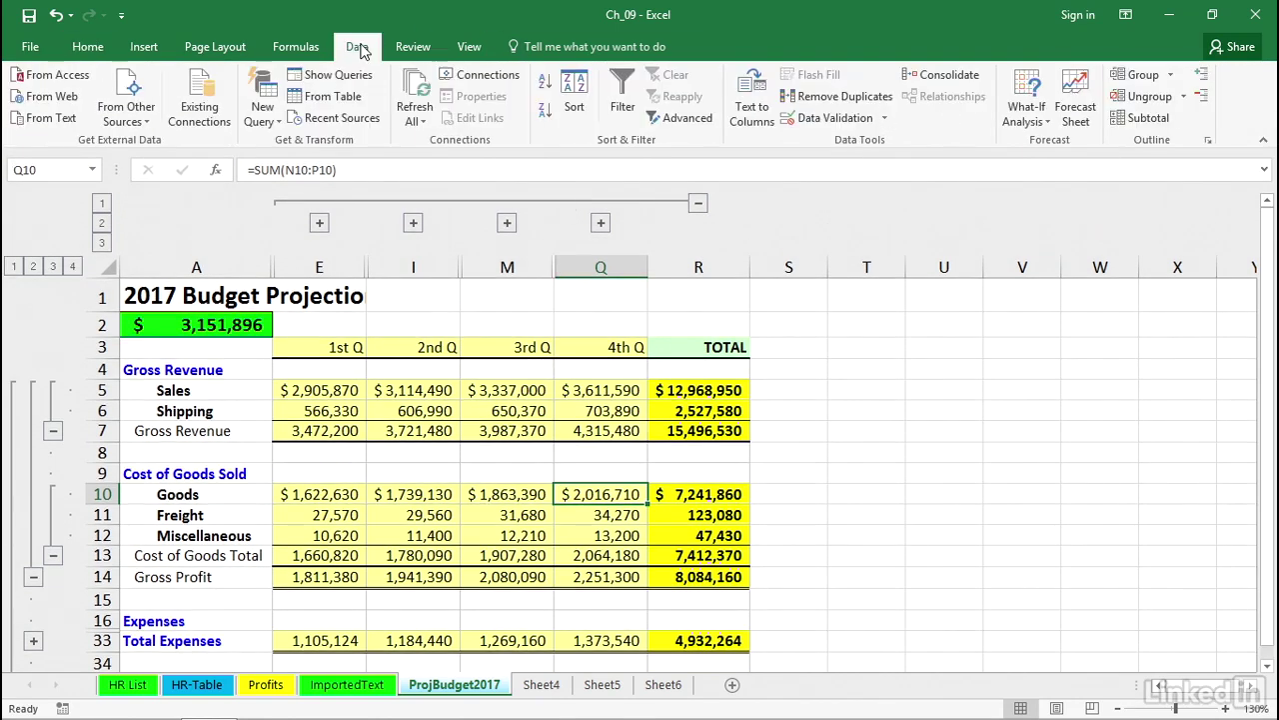
{"action": "left_click", "coordinate": [1183, 97]}
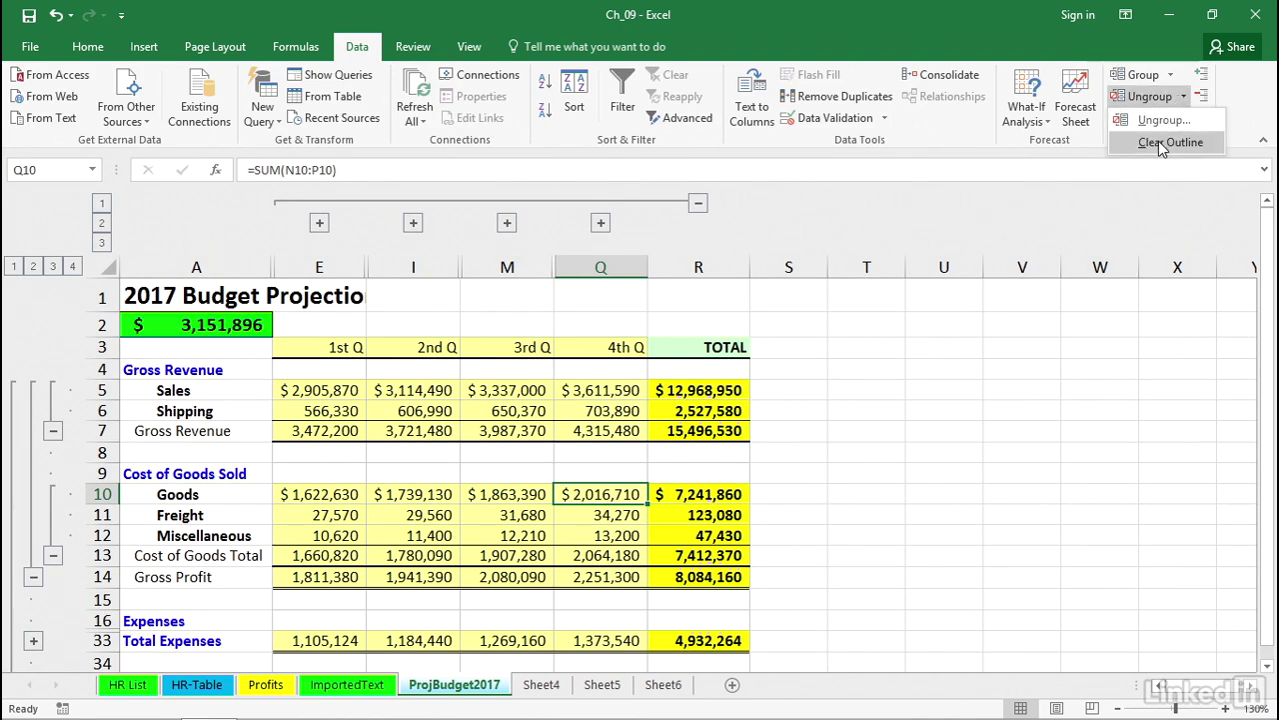
{"action": "left_click", "coordinate": [1161, 143]}
{"action": "left_click", "coordinate": [887, 305]}
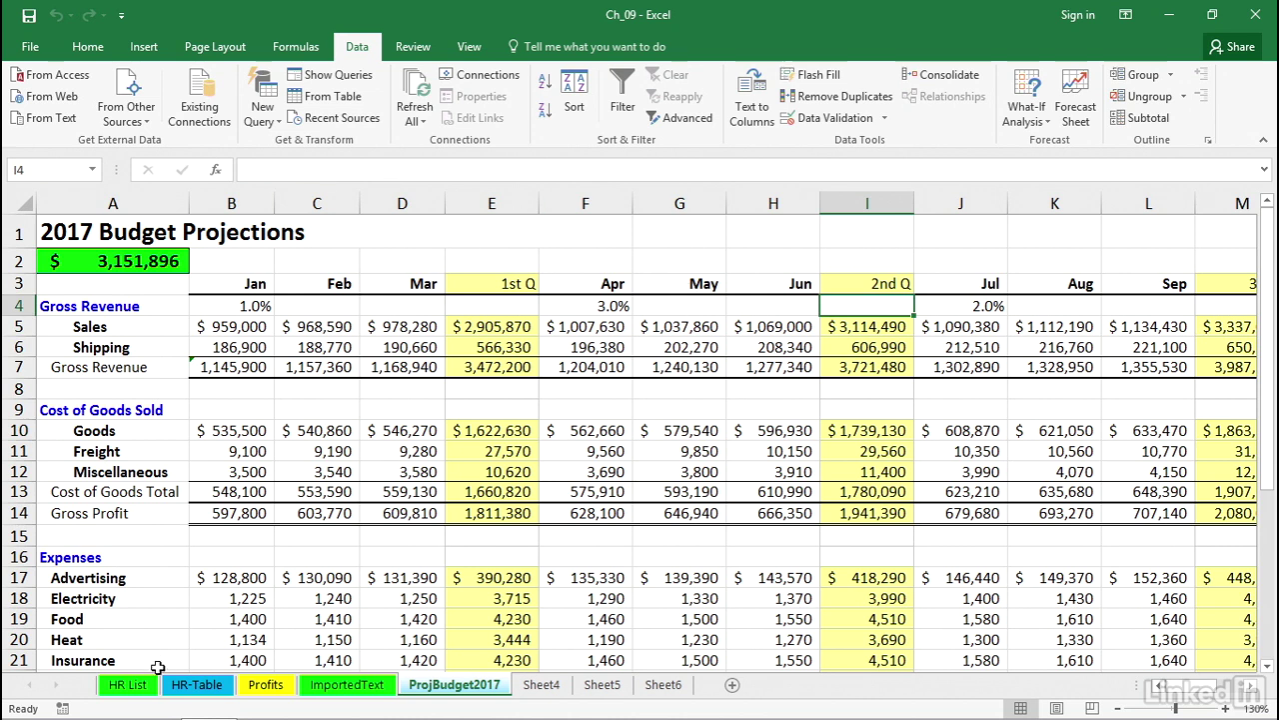
On the HR List sheet, sort the records alphabetically by Status.
{"action": "left_click", "coordinate": [128, 686]}
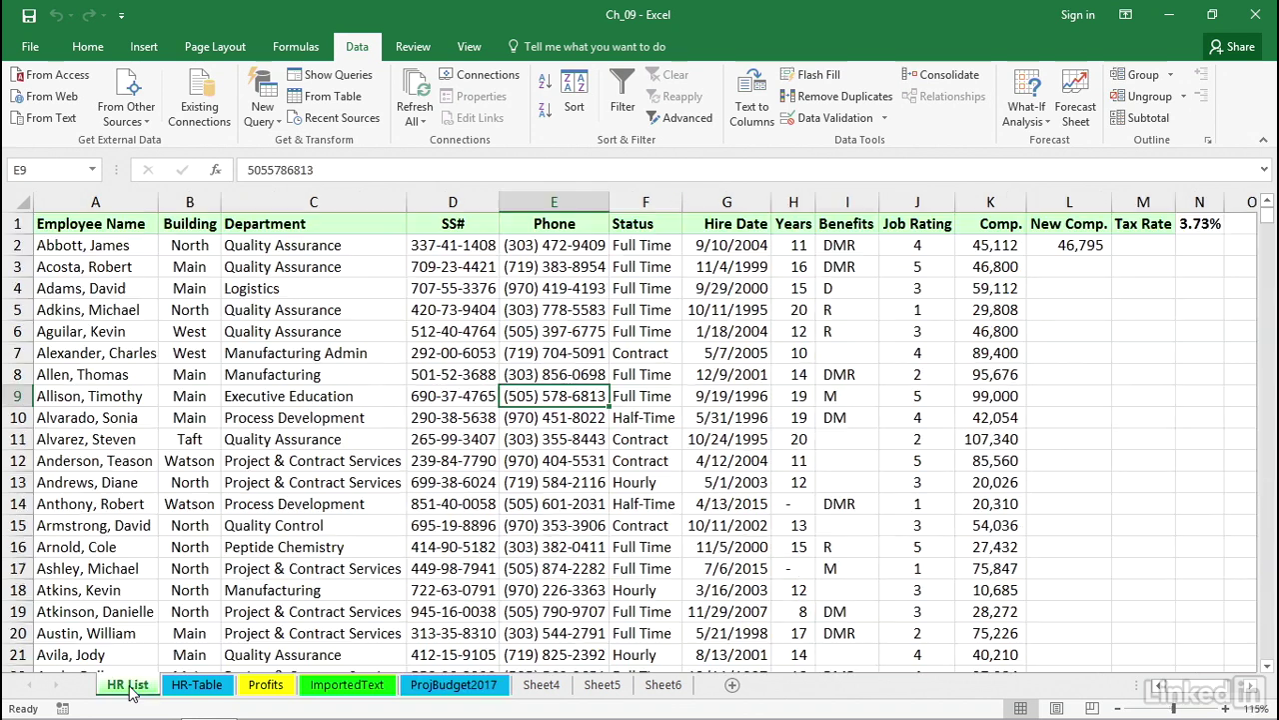
{"action": "left_click", "coordinate": [258, 443]}
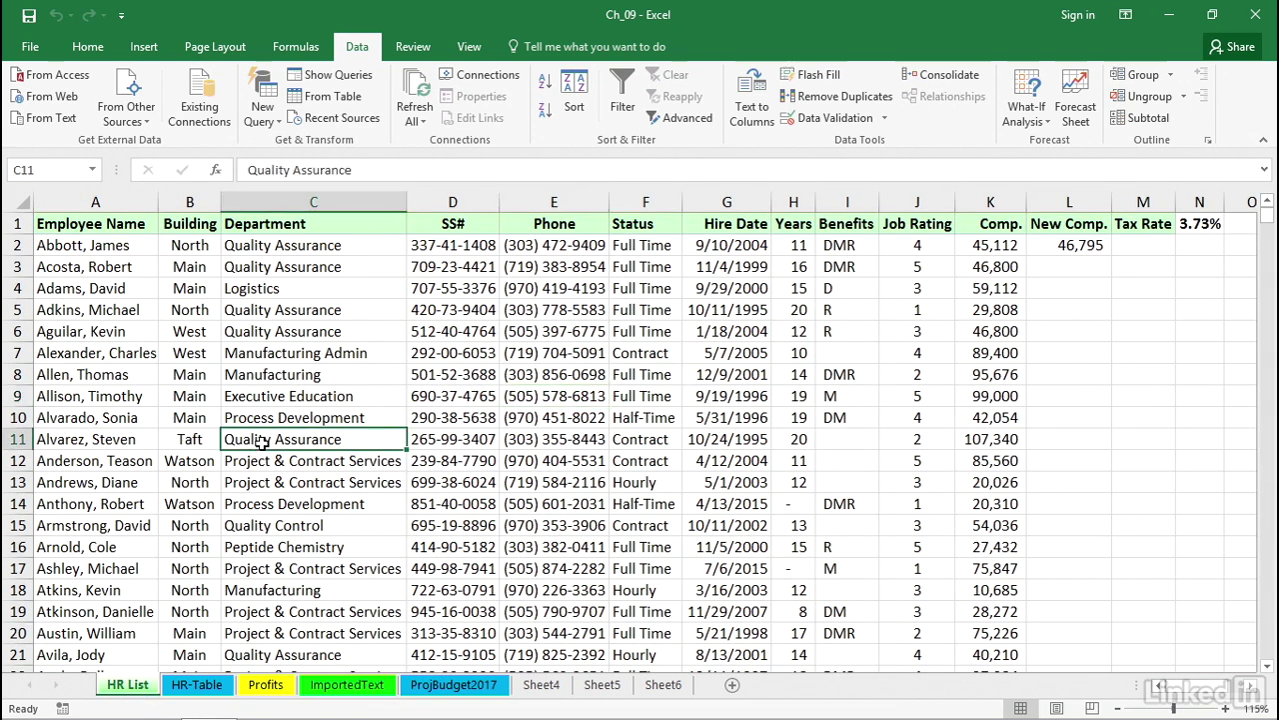
{"action": "left_click", "coordinate": [332, 334]}
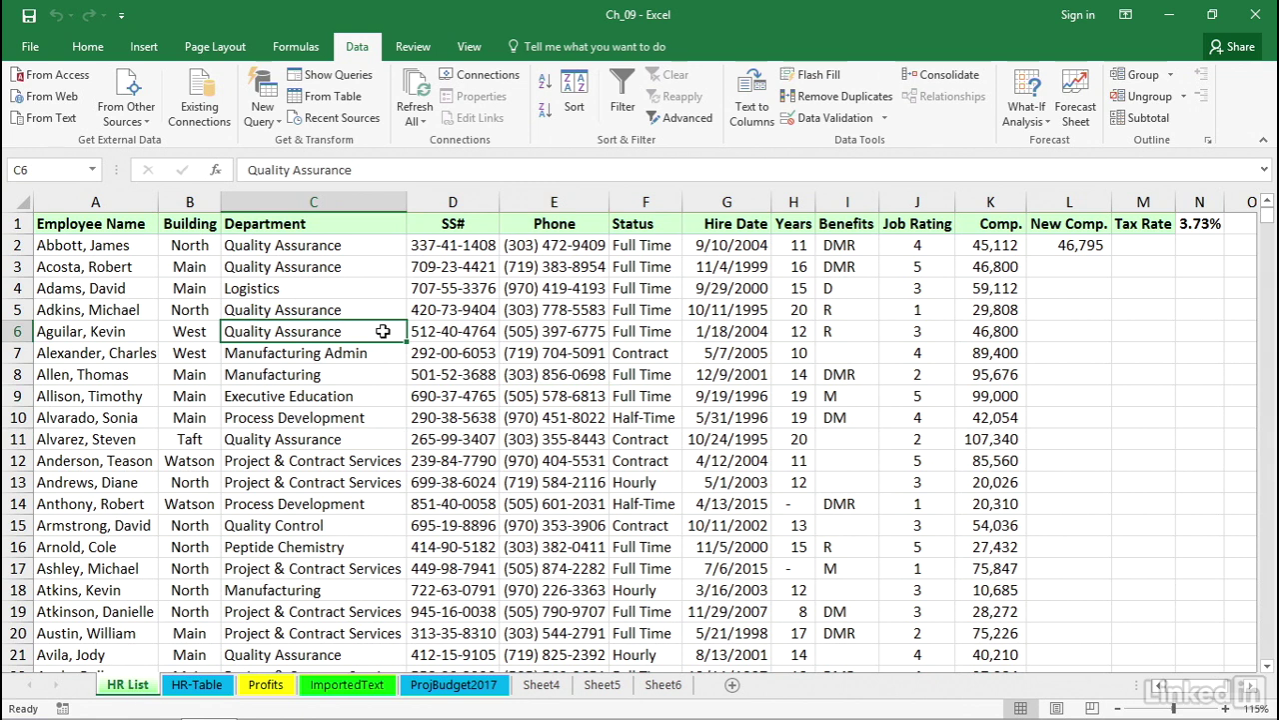
{"action": "left_click", "coordinate": [649, 288]}
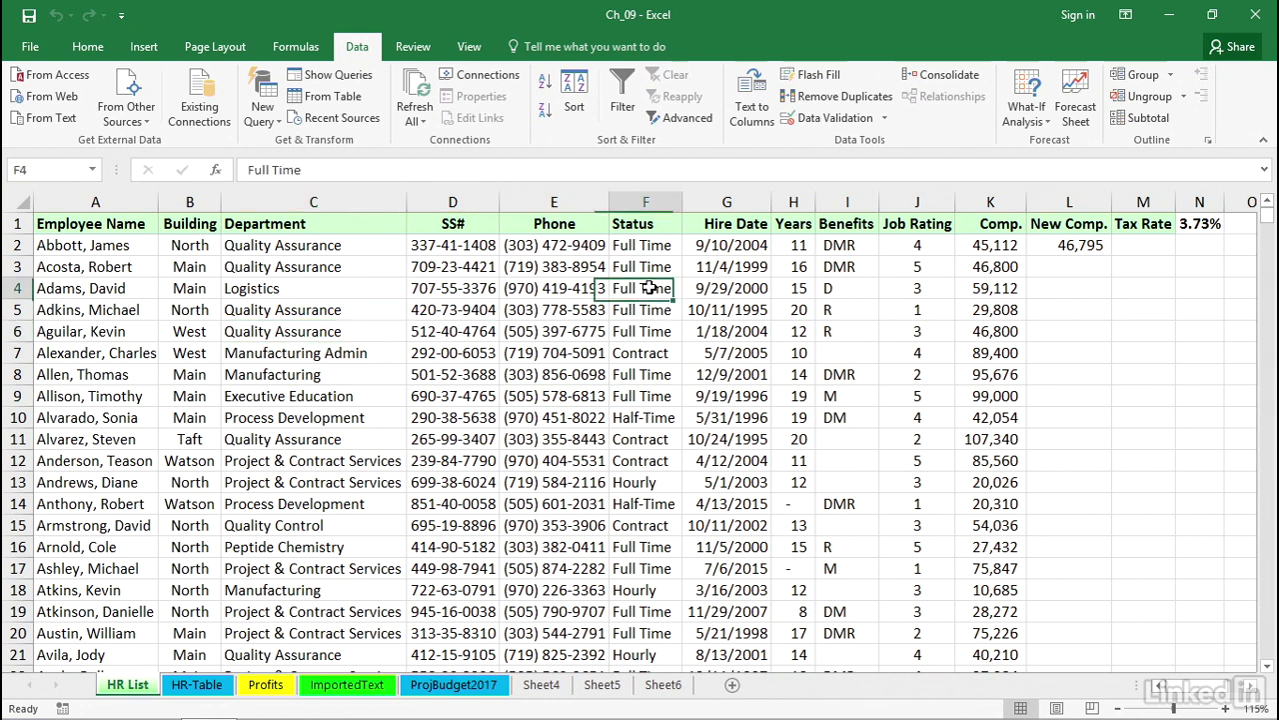
{"action": "left_click", "coordinate": [545, 85]}
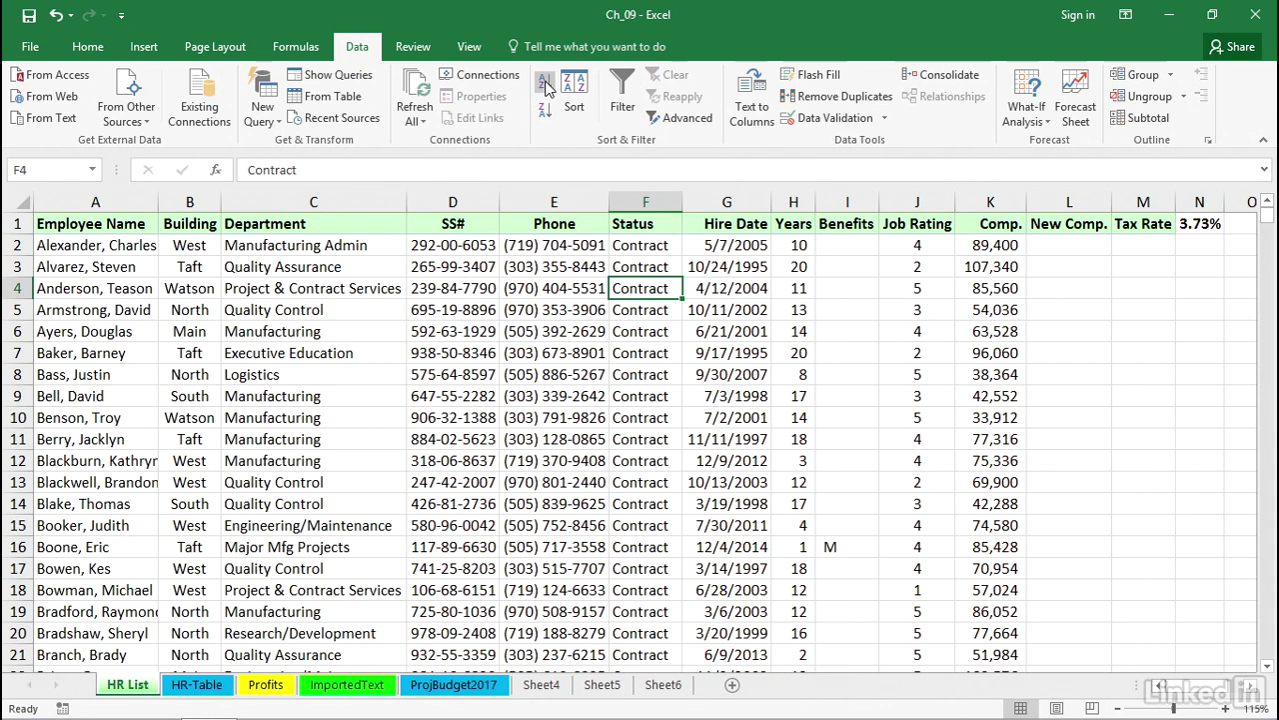
Re-sort the list A to Z by Department and check it from ADC to the last row.
{"action": "left_click", "coordinate": [363, 266]}
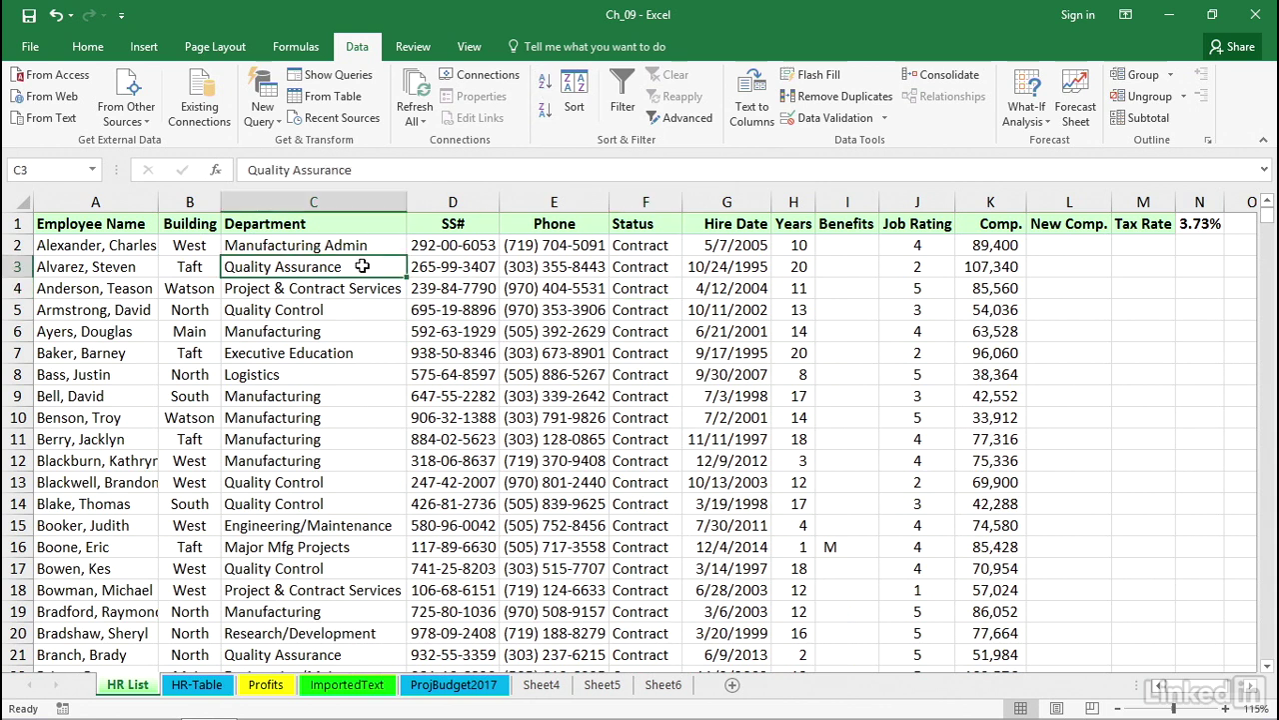
{"action": "left_click", "coordinate": [544, 88]}
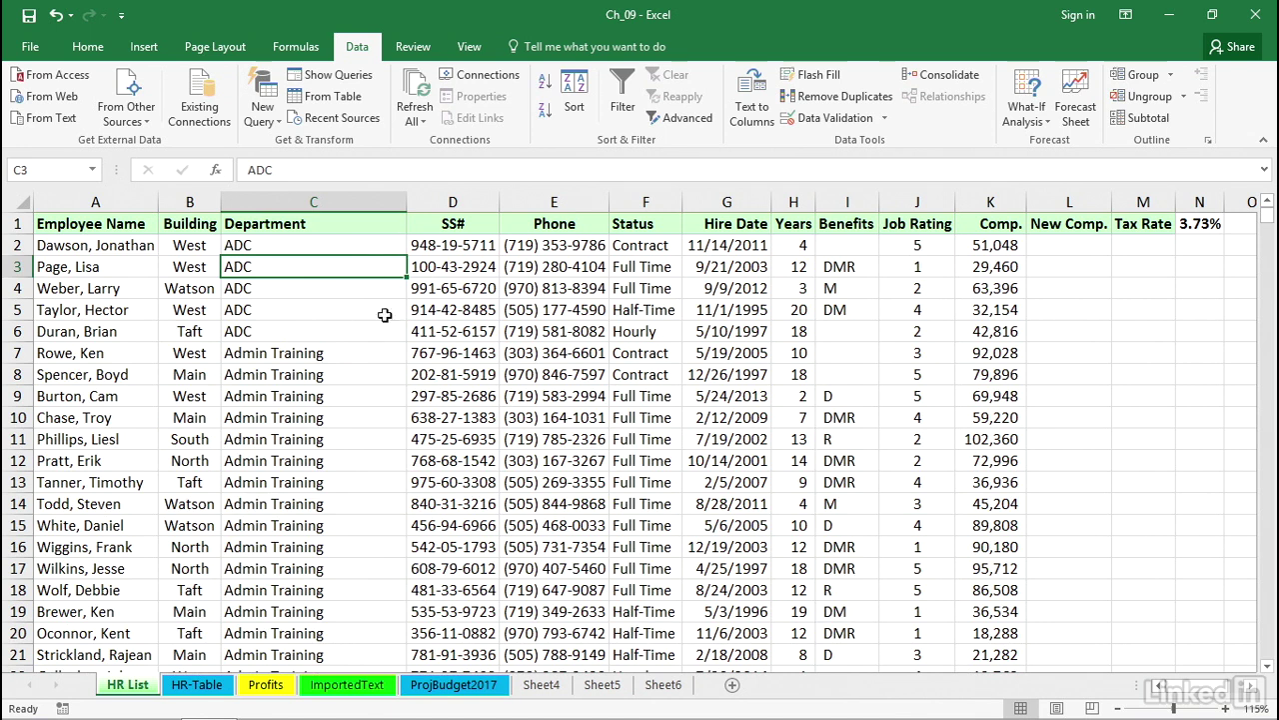
{"action": "left_click", "coordinate": [380, 361]}
{"action": "scroll", "coordinate": [380, 361], "scroll_direction": "down", "scroll_amount": 7}
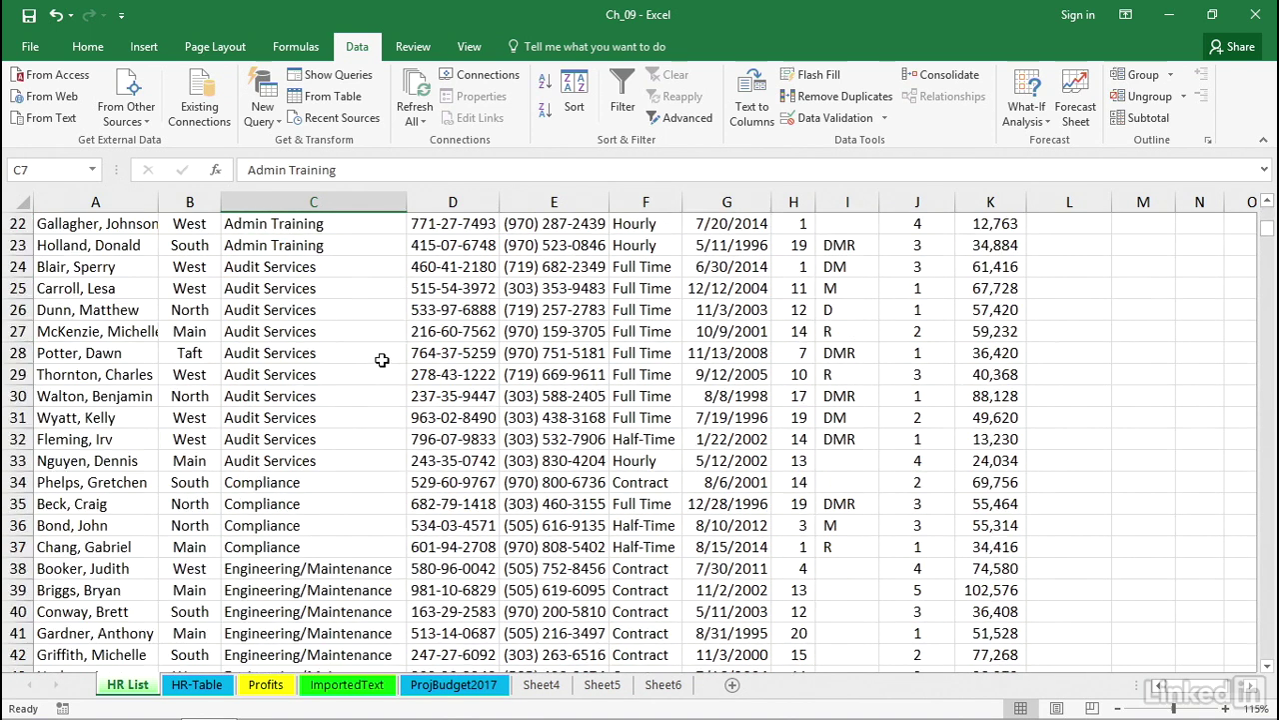
{"action": "scroll", "coordinate": [379, 361], "scroll_direction": "up", "scroll_amount": 1}
{"action": "scroll", "coordinate": [380, 360], "scroll_direction": "up", "scroll_amount": 6}
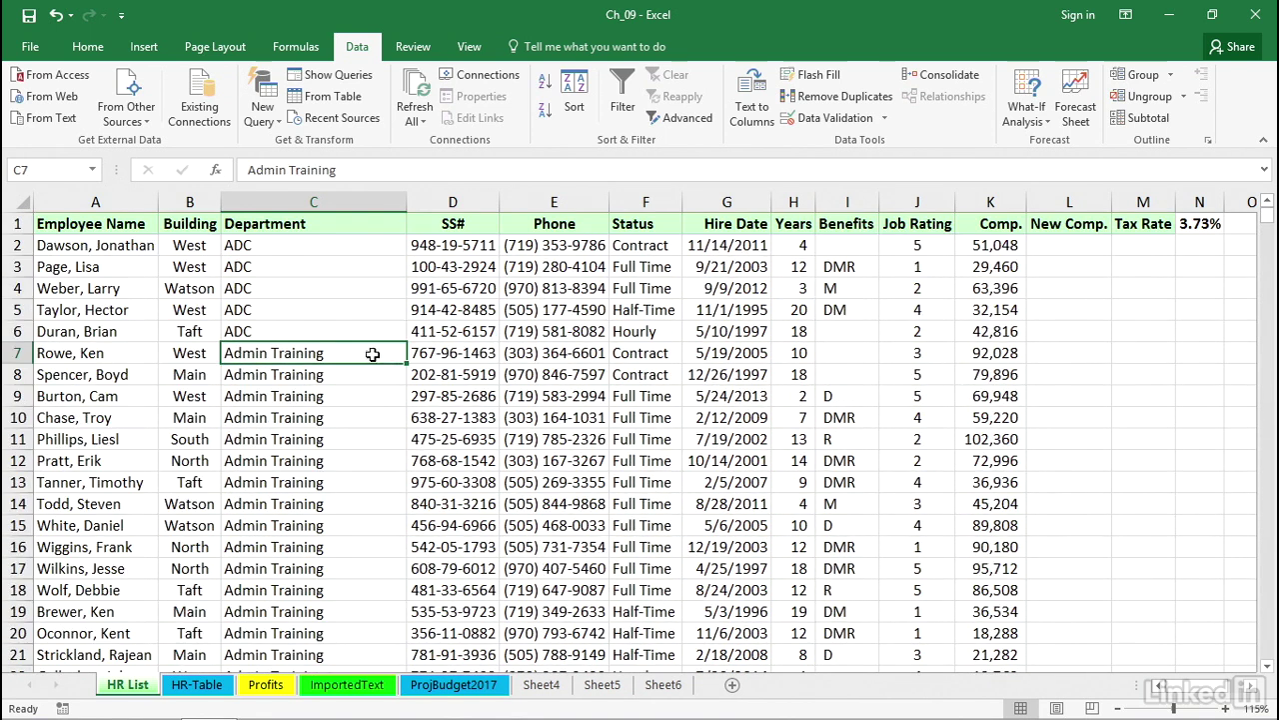
{"action": "key", "text": "ctrl+Down"}
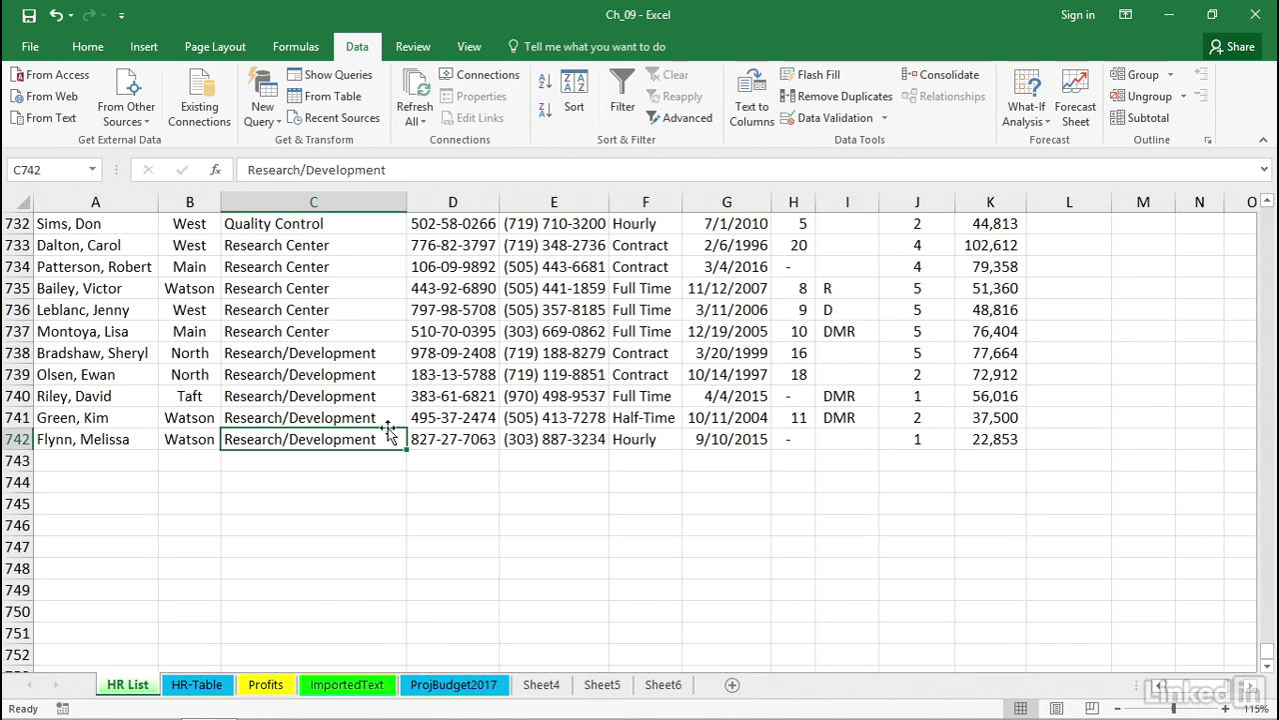
{"action": "key", "text": "ctrl+Up"}
{"action": "left_click", "coordinate": [346, 265]}
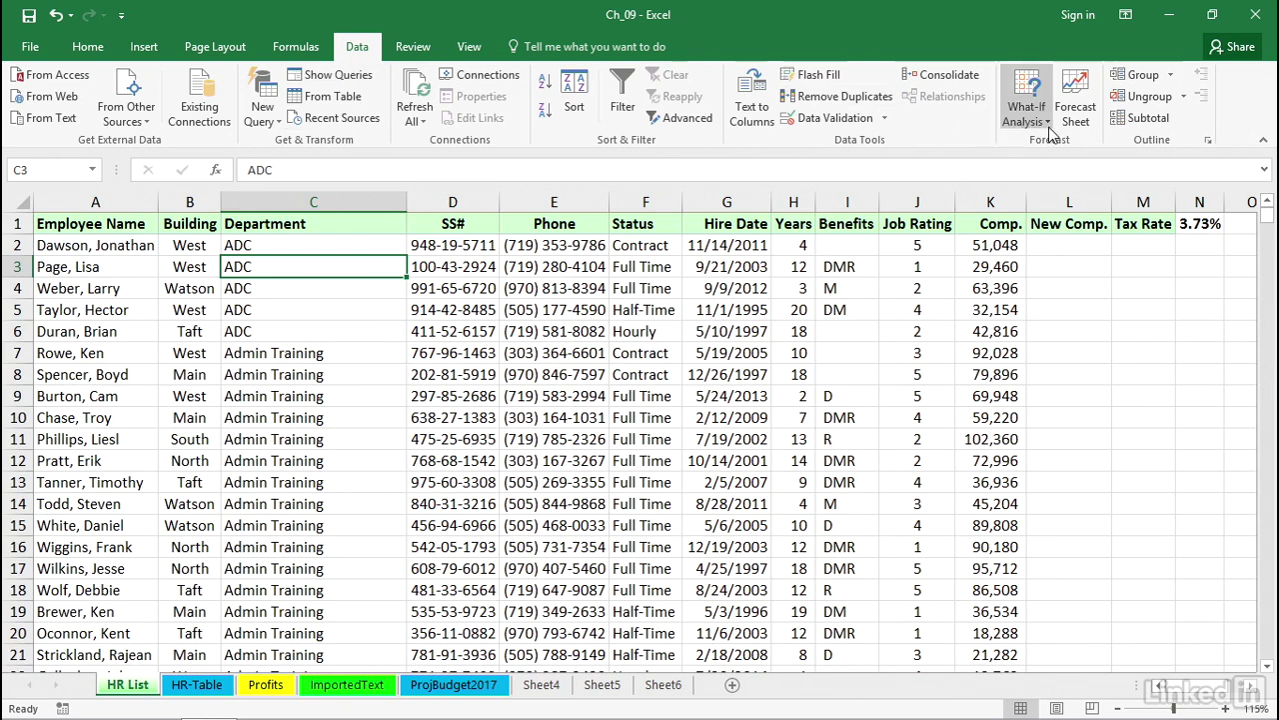
Add Sum subtotals at each change in Department for Years and Comp., excluding the 3.73% column.
{"action": "left_click", "coordinate": [1140, 118]}
{"action": "left_click", "coordinate": [887, 267]}
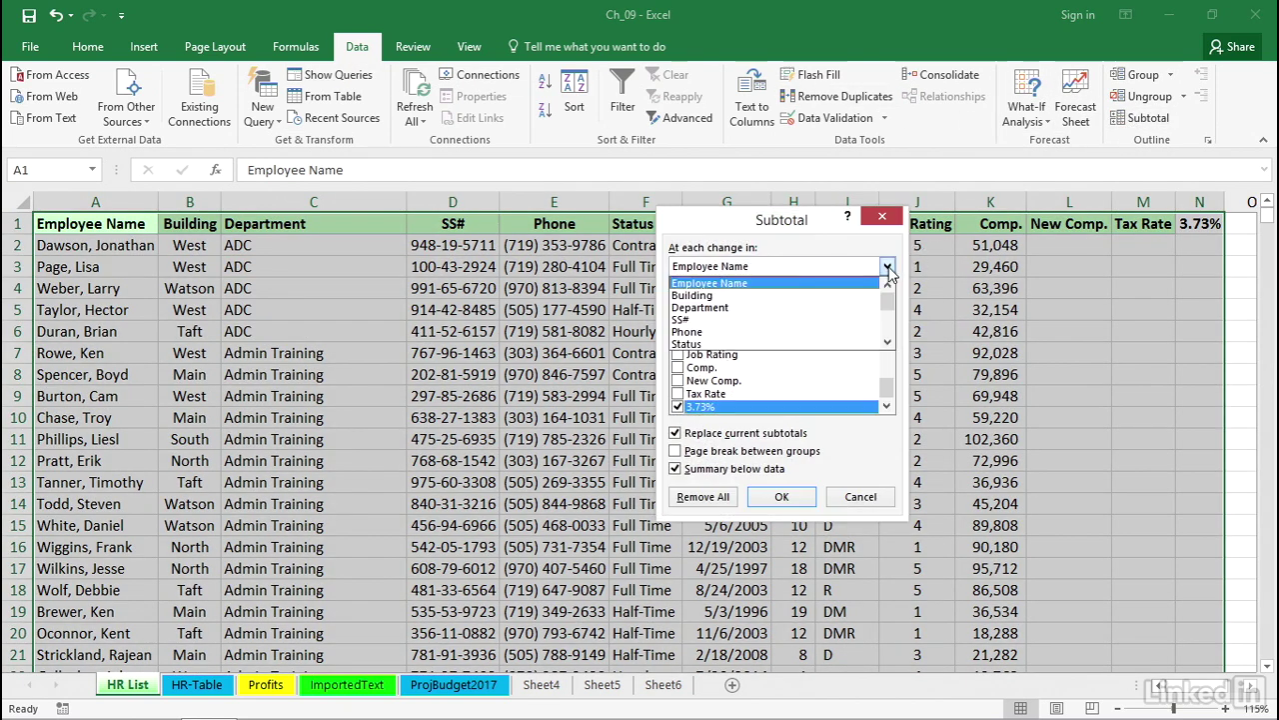
{"action": "left_click", "coordinate": [703, 308]}
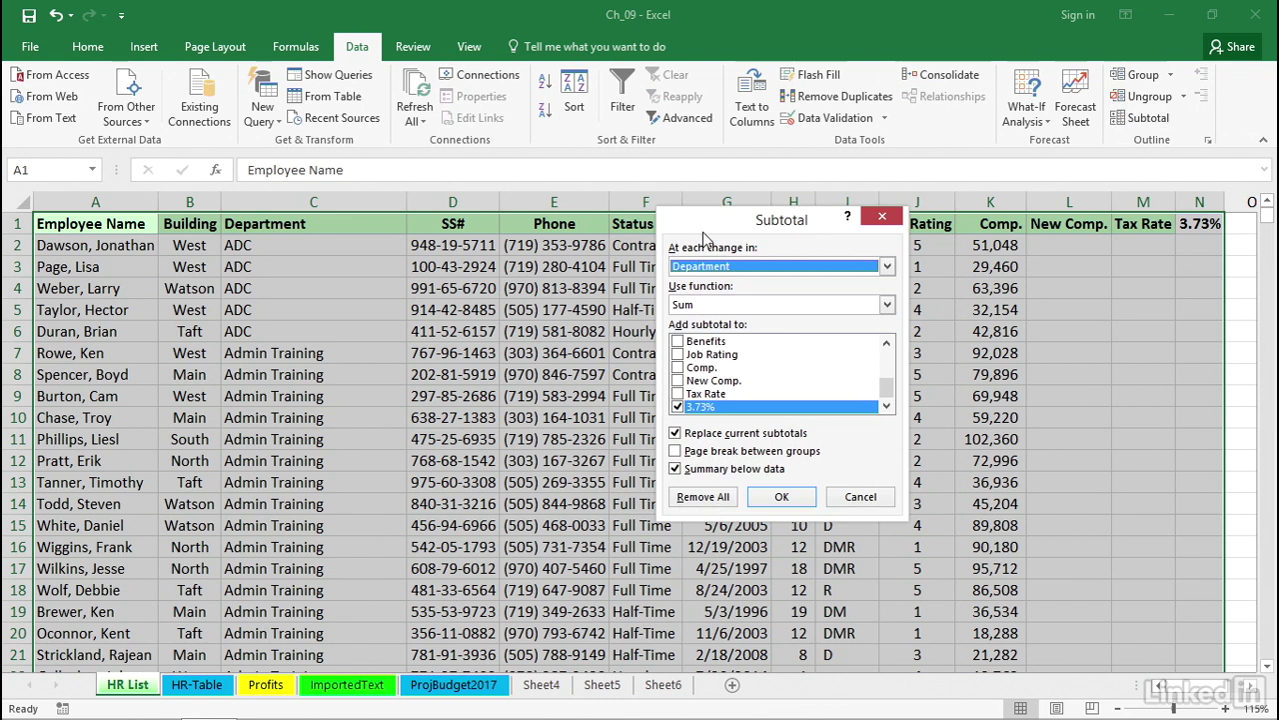
{"action": "left_click_drag", "start_coordinate": [703, 232], "coordinate": [690, 280]}
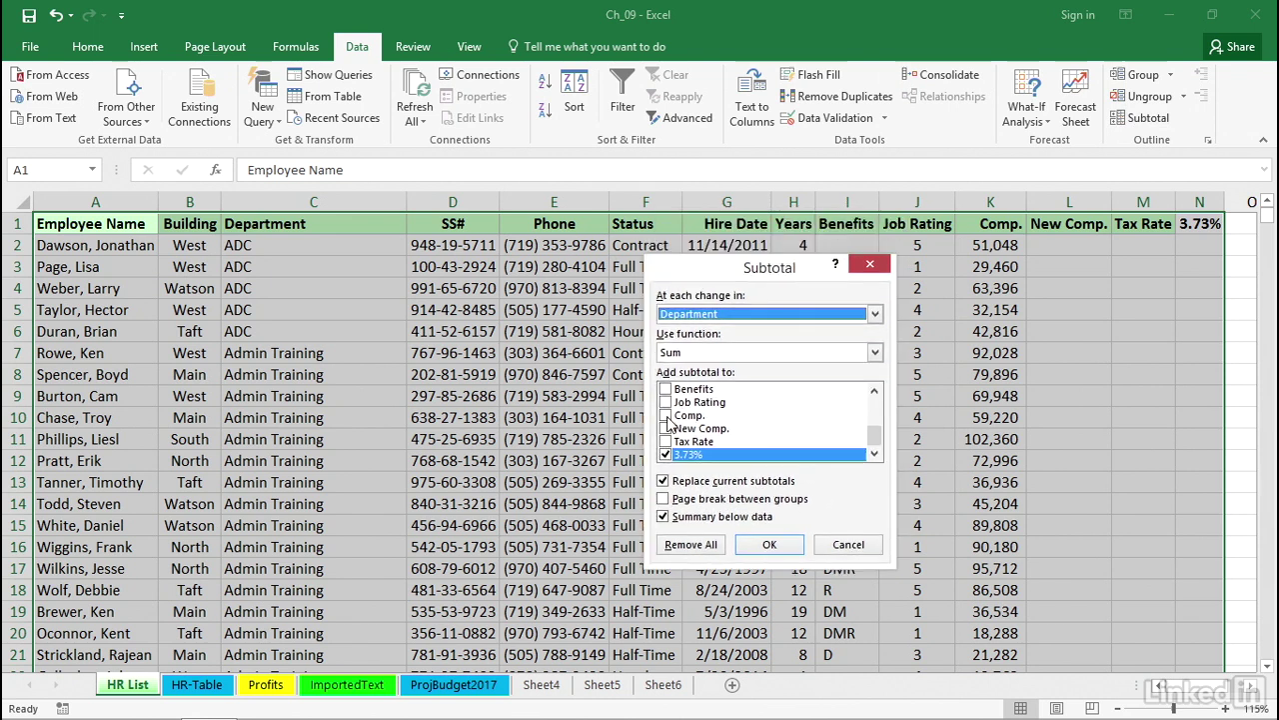
{"action": "left_click", "coordinate": [665, 416]}
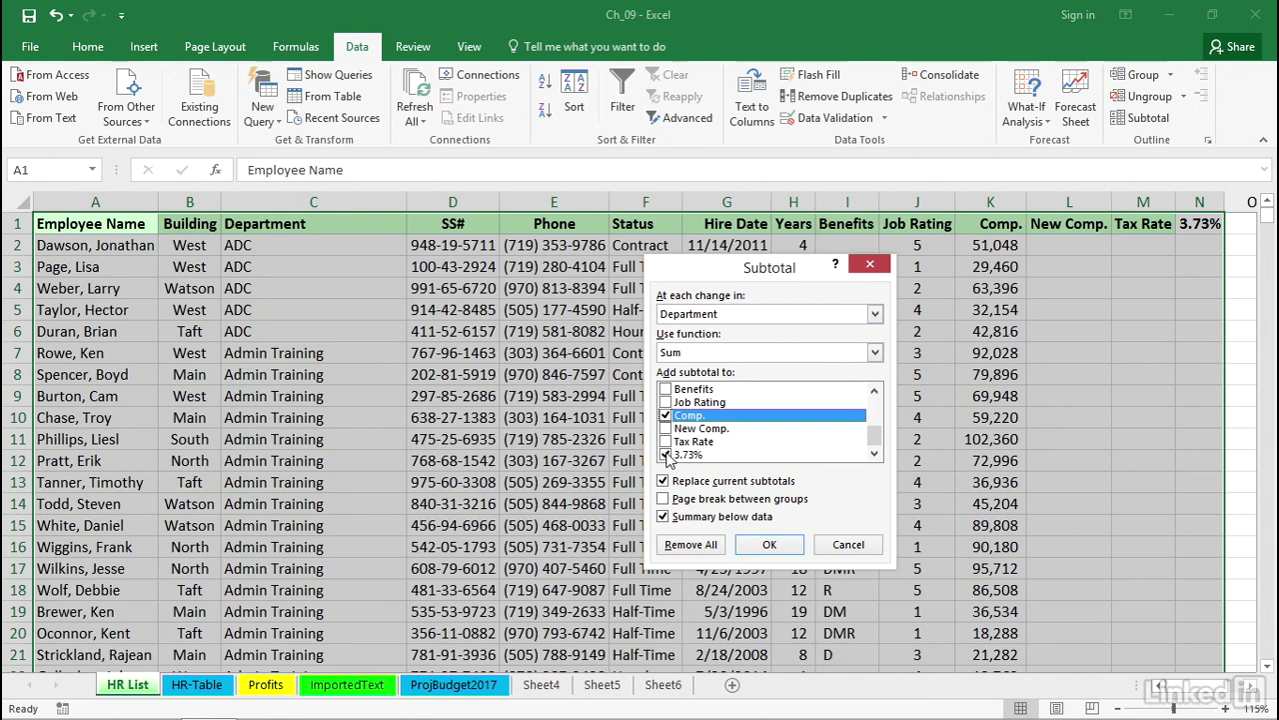
{"action": "left_click", "coordinate": [666, 455]}
{"action": "left_click", "coordinate": [875, 393]}
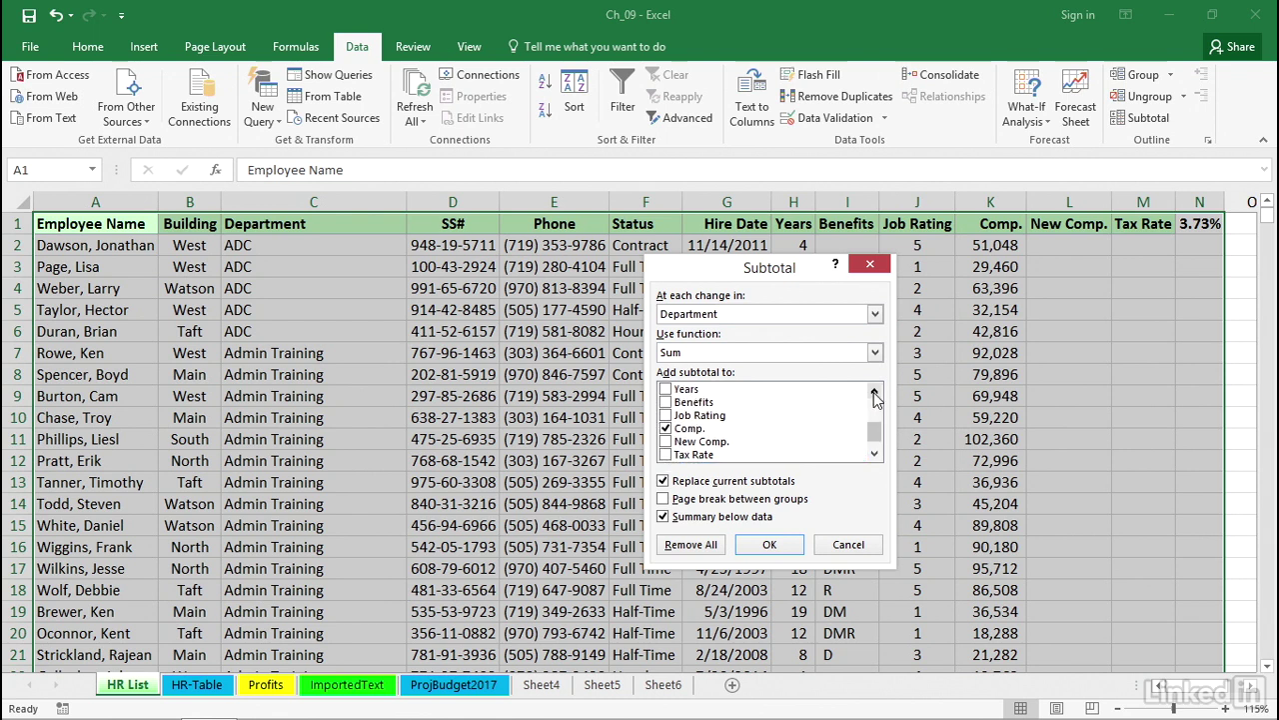
{"action": "left_click", "coordinate": [875, 393]}
{"action": "left_click", "coordinate": [666, 401]}
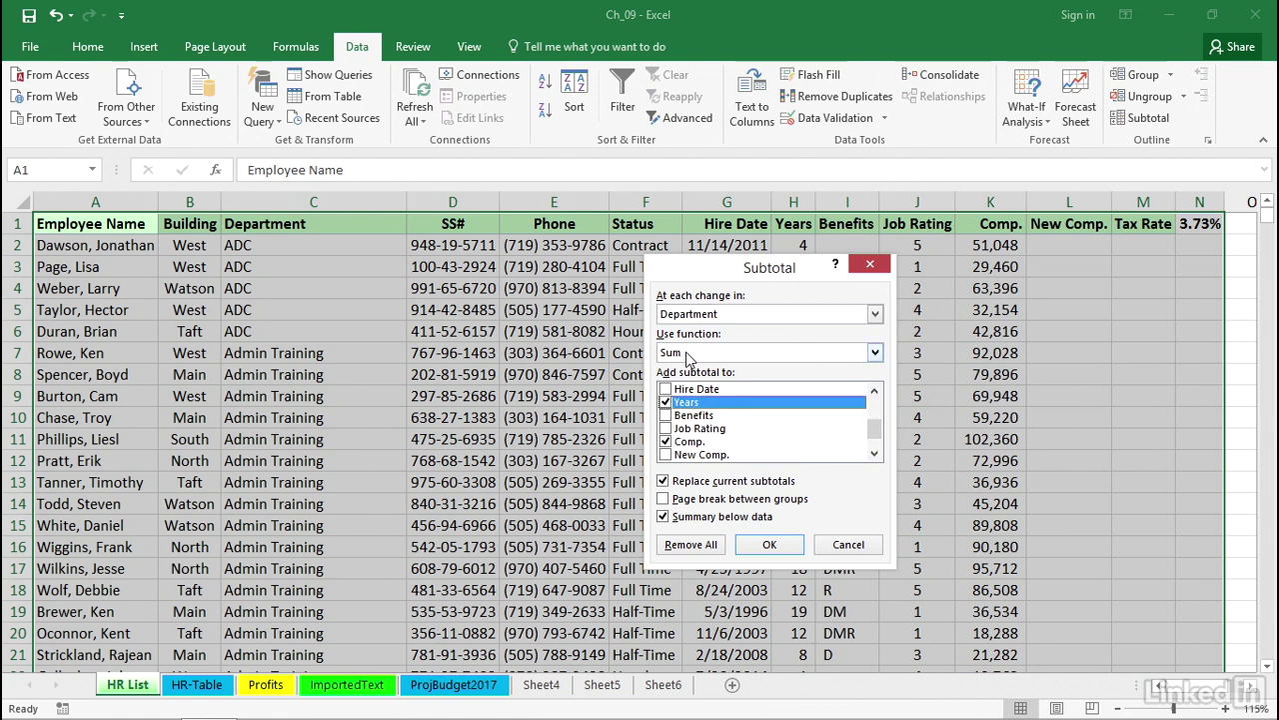
{"action": "left_click", "coordinate": [768, 544]}
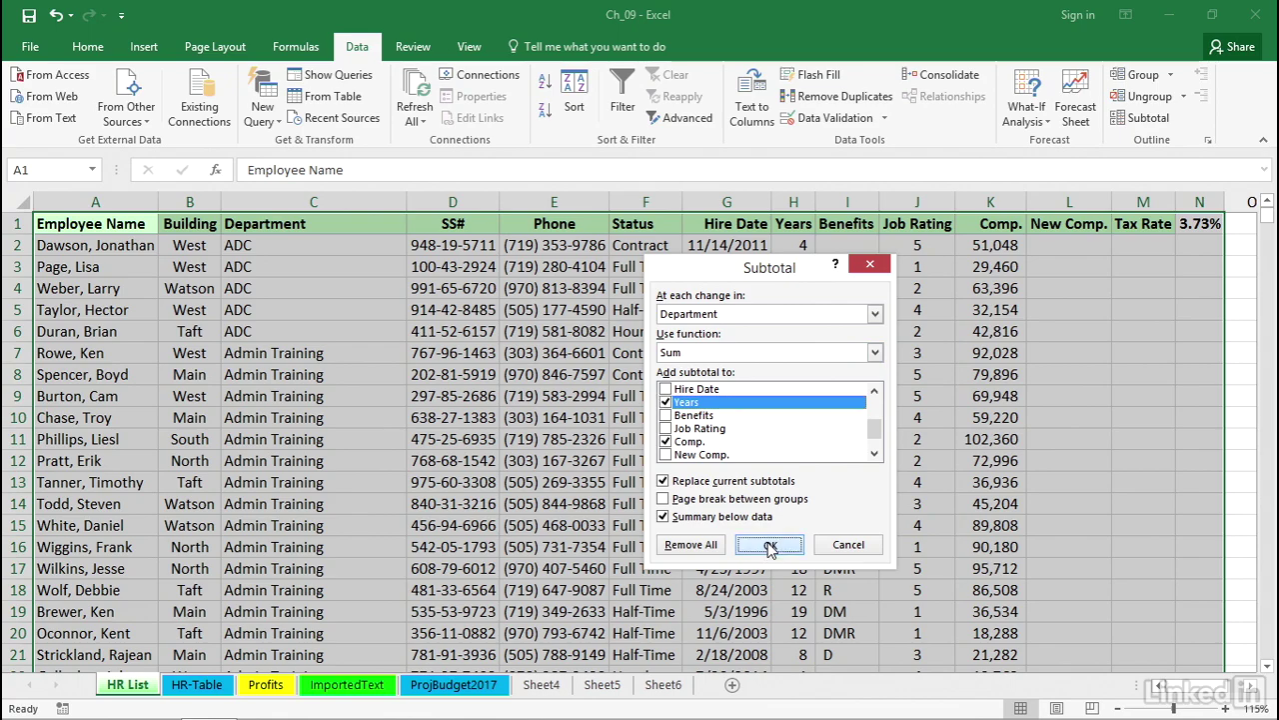
Collapse the outline to the grand total and autofit the Years through Comp. columns.
{"action": "scroll", "coordinate": [596, 467], "scroll_direction": "down", "scroll_amount": 1}
{"action": "scroll", "coordinate": [596, 467], "scroll_direction": "down", "scroll_amount": 7}
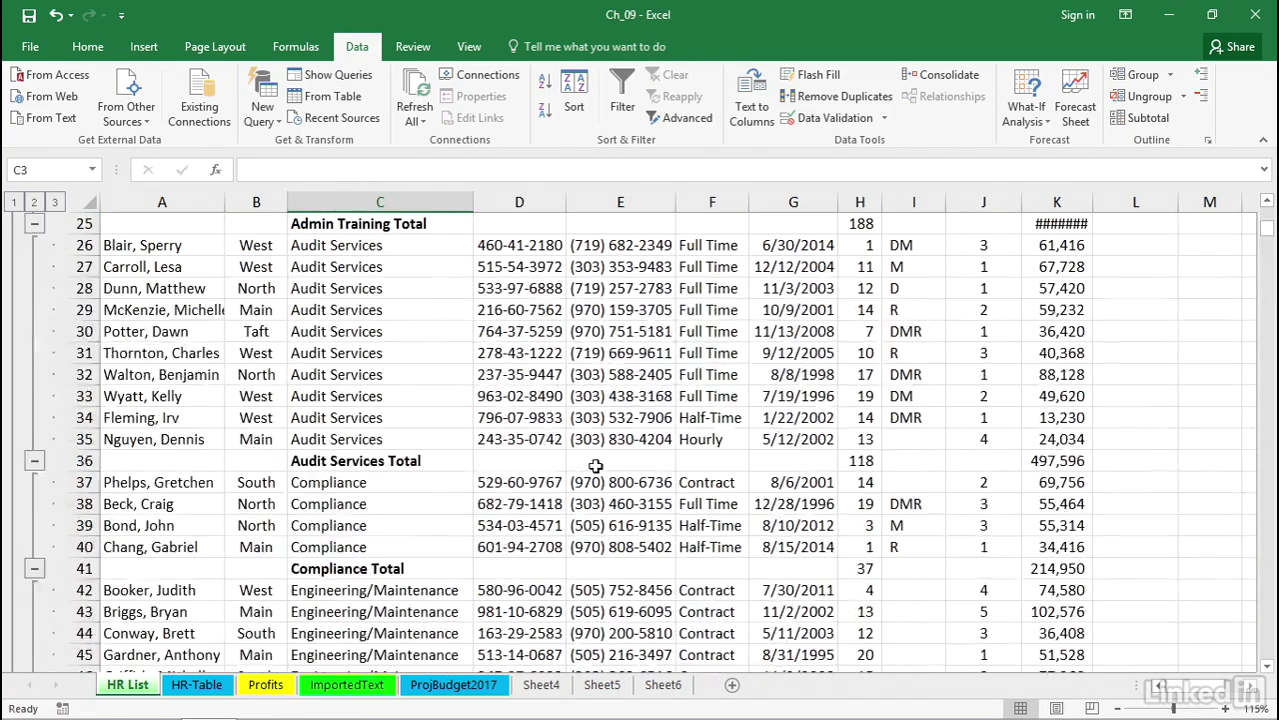
{"action": "scroll", "coordinate": [596, 466], "scroll_direction": "up", "scroll_amount": 8}
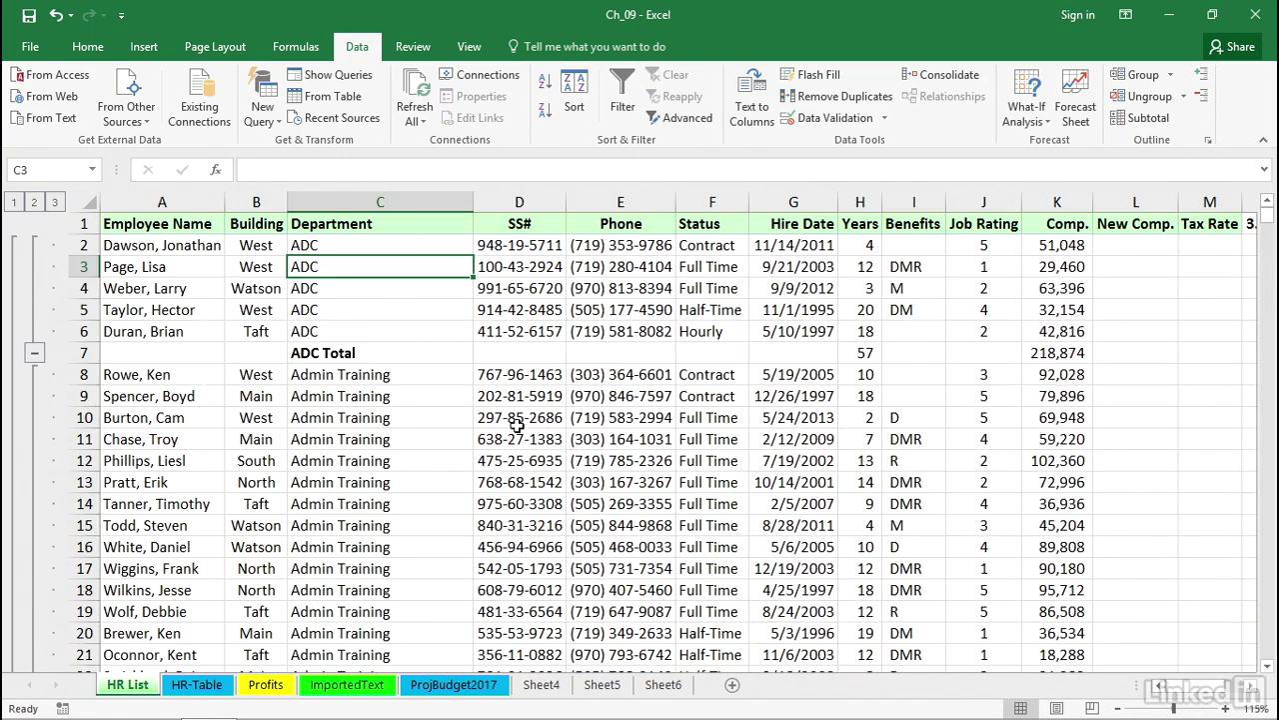
{"action": "left_click", "coordinate": [34, 203]}
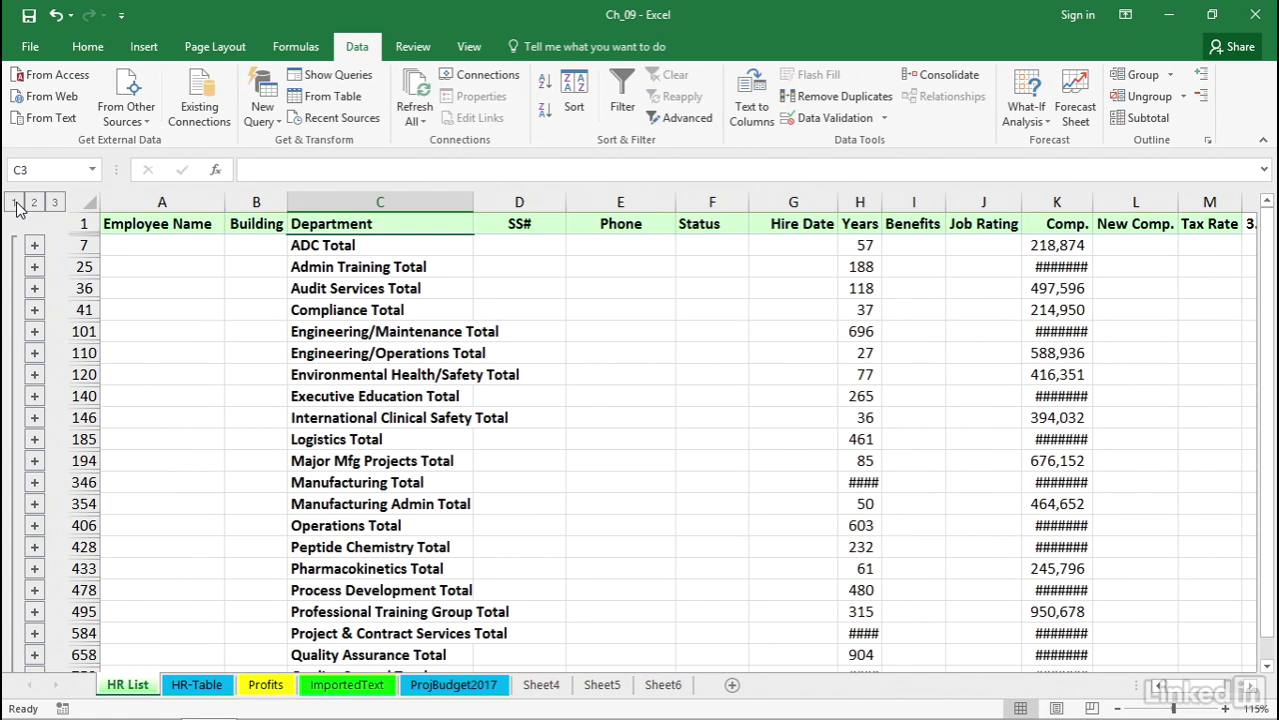
{"action": "left_click", "coordinate": [15, 203]}
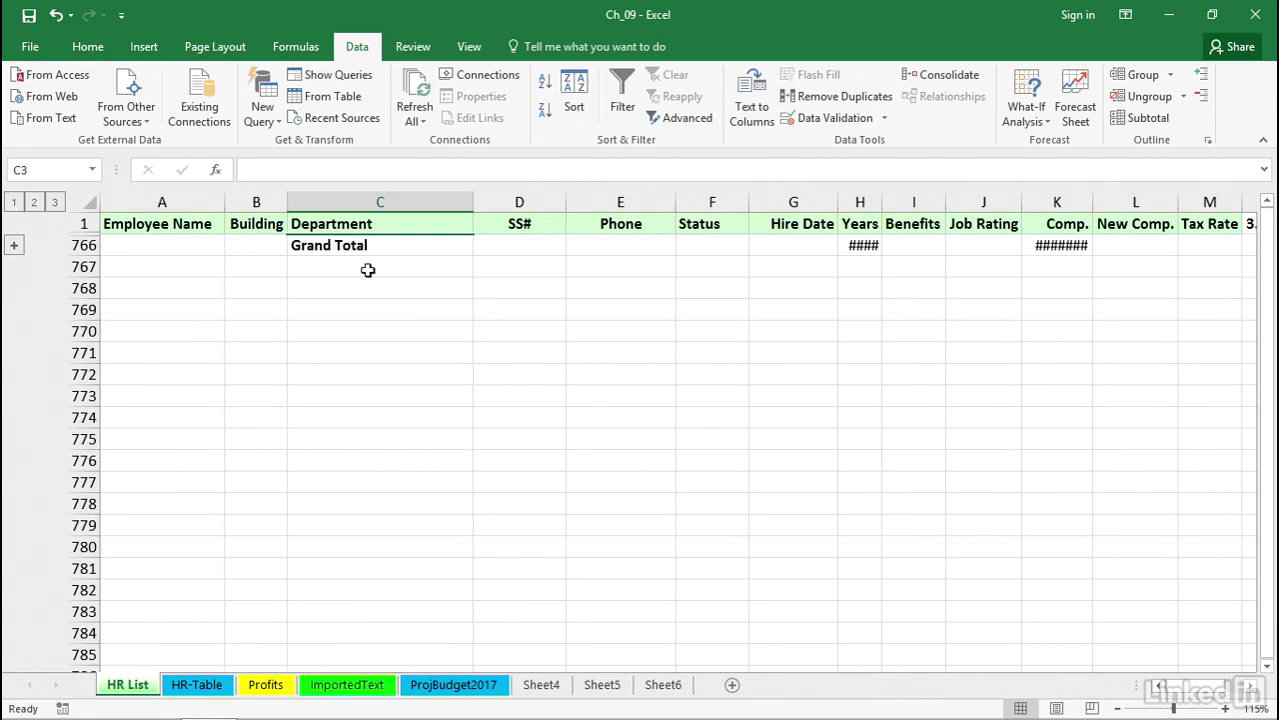
{"action": "left_click_drag", "start_coordinate": [866, 201], "coordinate": [1020, 202]}
{"action": "double_click", "coordinate": [1020, 202]}
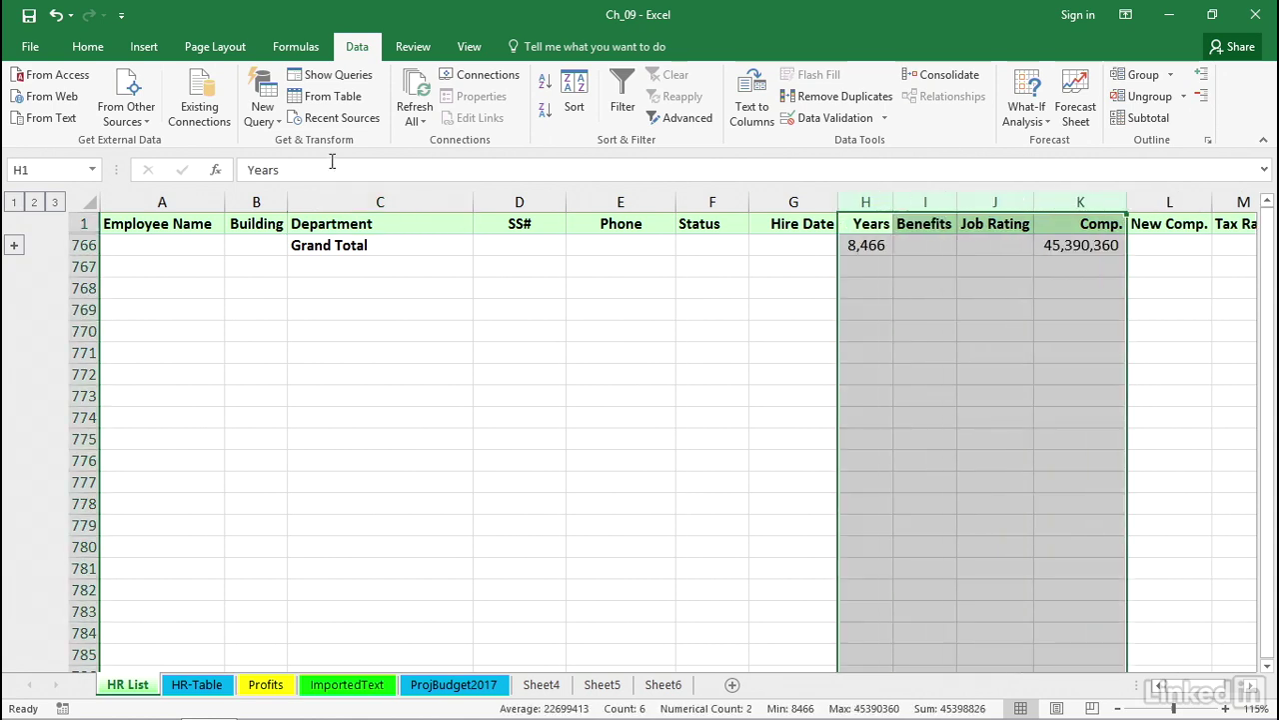
Return to outline level 2 with only department totals and select the Logistics Total row.
{"action": "left_click", "coordinate": [35, 202]}
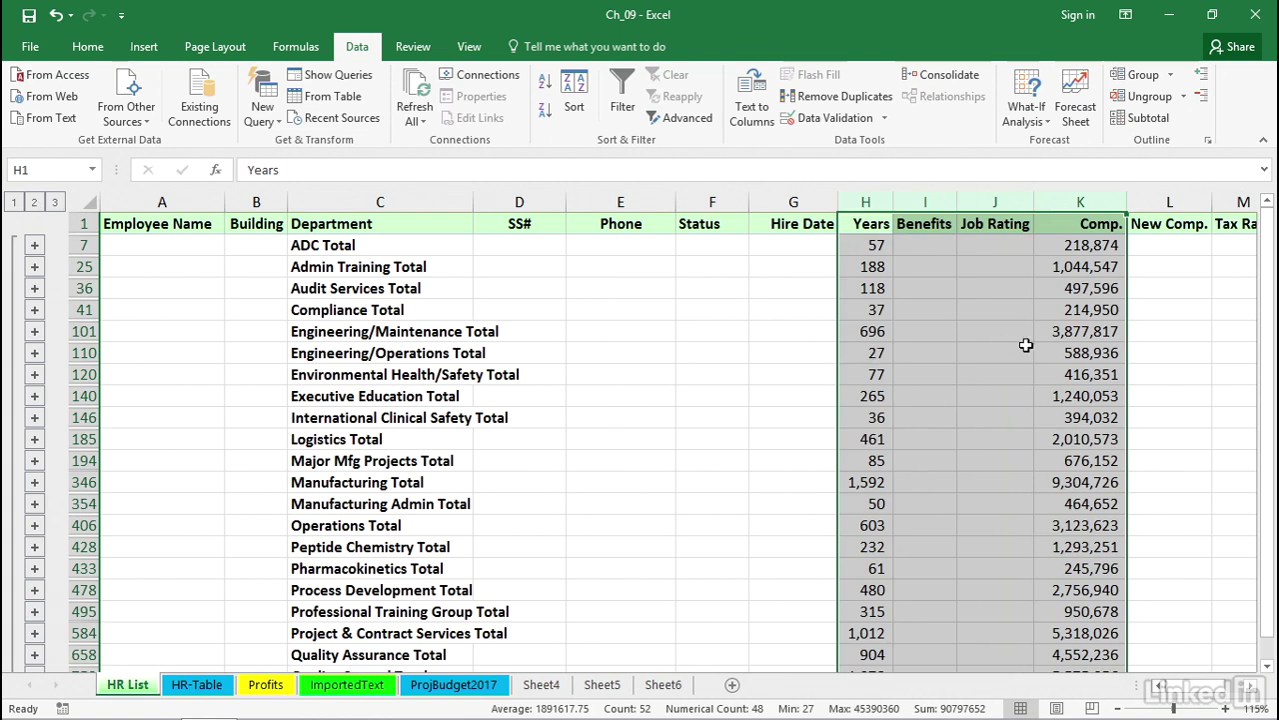
{"action": "scroll", "coordinate": [408, 370], "scroll_direction": "down", "scroll_amount": 1}
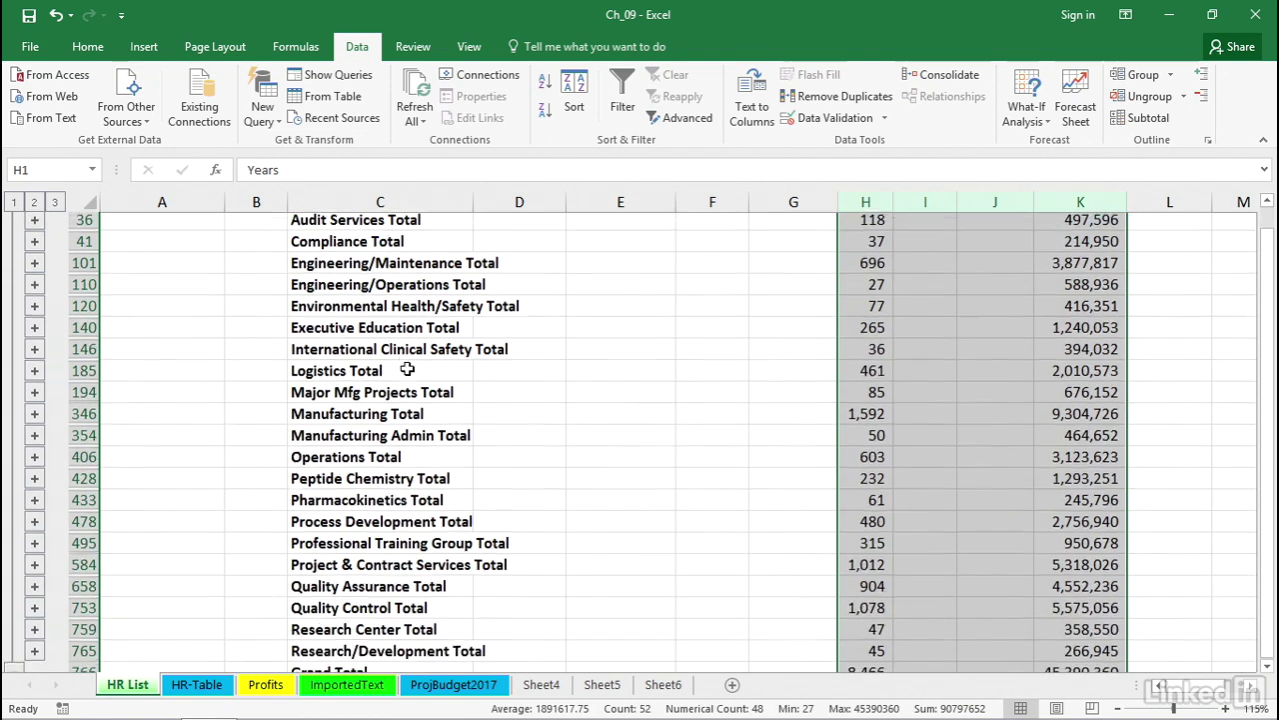
{"action": "scroll", "coordinate": [408, 370], "scroll_direction": "down", "scroll_amount": 2}
{"action": "scroll", "coordinate": [440, 450], "scroll_direction": "up", "scroll_amount": 3}
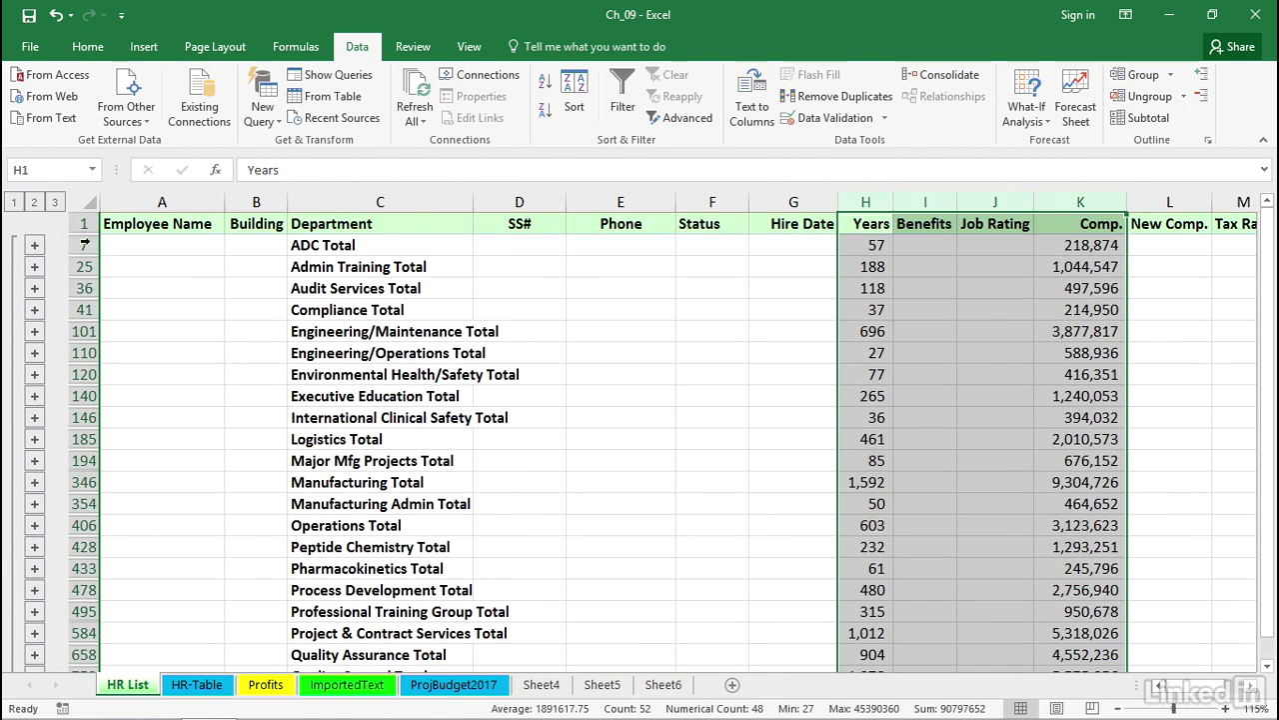
{"action": "left_click", "coordinate": [384, 354]}
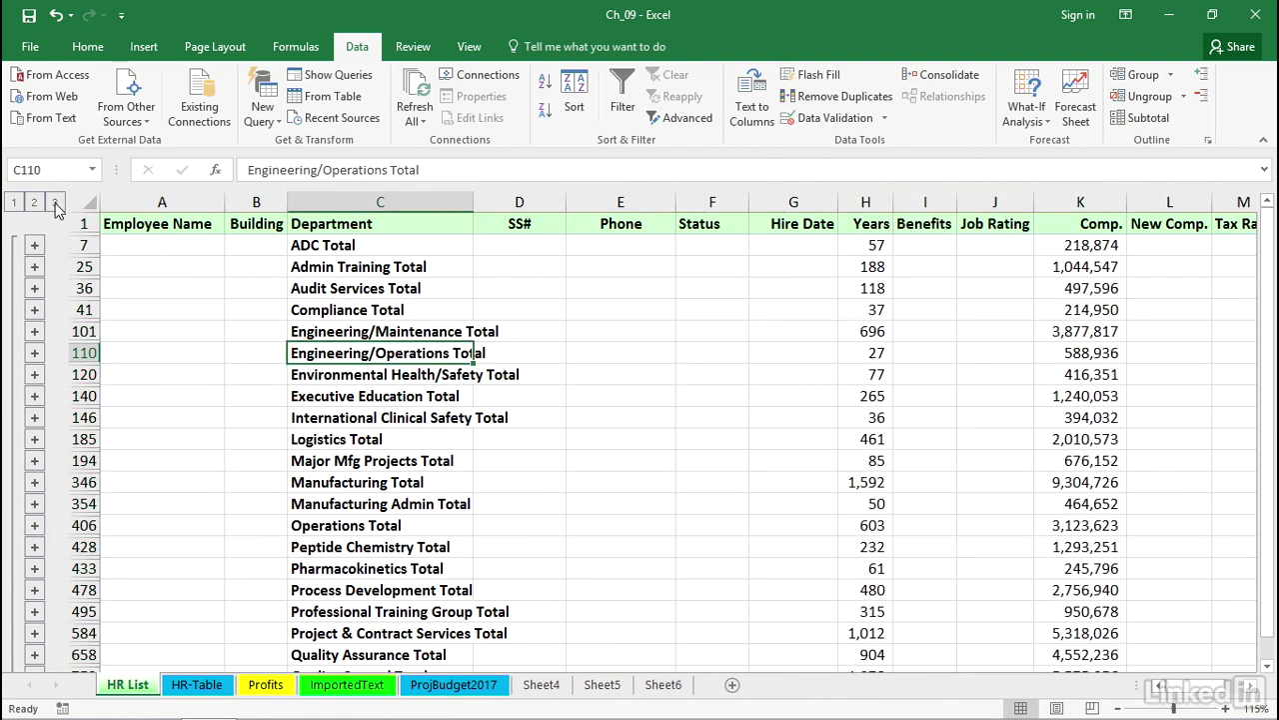
{"action": "left_click", "coordinate": [55, 203]}
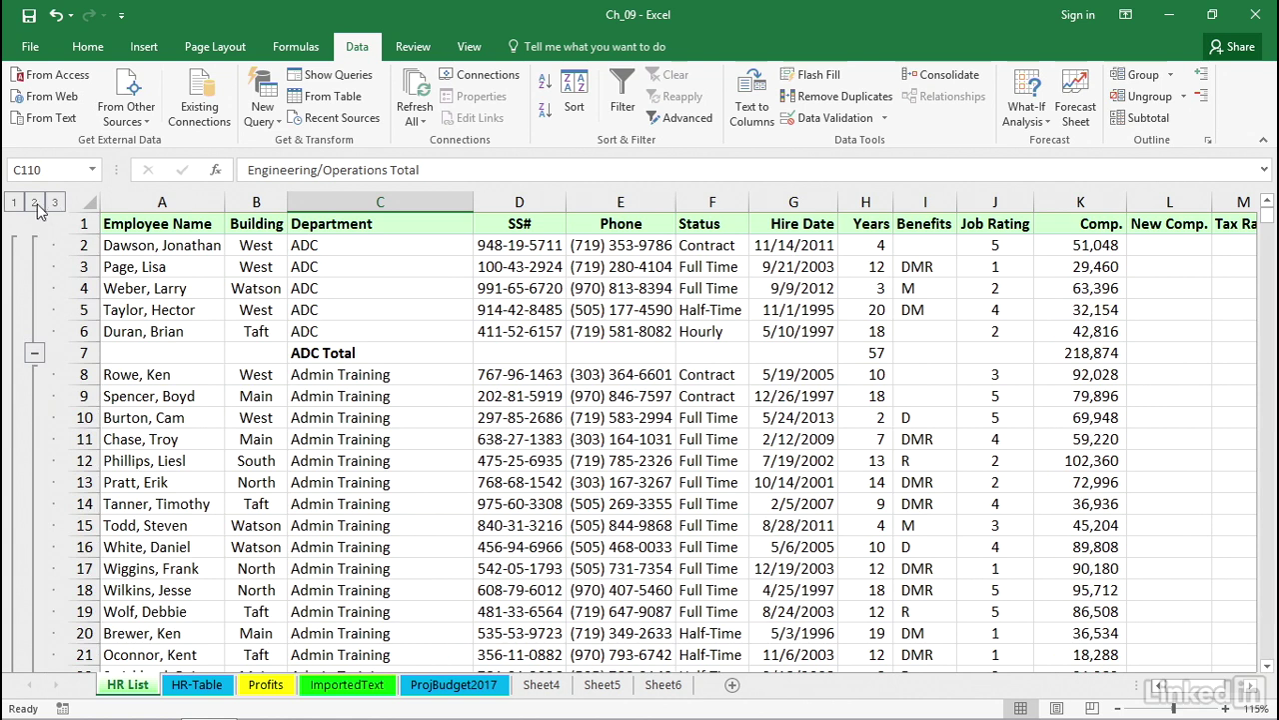
{"action": "left_click", "coordinate": [35, 203]}
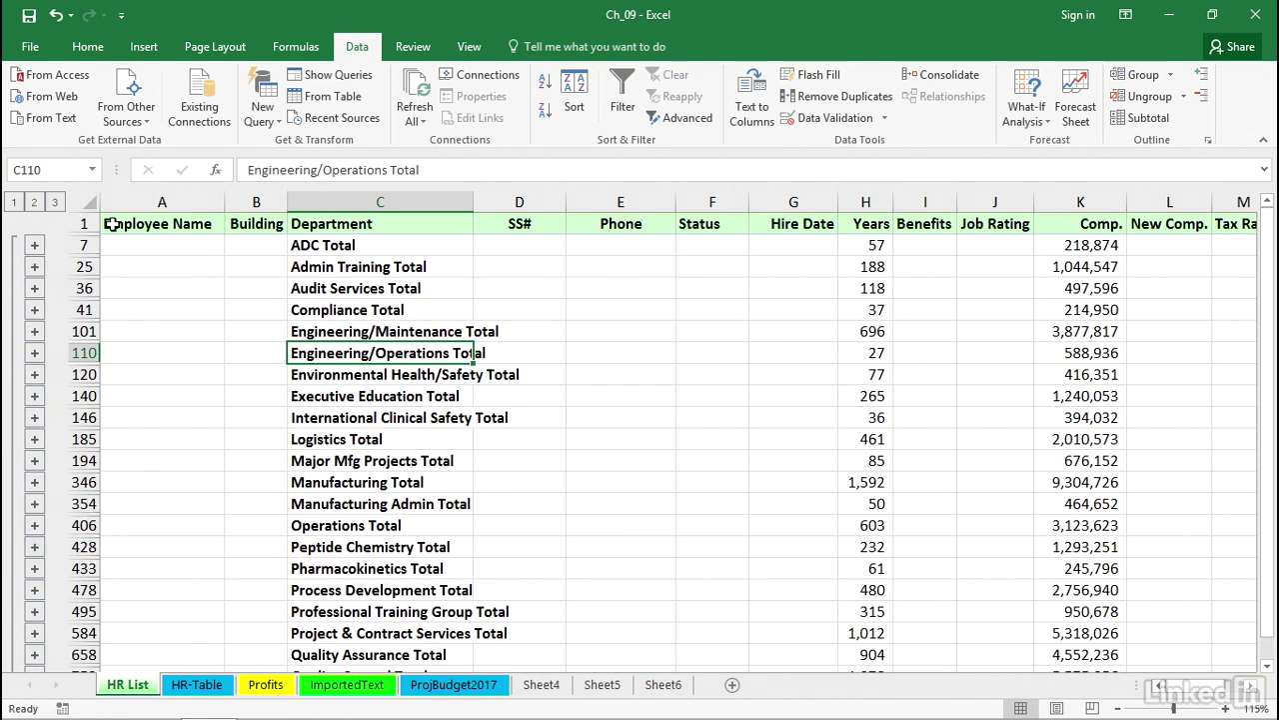
{"action": "key", "text": "Down"}
{"action": "key", "text": "Down"}
{"action": "key", "text": "Down"}
{"action": "key", "text": "Down"}
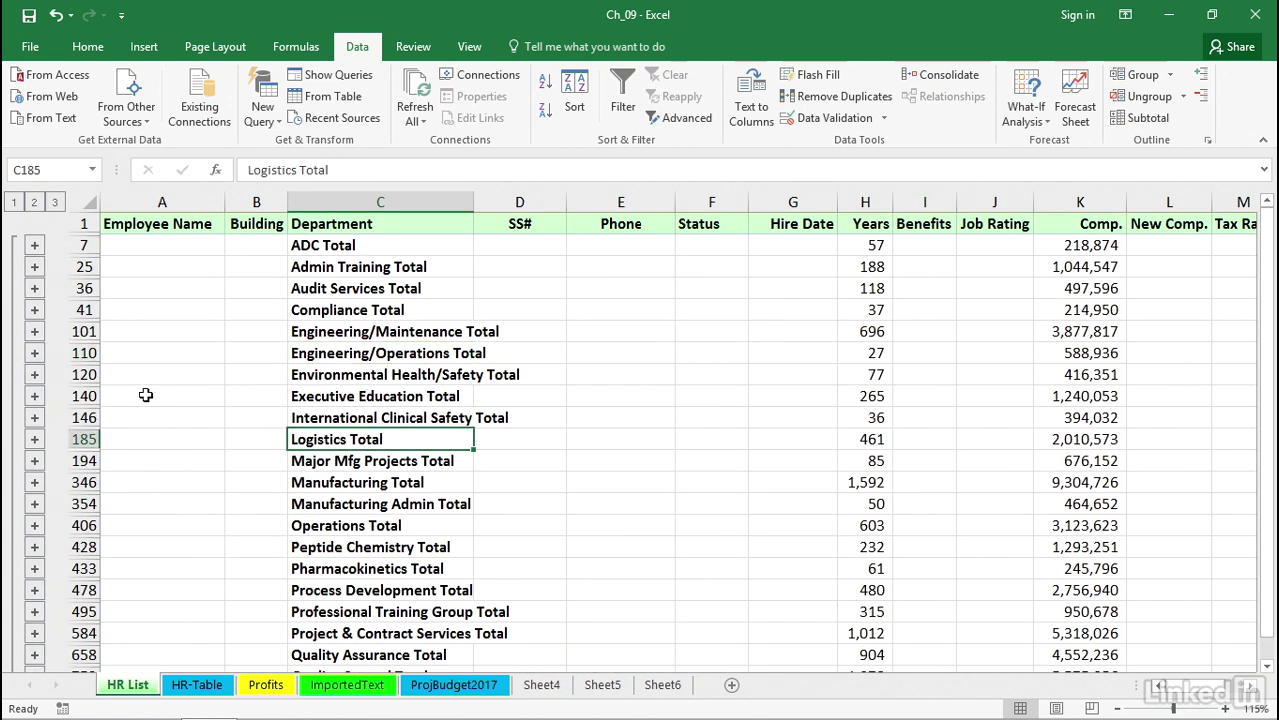
Expand the Executive Education group to view its employees, then collapse it again.
{"action": "left_click", "coordinate": [35, 396]}
{"action": "scroll", "coordinate": [40, 400], "scroll_direction": "down", "scroll_amount": 8}
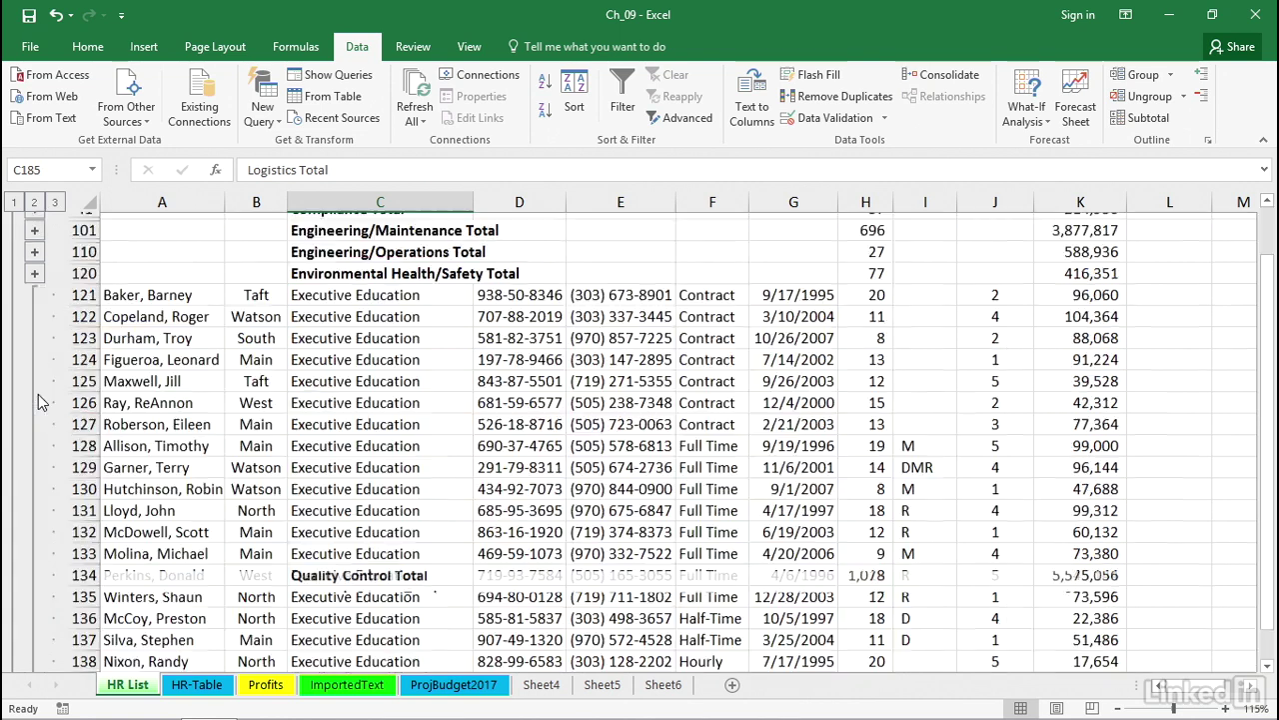
{"action": "scroll", "coordinate": [448, 530], "scroll_direction": "up", "scroll_amount": 8}
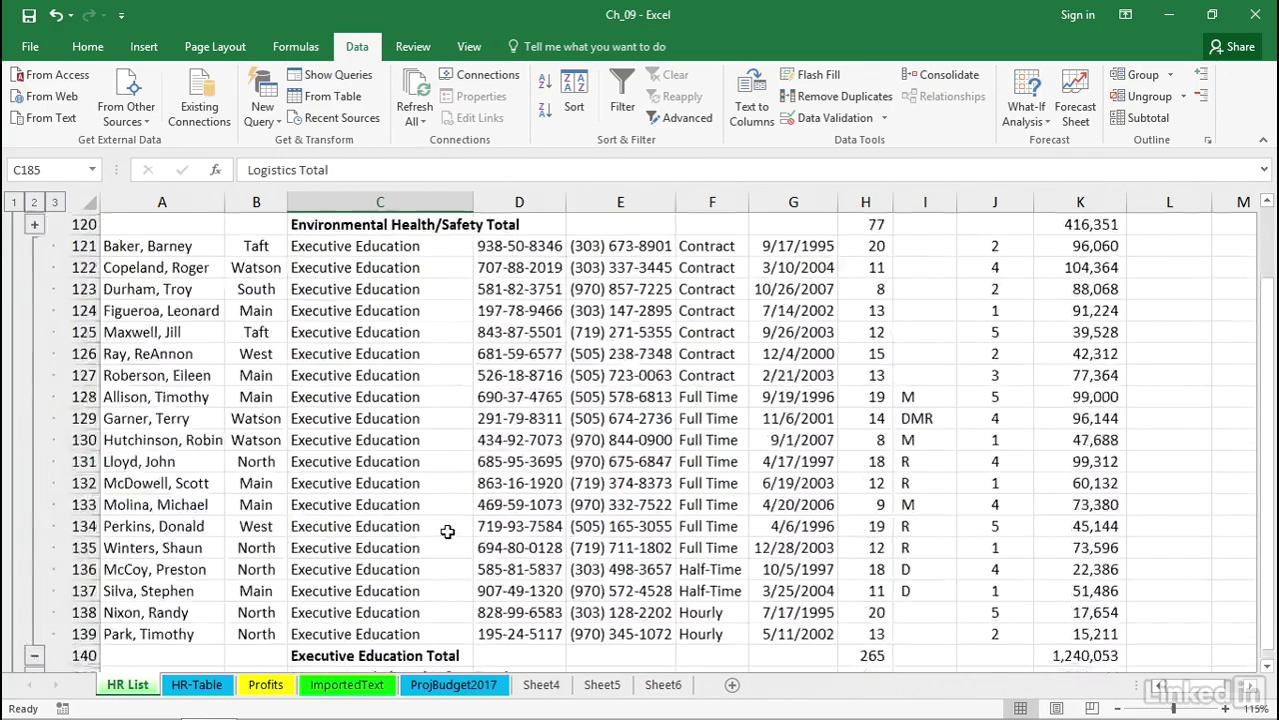
{"action": "scroll", "coordinate": [448, 531], "scroll_direction": "down", "scroll_amount": 4}
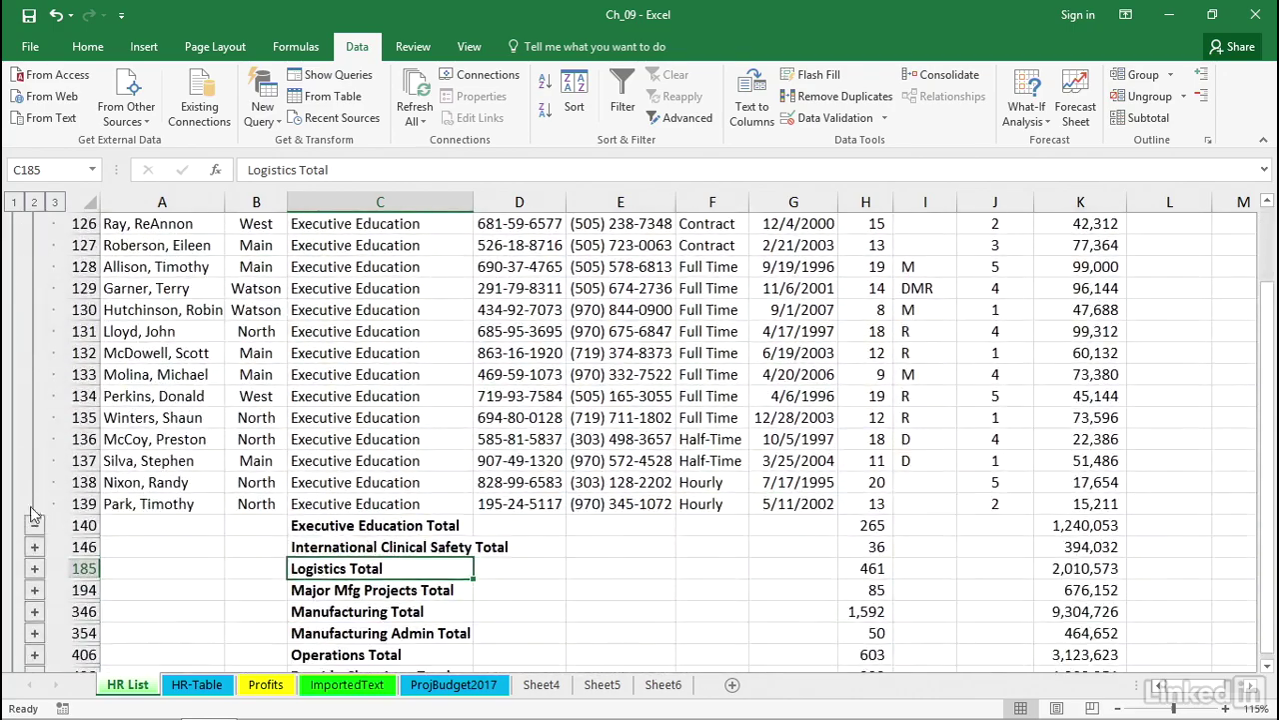
{"action": "left_click", "coordinate": [34, 524]}
Expand the ADC group's employee rows, then collapse them back to the ADC Total.
{"action": "scroll", "coordinate": [306, 464], "scroll_direction": "up", "scroll_amount": 3}
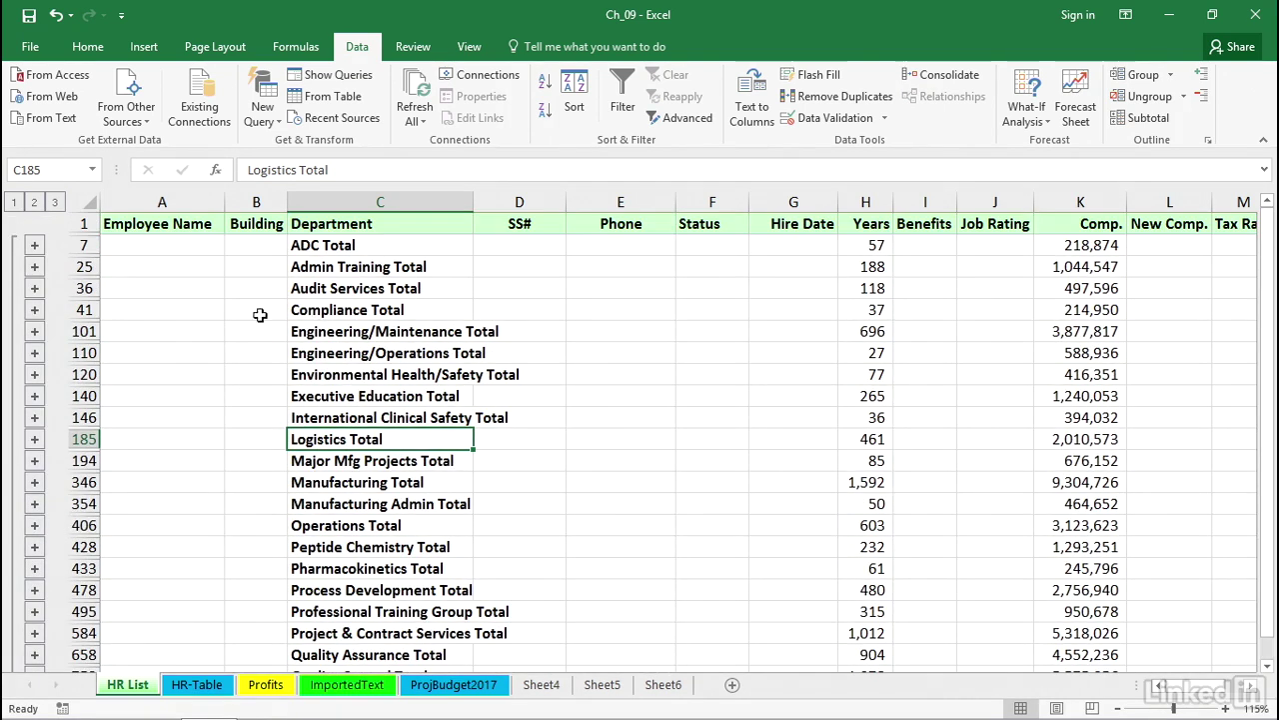
{"action": "left_click", "coordinate": [34, 249]}
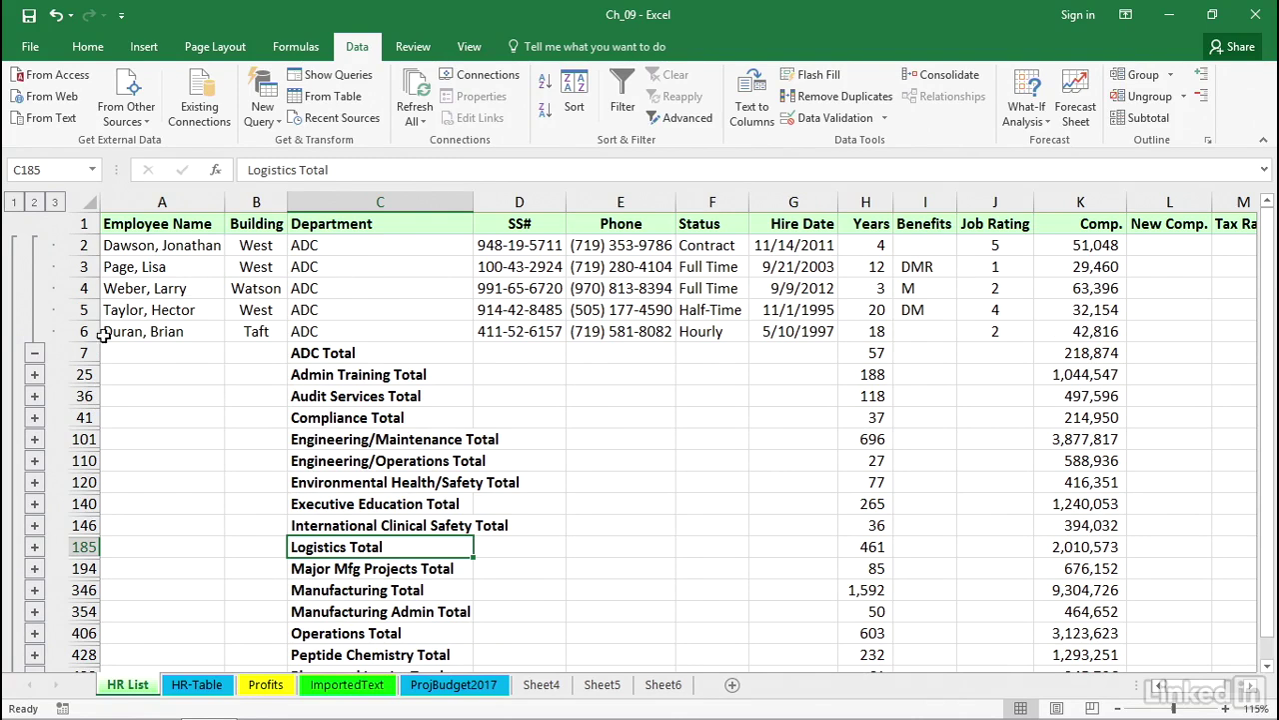
{"action": "left_click", "coordinate": [34, 353]}
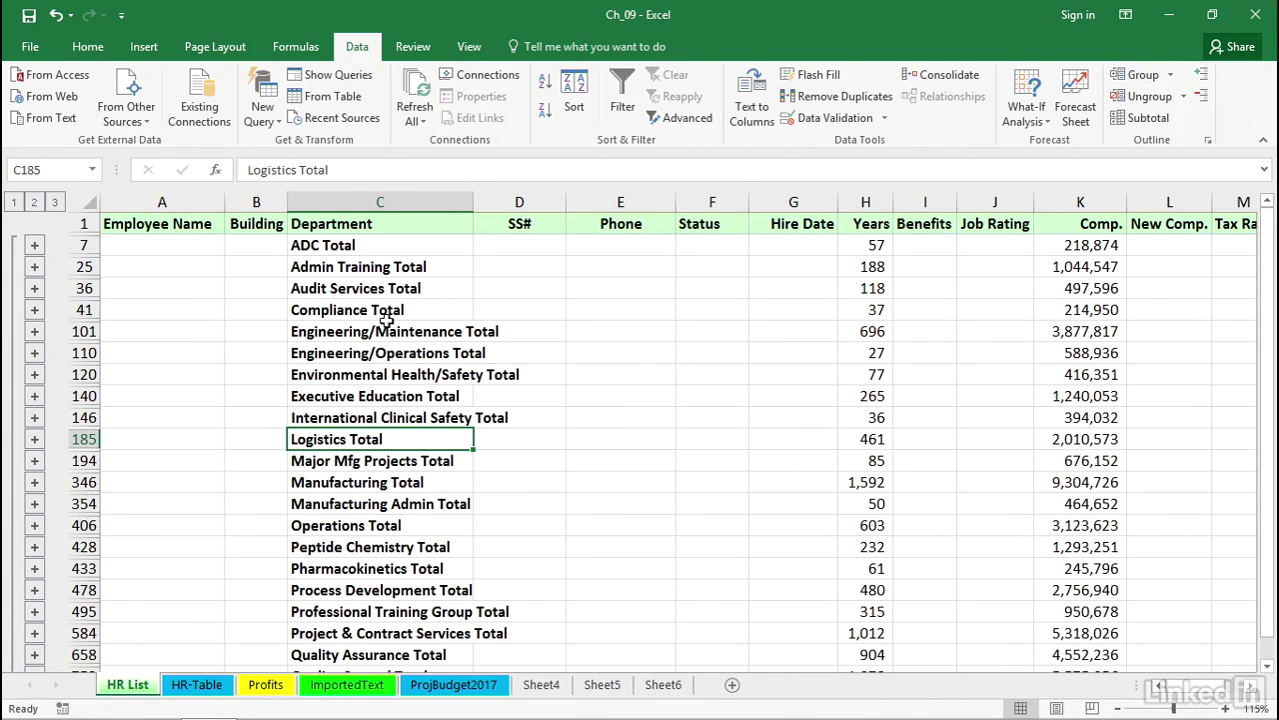
Subtotal at each change in Status without replacing the existing Department subtotals.
{"action": "left_click", "coordinate": [1140, 119]}
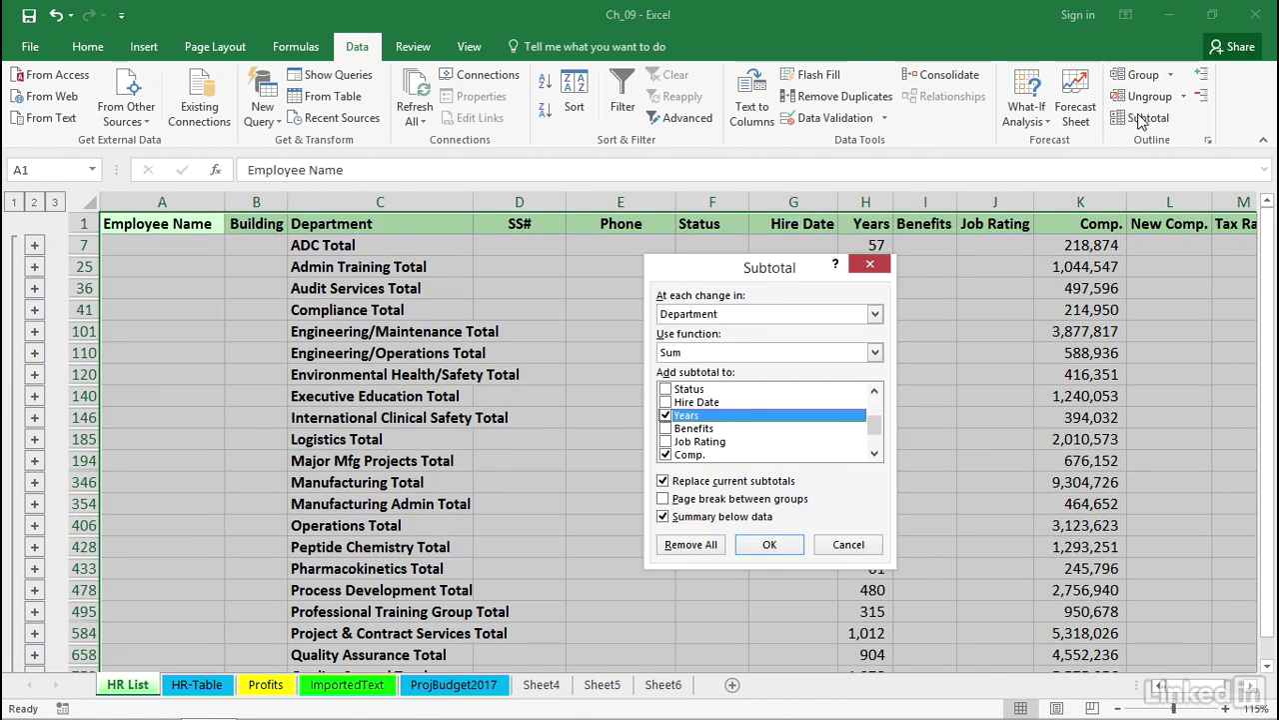
{"action": "left_click", "coordinate": [875, 314]}
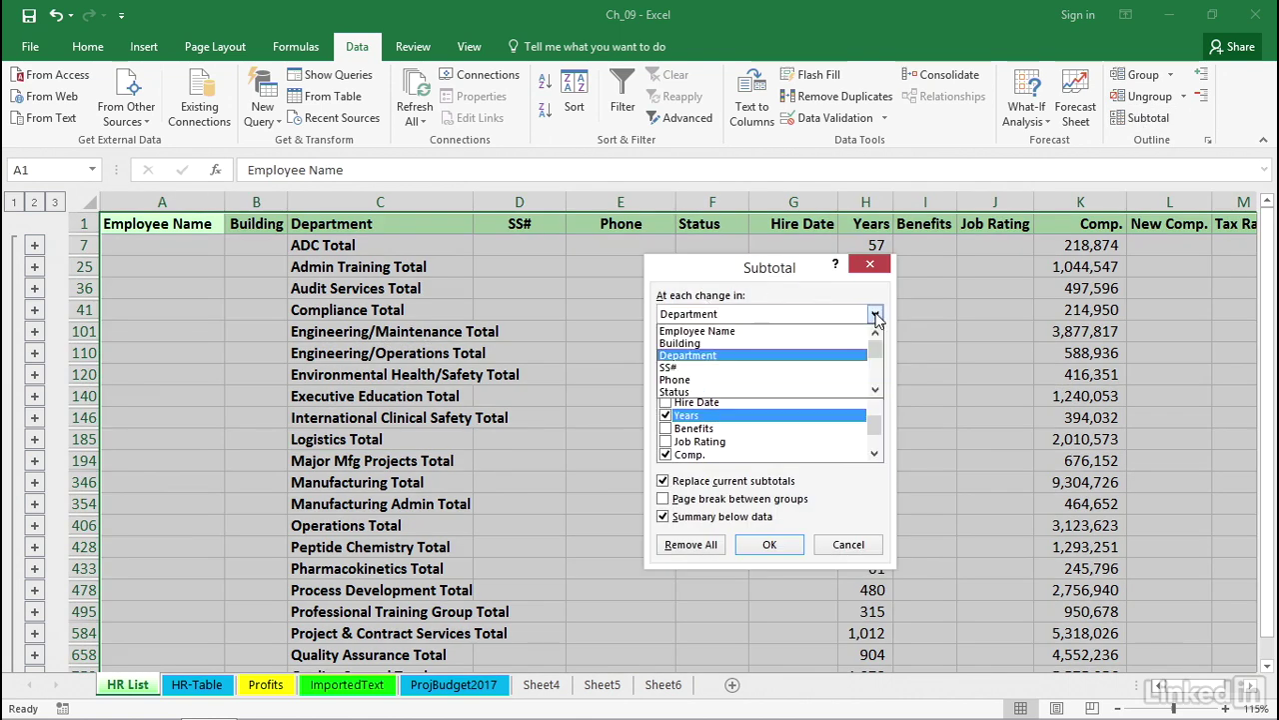
{"action": "left_click", "coordinate": [685, 392]}
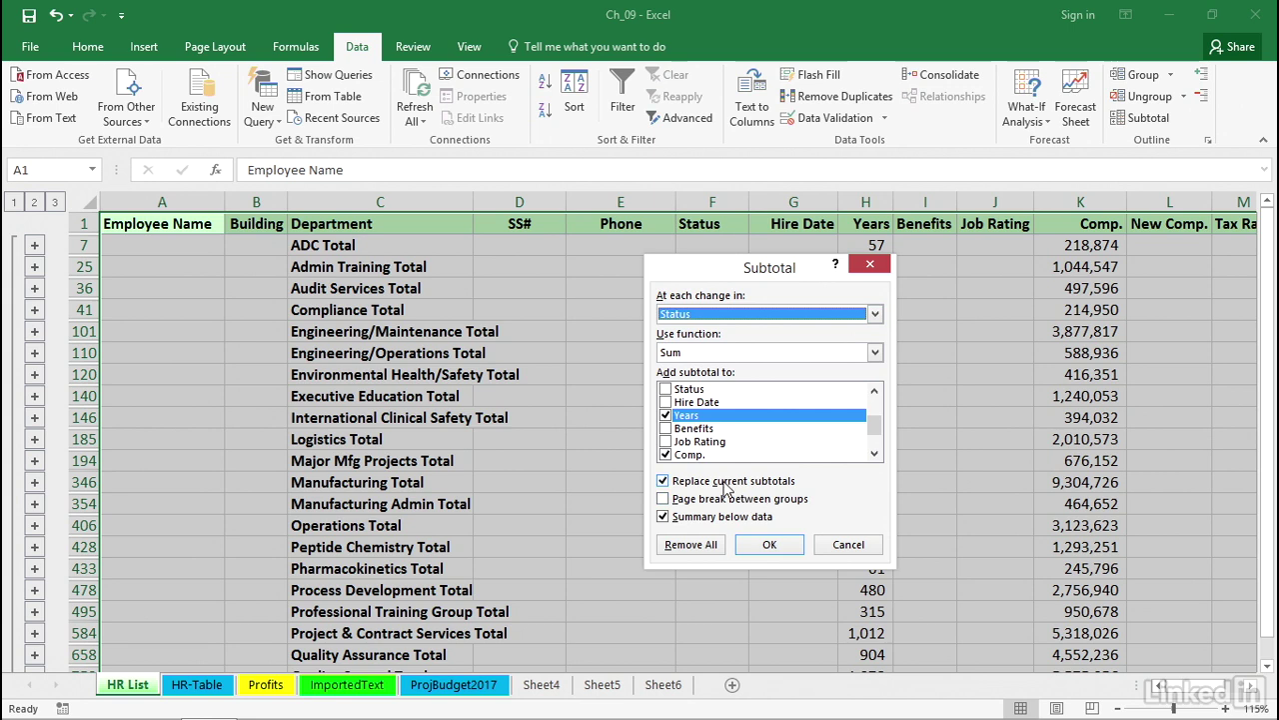
{"action": "left_click", "coordinate": [663, 481]}
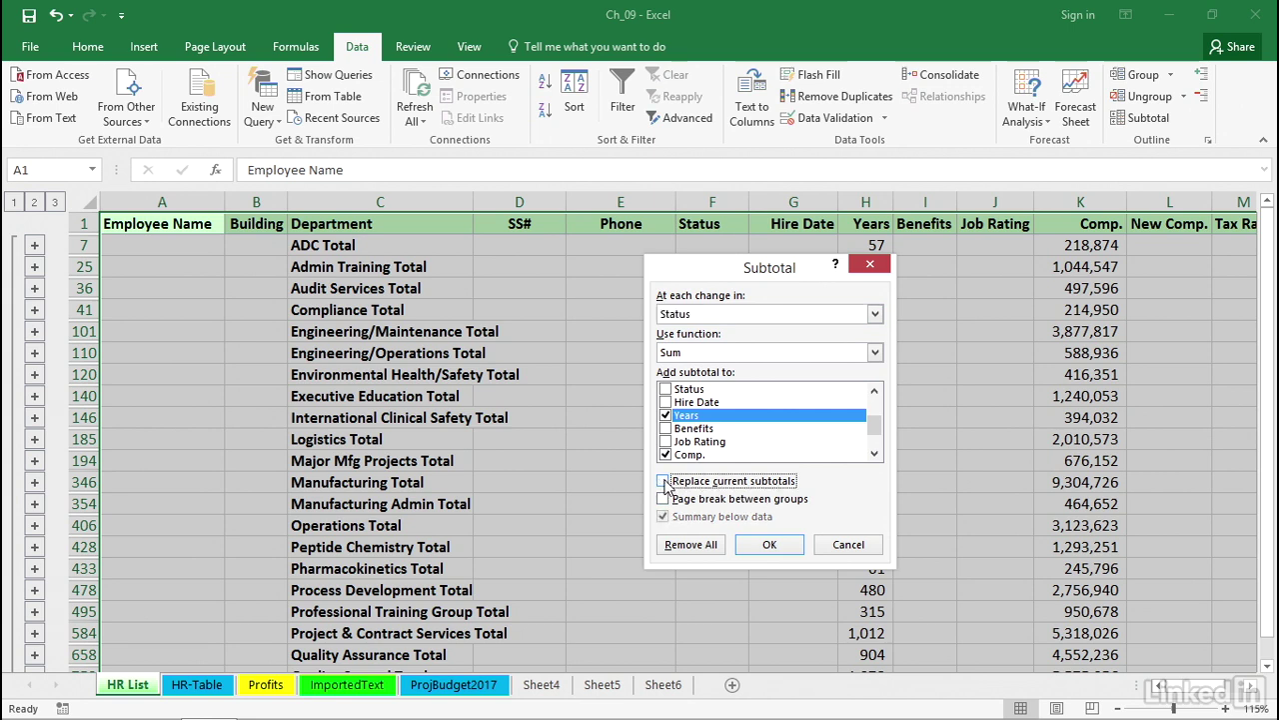
{"action": "left_click", "coordinate": [770, 543]}
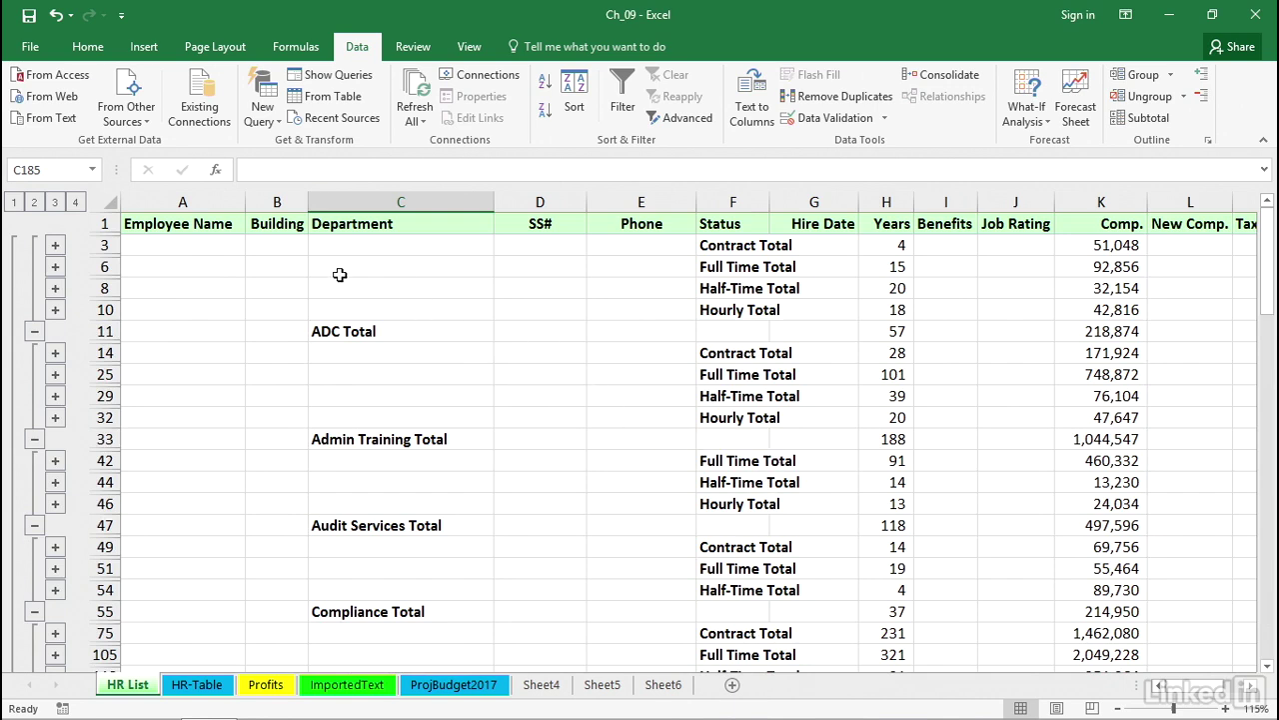
{"action": "left_click", "coordinate": [77, 203]}
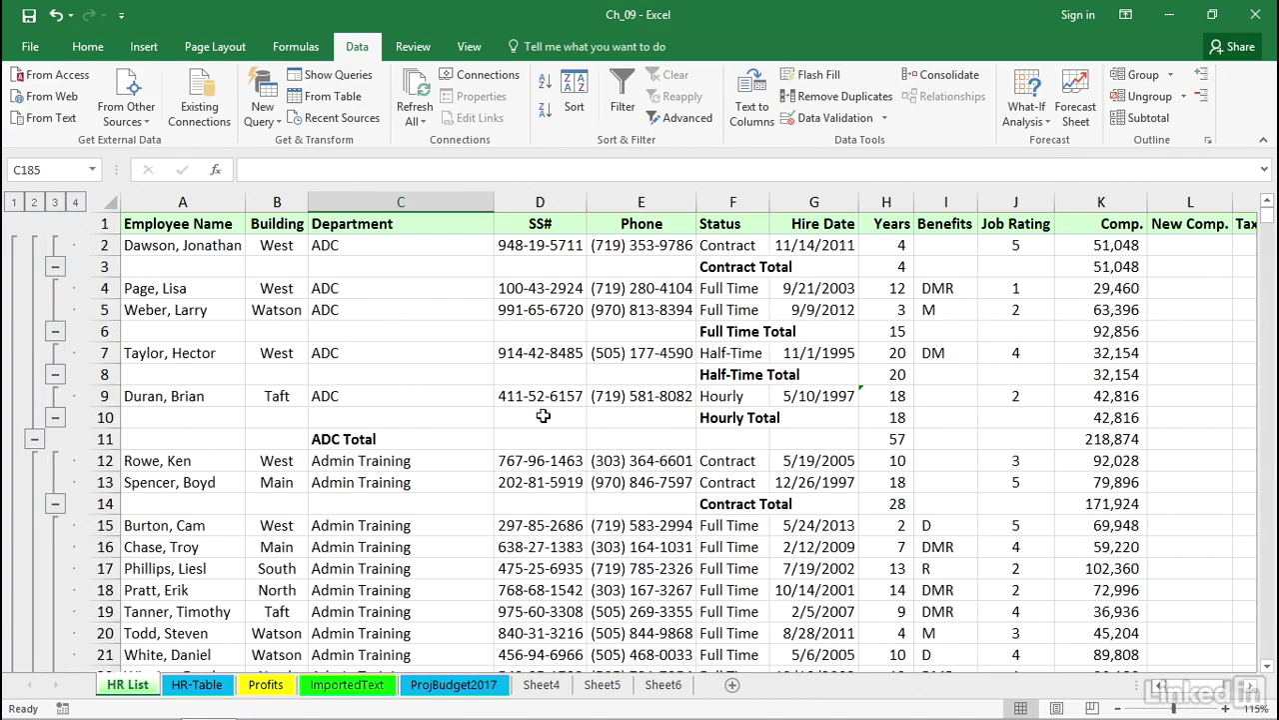
{"action": "scroll", "coordinate": [543, 416], "scroll_direction": "down", "scroll_amount": 11}
{"action": "scroll", "coordinate": [556, 462], "scroll_direction": "up", "scroll_amount": 11}
{"action": "left_click", "coordinate": [55, 203]}
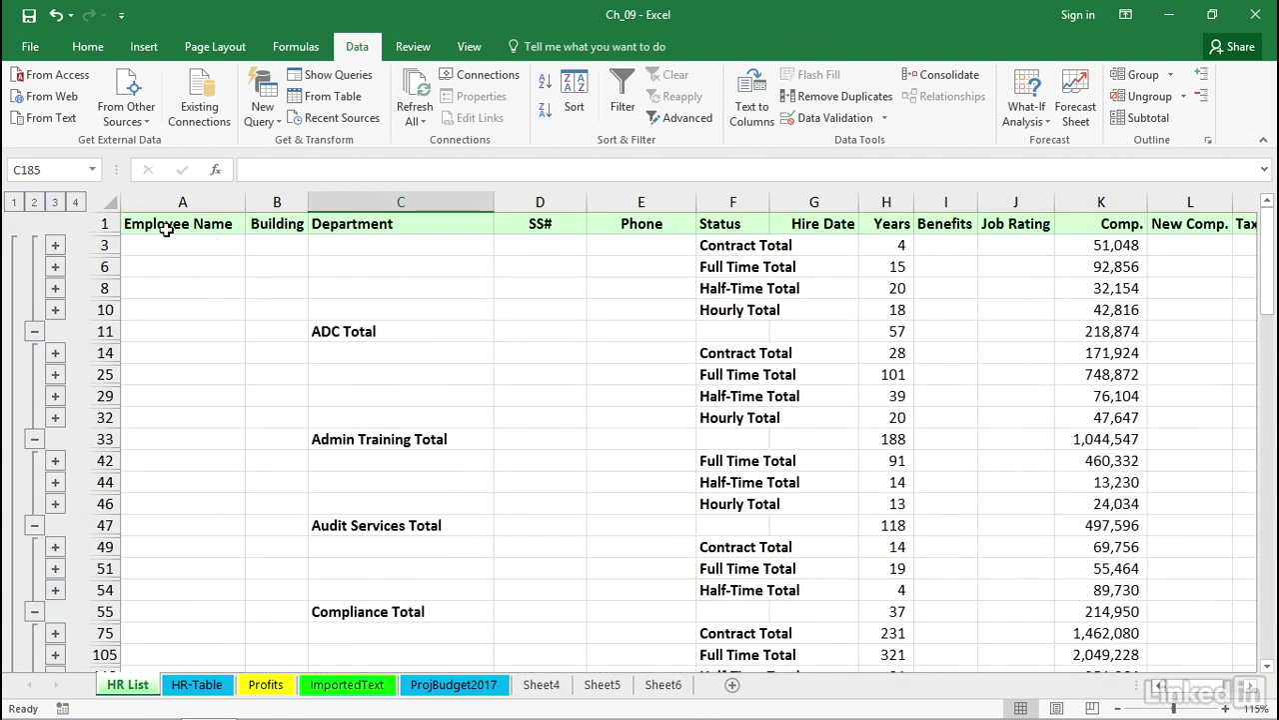
{"action": "left_click", "coordinate": [36, 204]}
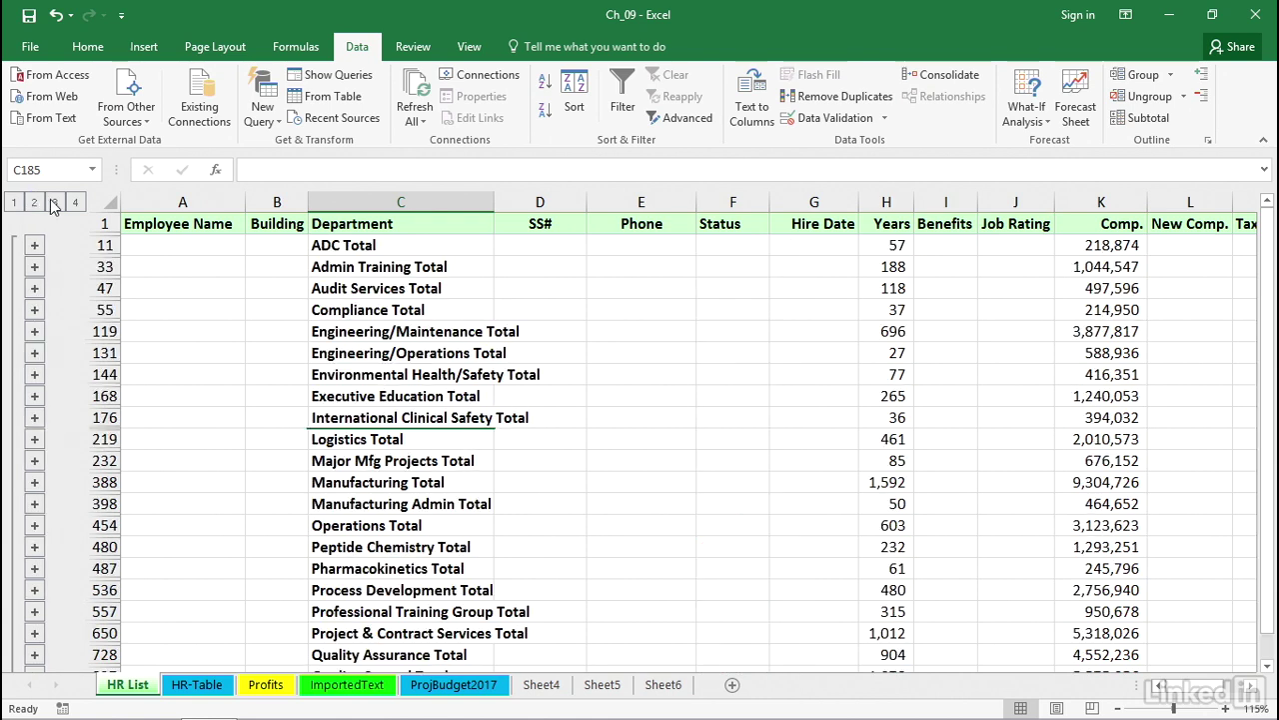
{"action": "left_click", "coordinate": [54, 203]}
{"action": "scroll", "coordinate": [789, 410], "scroll_direction": "down", "scroll_amount": 2}
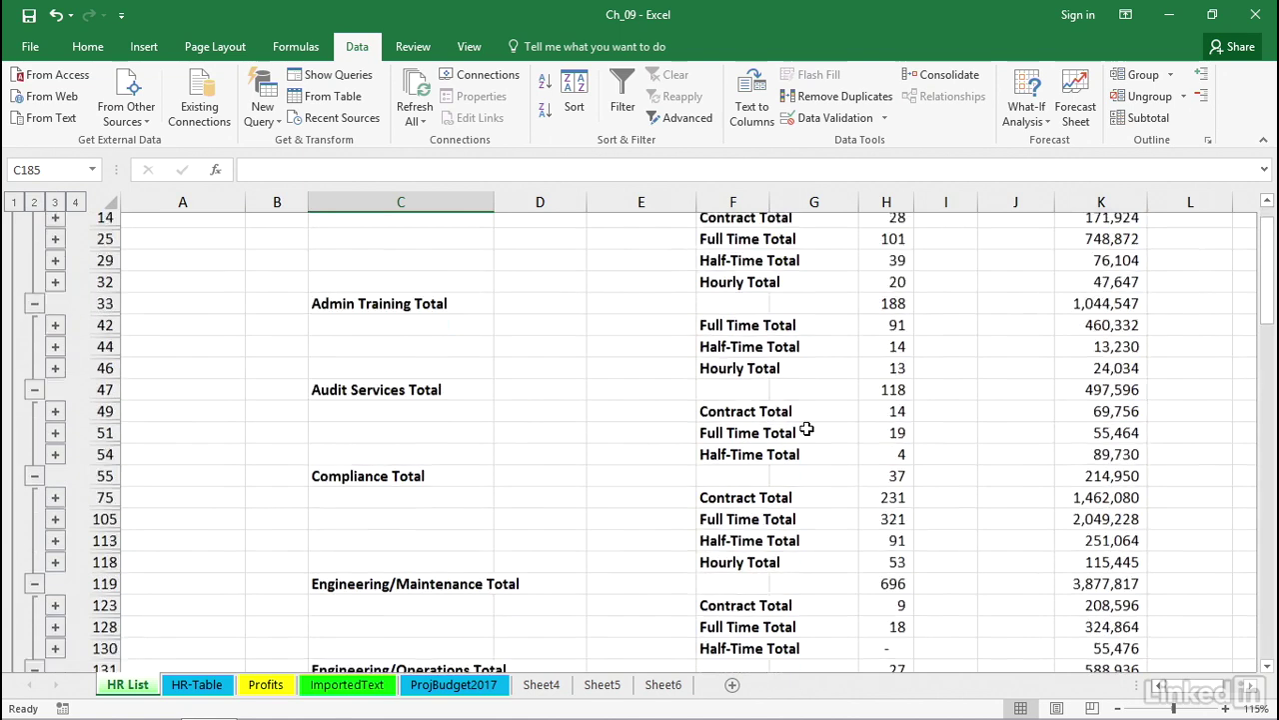
{"action": "scroll", "coordinate": [1021, 487], "scroll_direction": "down", "scroll_amount": 5}
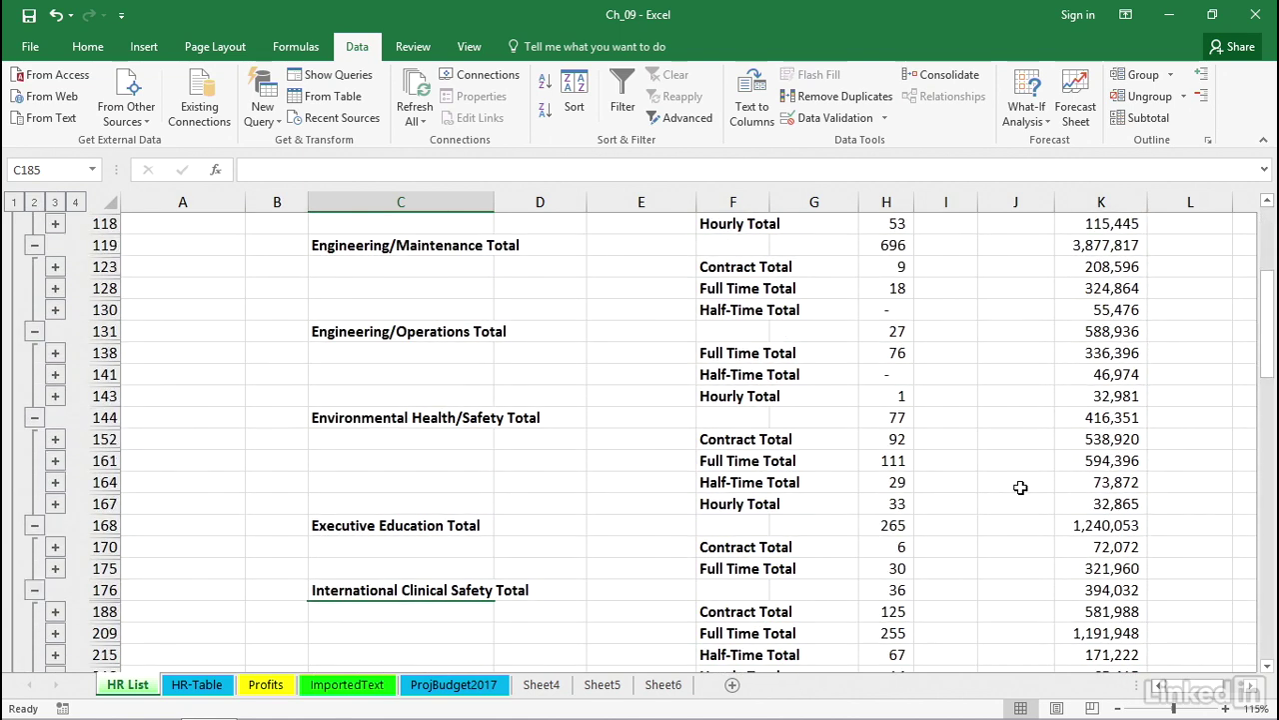
{"action": "scroll", "coordinate": [1020, 487], "scroll_direction": "up", "scroll_amount": 10}
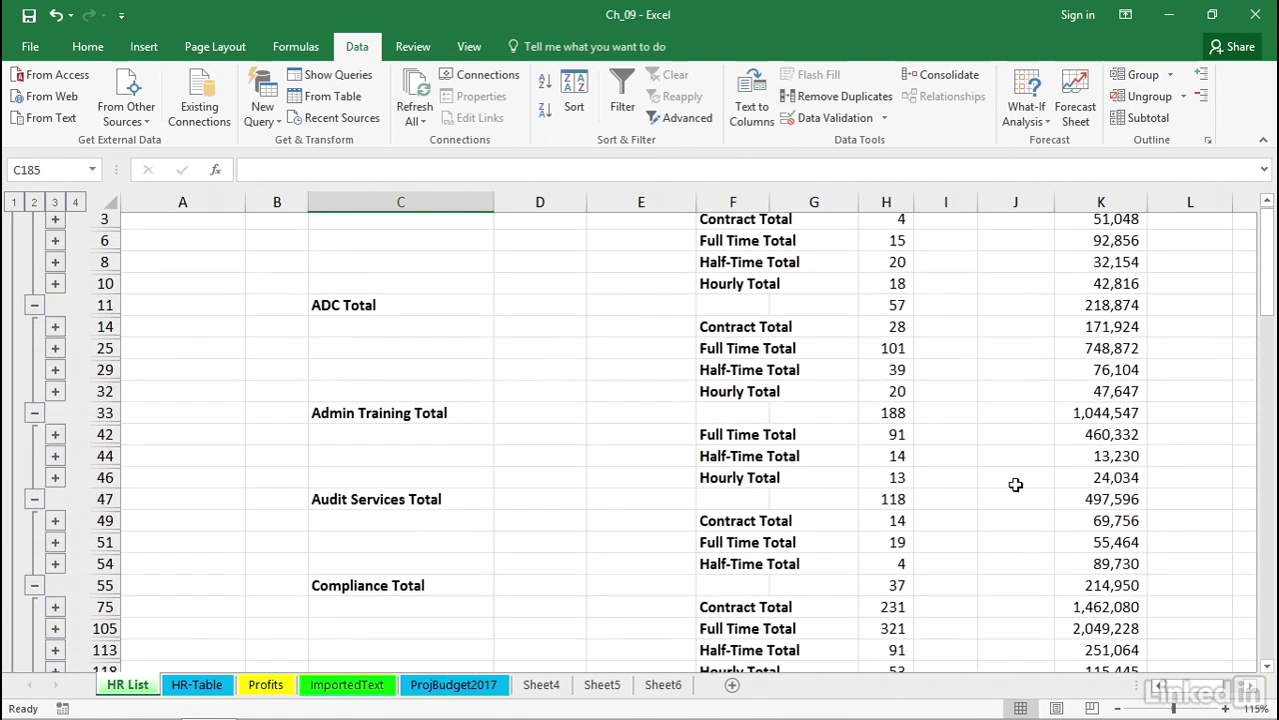
{"action": "scroll", "coordinate": [1008, 478], "scroll_direction": "up", "scroll_amount": 1}
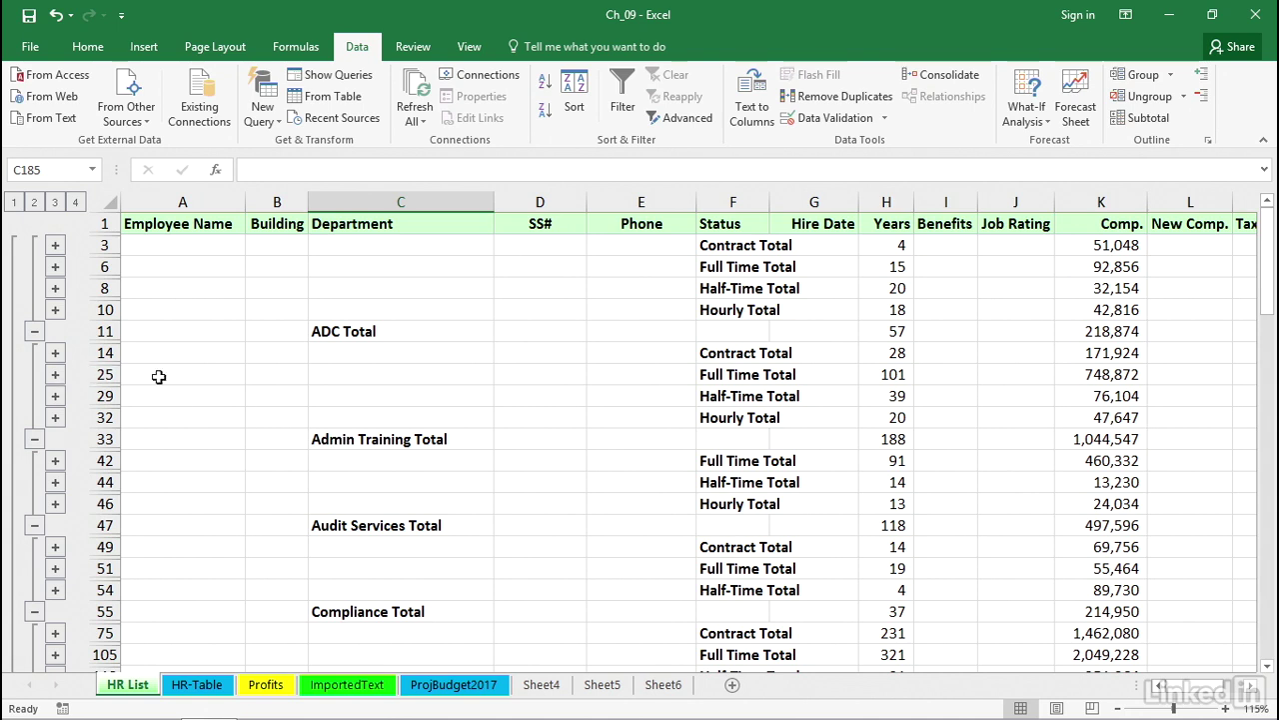
Expand and collapse the Admin Training full-time group, then show all rows at outline level 4.
{"action": "left_click", "coordinate": [55, 374]}
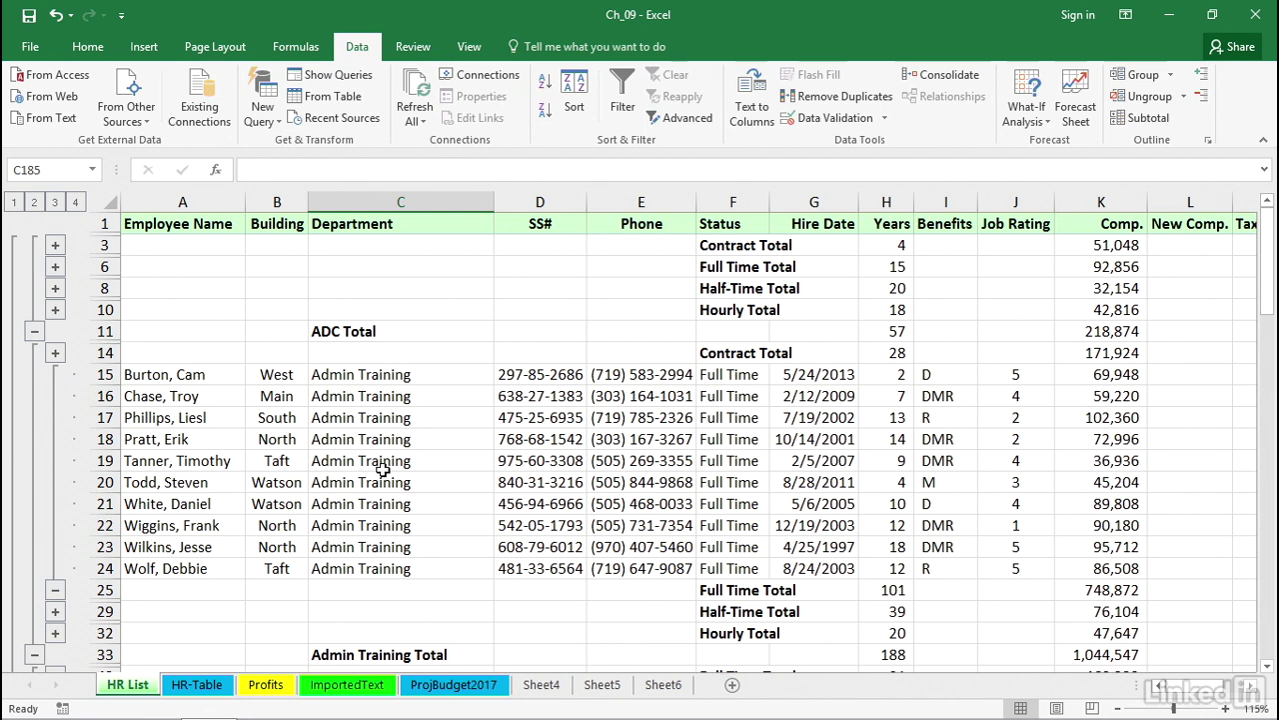
{"action": "left_click", "coordinate": [55, 590]}
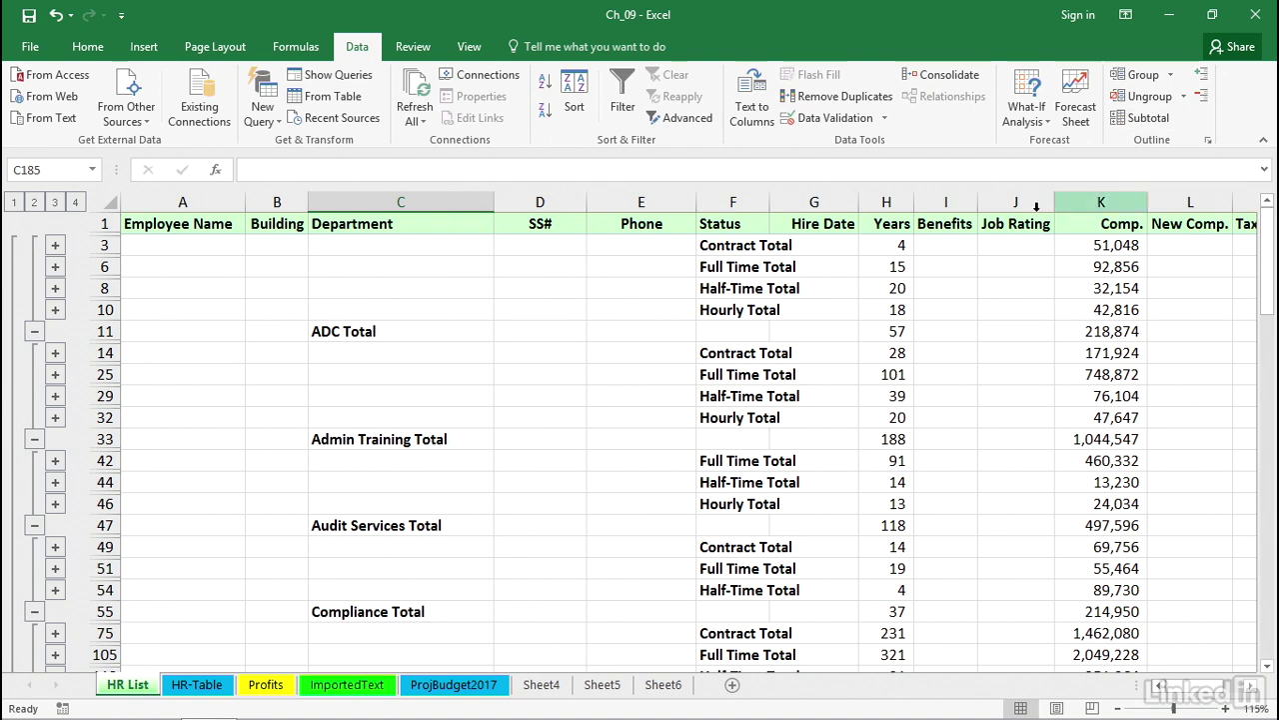
{"action": "left_click", "coordinate": [76, 203]}
{"action": "scroll", "coordinate": [567, 365], "scroll_direction": "down", "scroll_amount": 5}
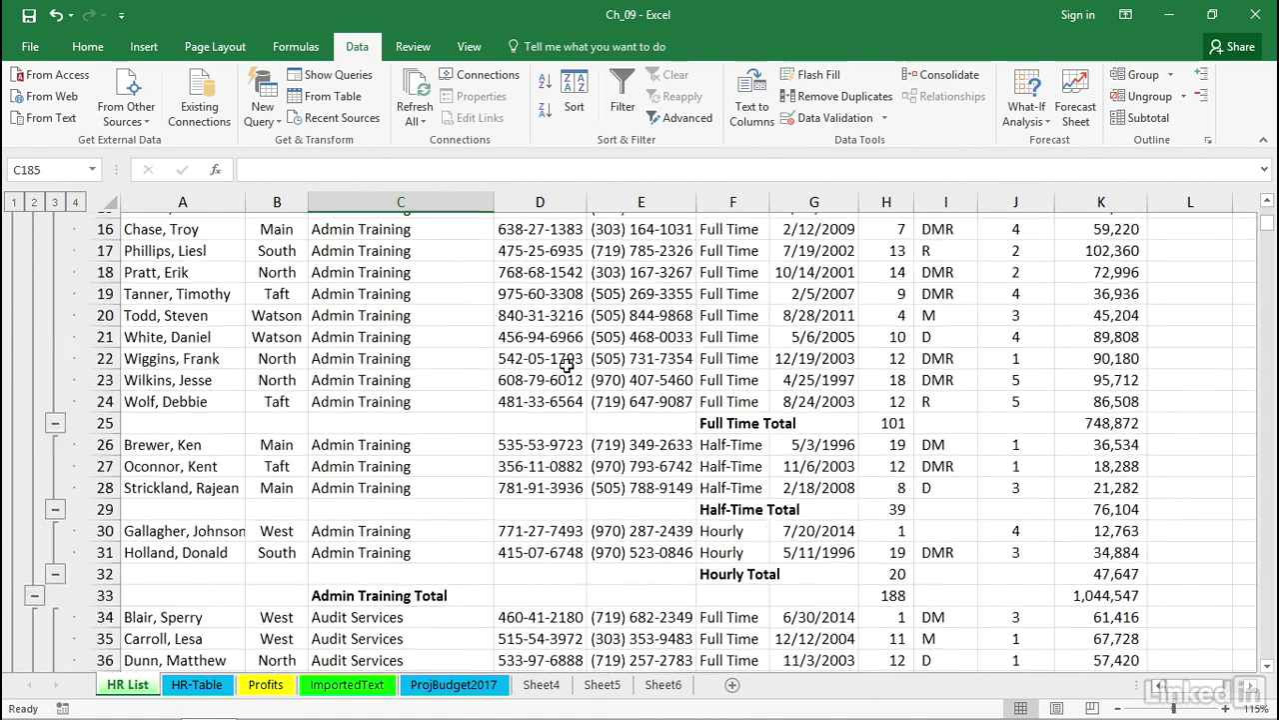
{"action": "scroll", "coordinate": [566, 366], "scroll_direction": "up", "scroll_amount": 5}
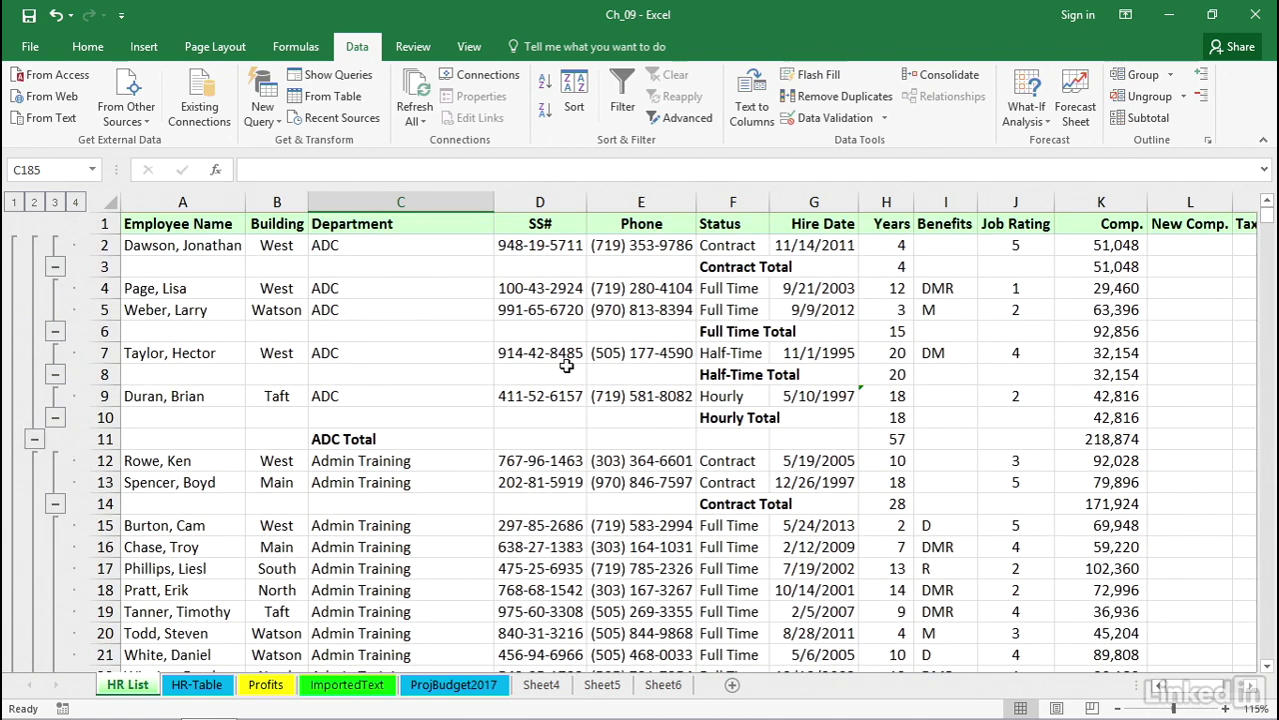
{"action": "scroll", "coordinate": [567, 366], "scroll_direction": "down", "scroll_amount": 3}
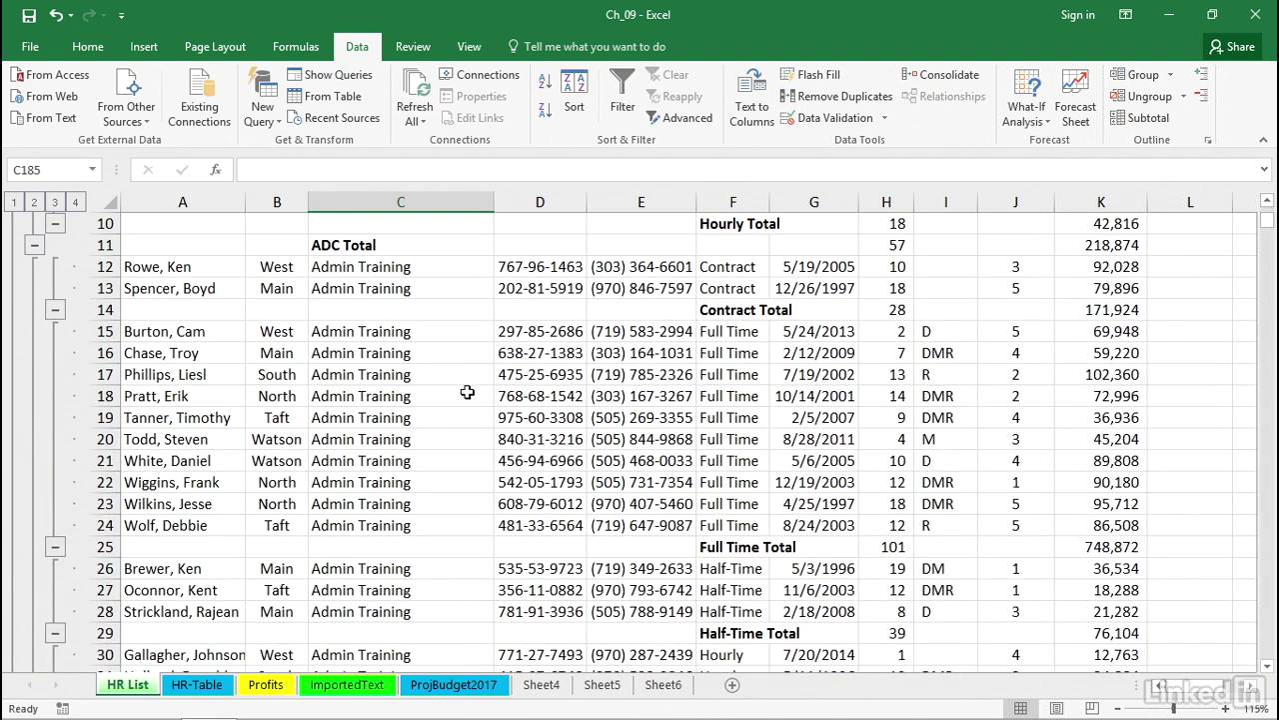
{"action": "scroll", "coordinate": [549, 408], "scroll_direction": "up", "scroll_amount": 2}
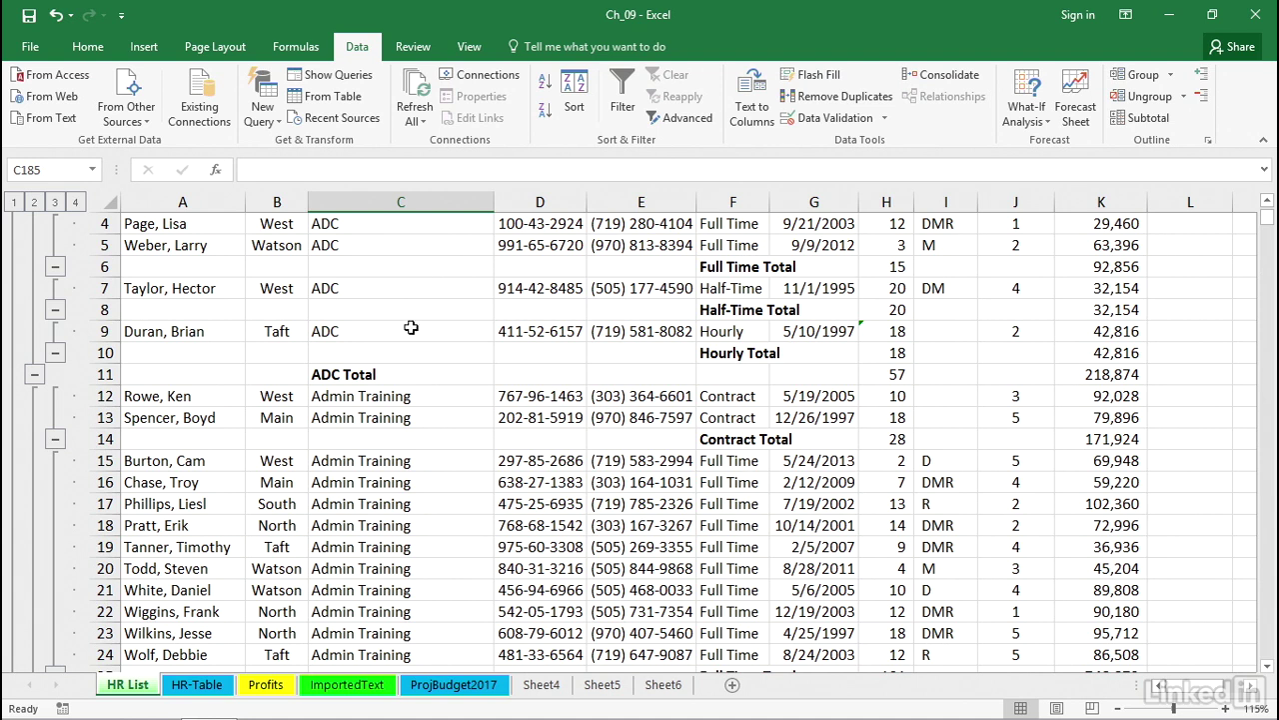
{"action": "scroll", "coordinate": [555, 496], "scroll_direction": "up", "scroll_amount": 1}
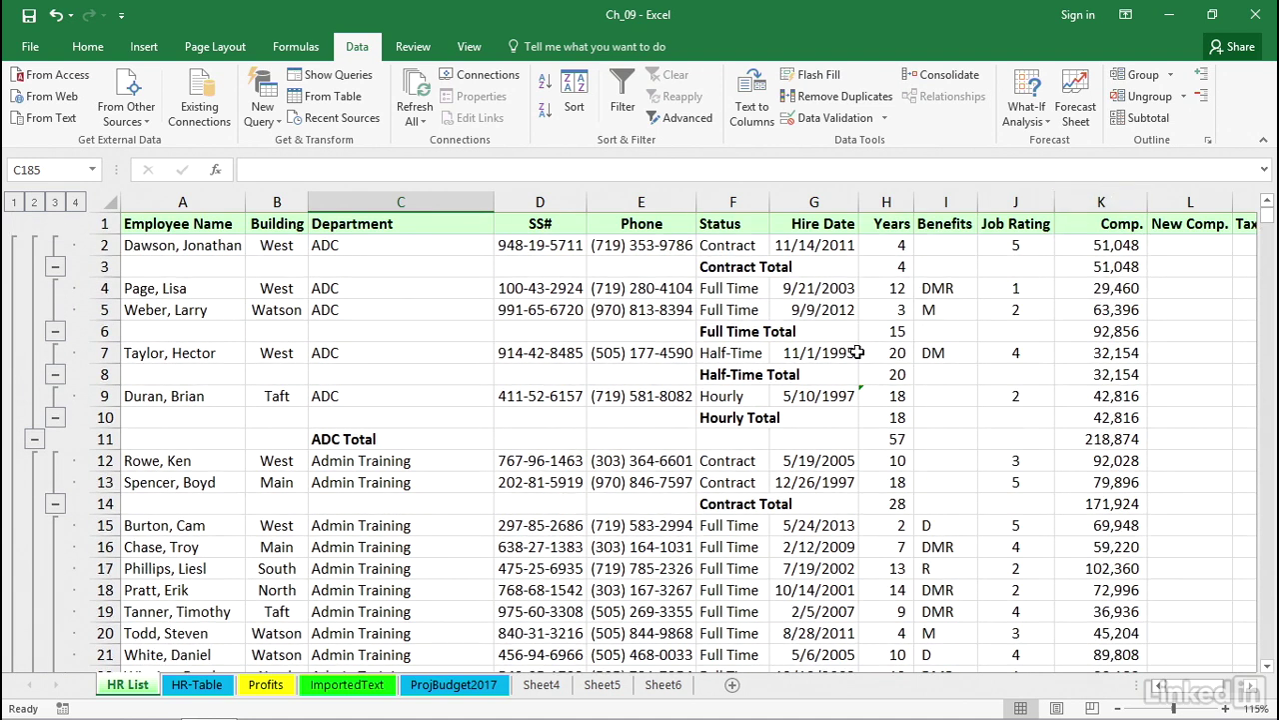
Remove all subtotals, then go to ProjBudget2017, select E5 and show the Group options.
{"action": "left_click", "coordinate": [1140, 120]}
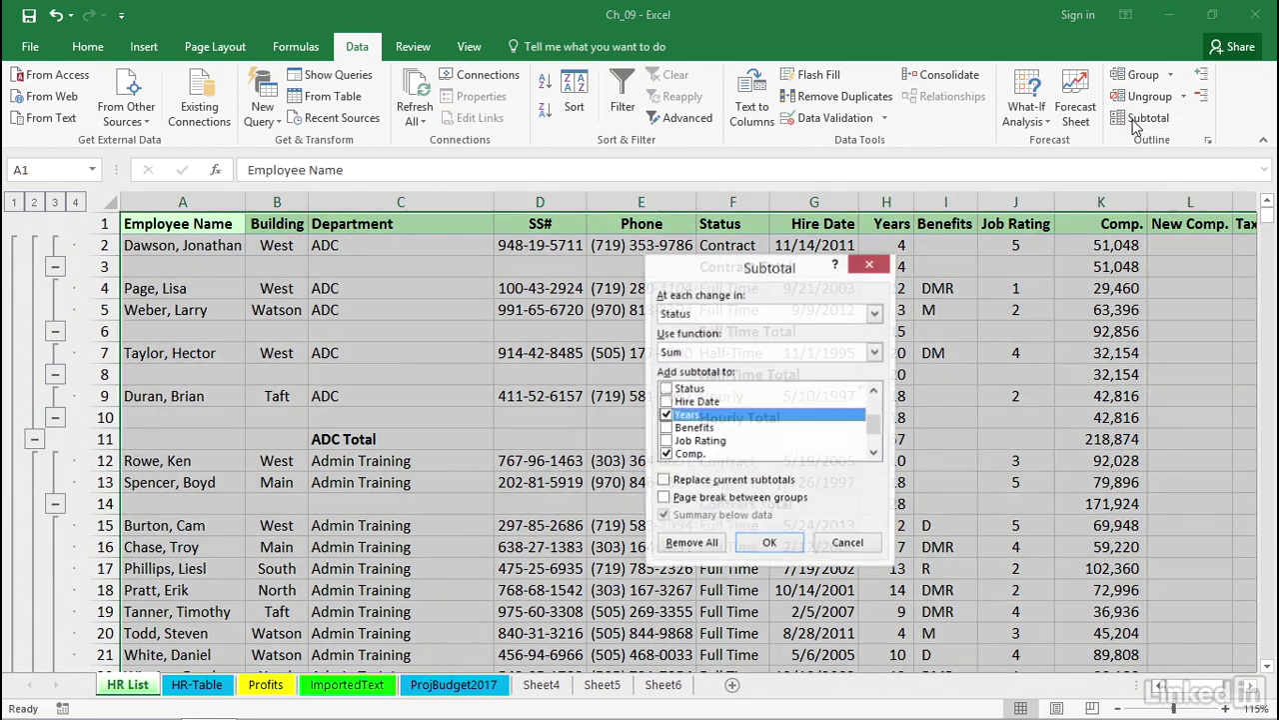
{"action": "left_click", "coordinate": [698, 545]}
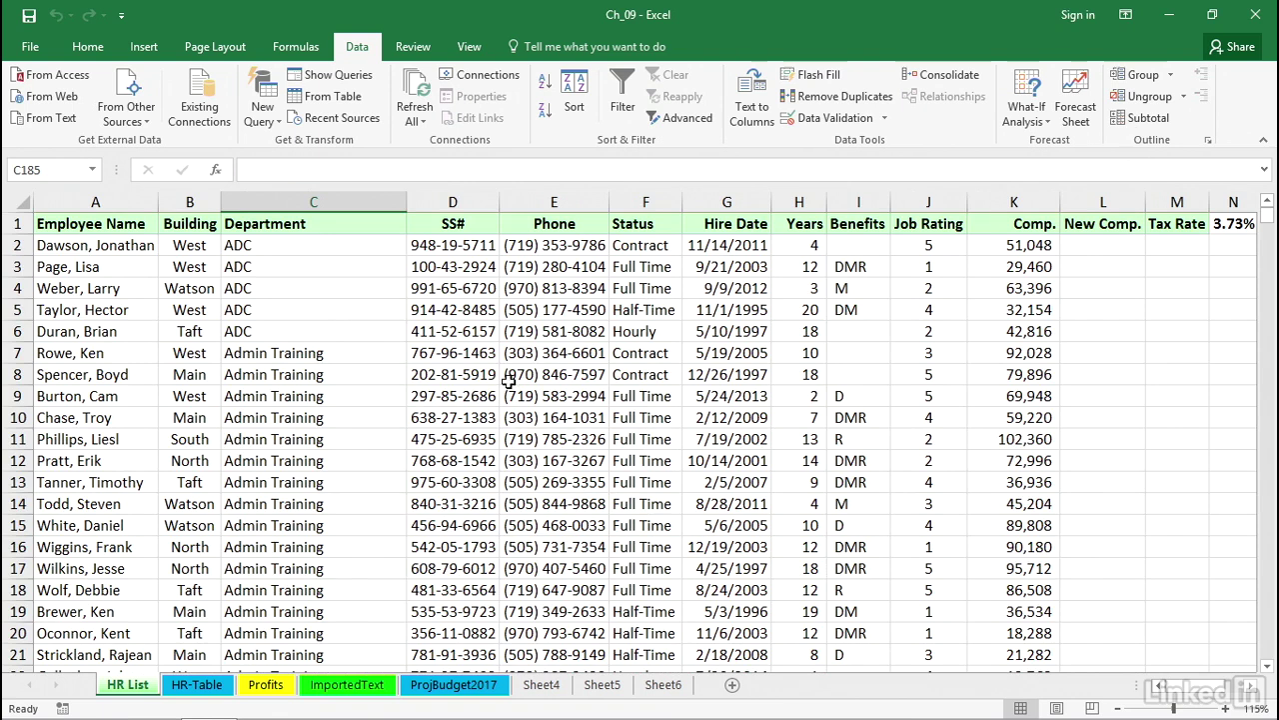
{"action": "left_click", "coordinate": [448, 685]}
{"action": "left_click", "coordinate": [510, 327]}
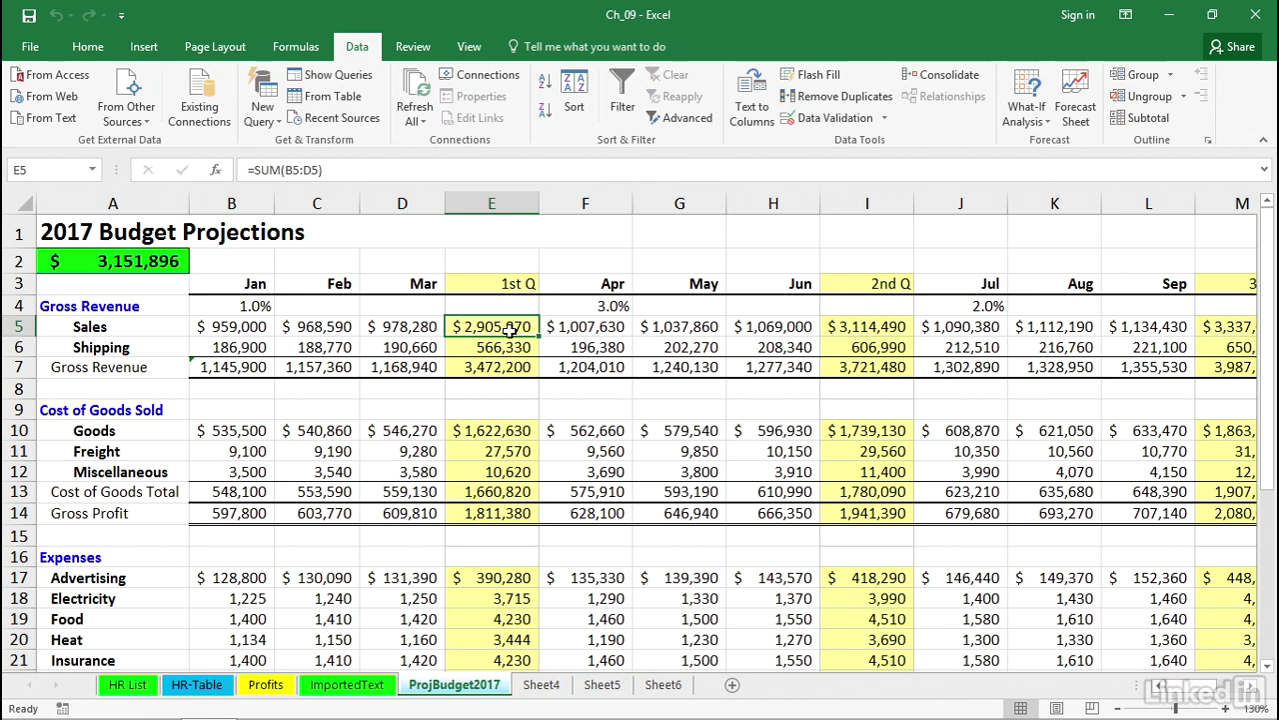
{"action": "left_click", "coordinate": [1171, 75]}
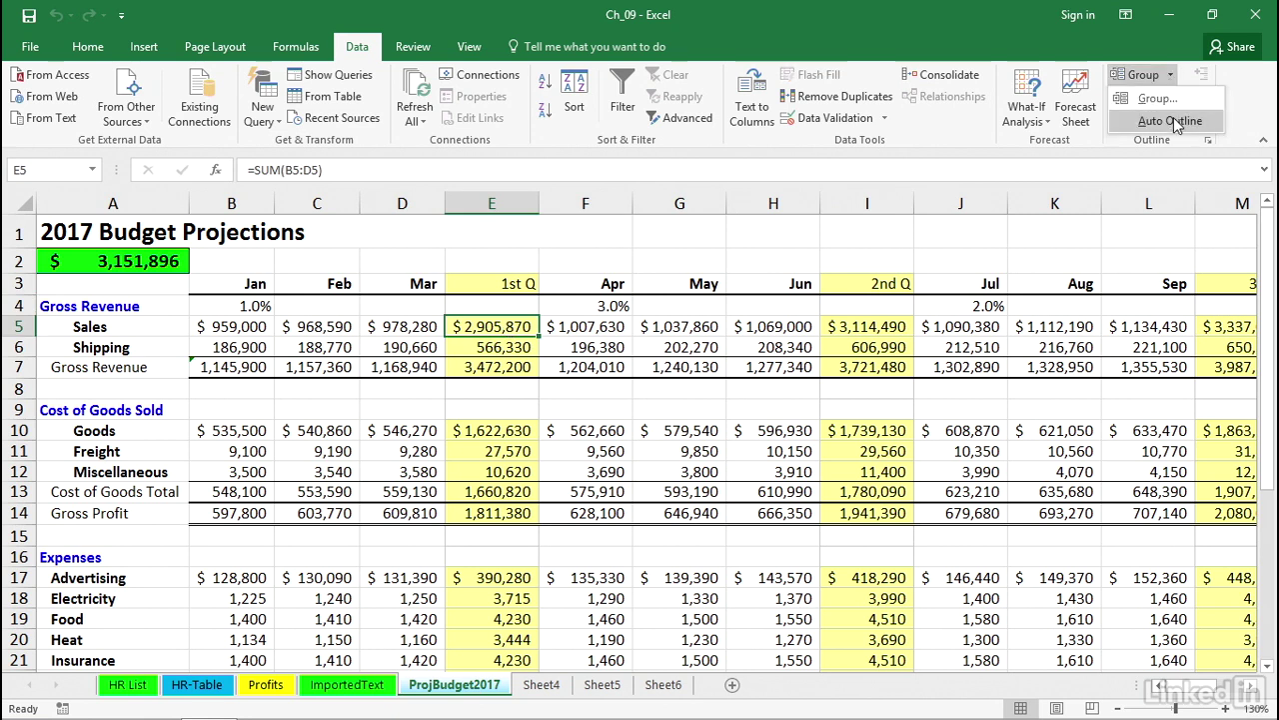